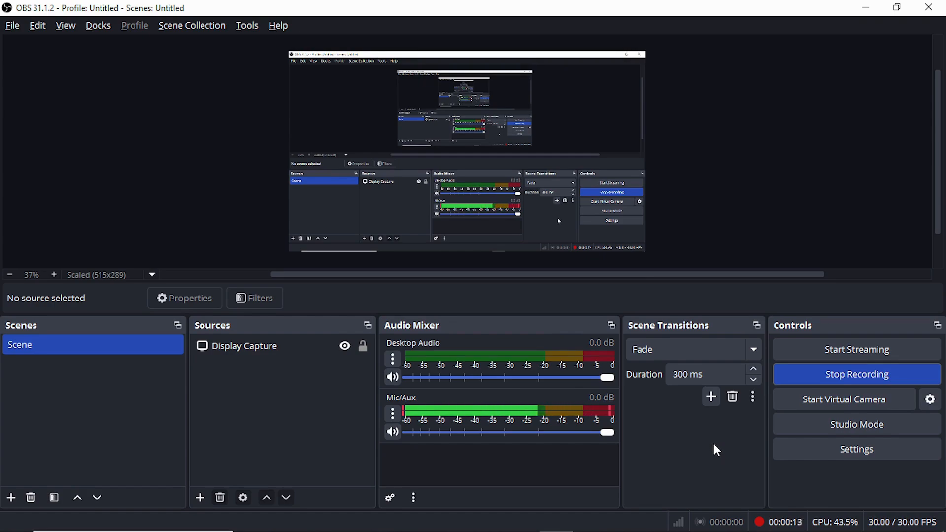
Switch to Revit and create a new project from the Architectural Template
key("alt+Tab")
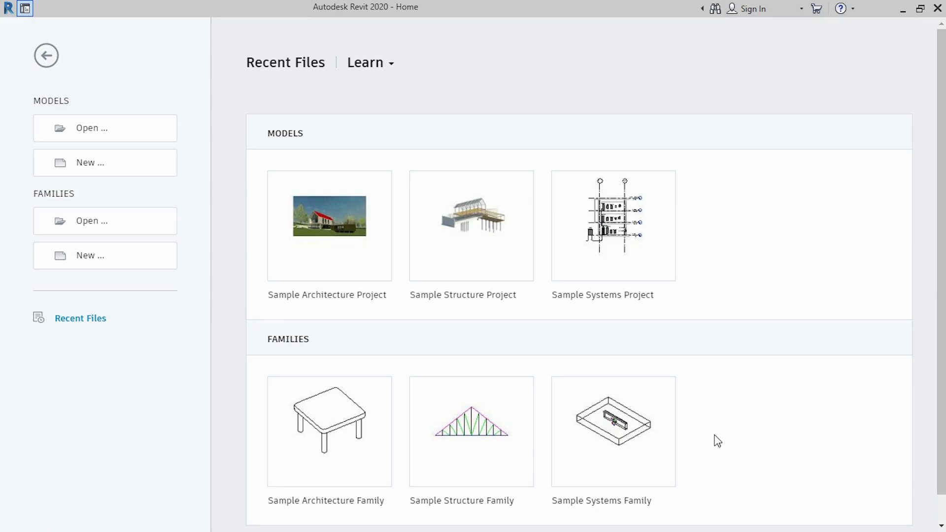
left_click(87, 165)
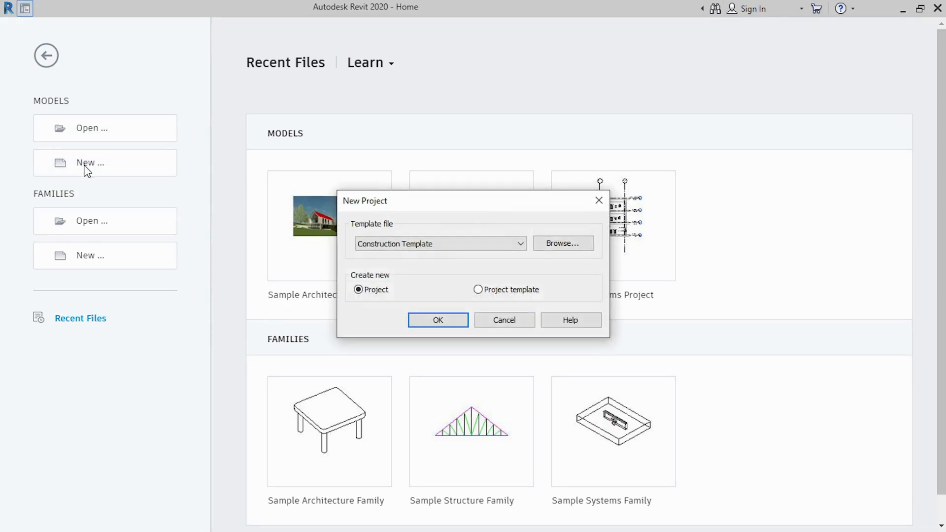
left_click(425, 247)
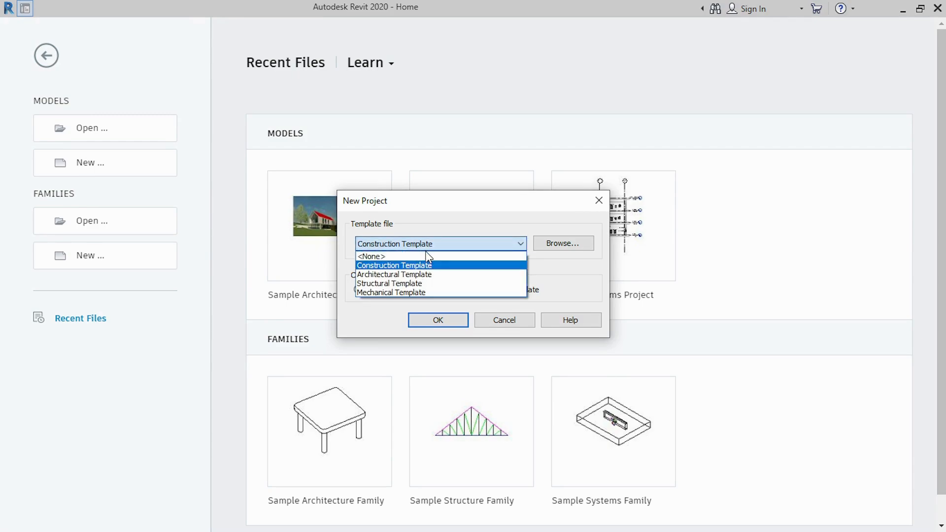
left_click(422, 275)
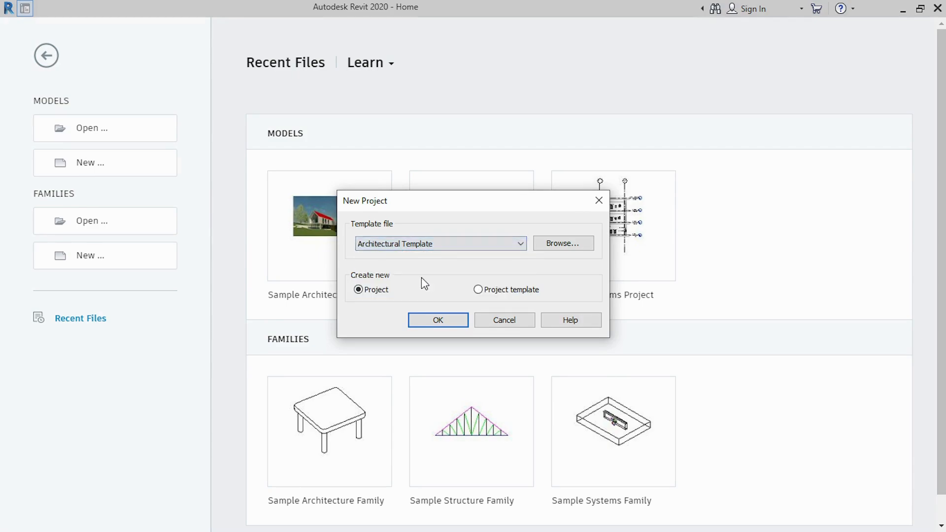
left_click(434, 321)
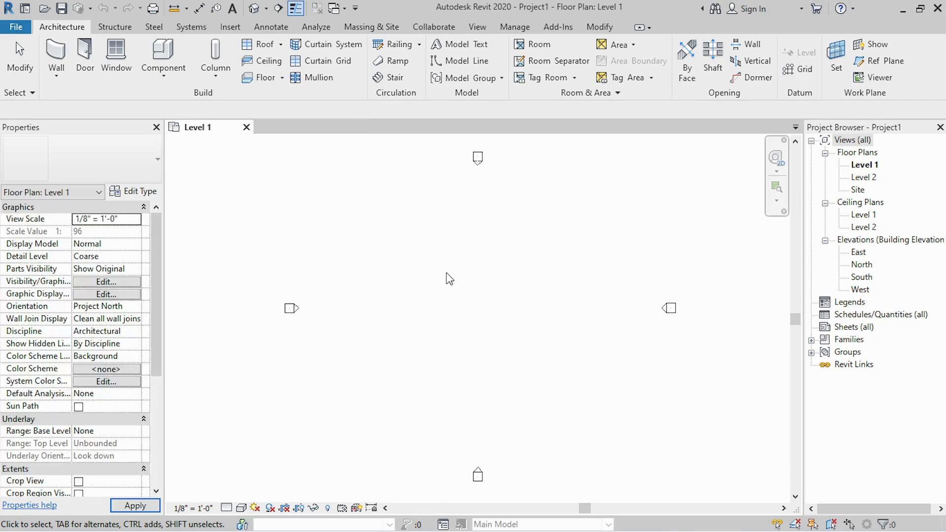
left_click_drag(438, 253, 517, 378)
scroll(463, 298, "down", 1)
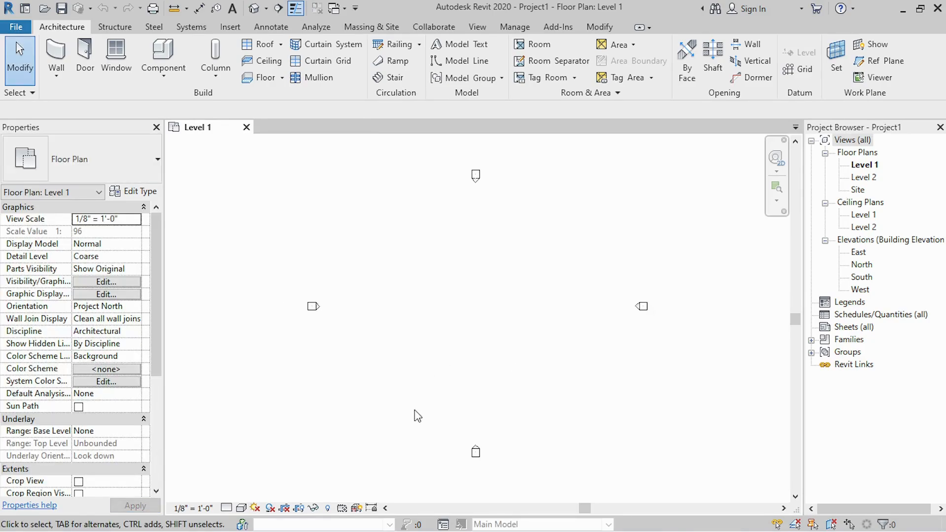
left_click_drag(257, 261, 406, 362)
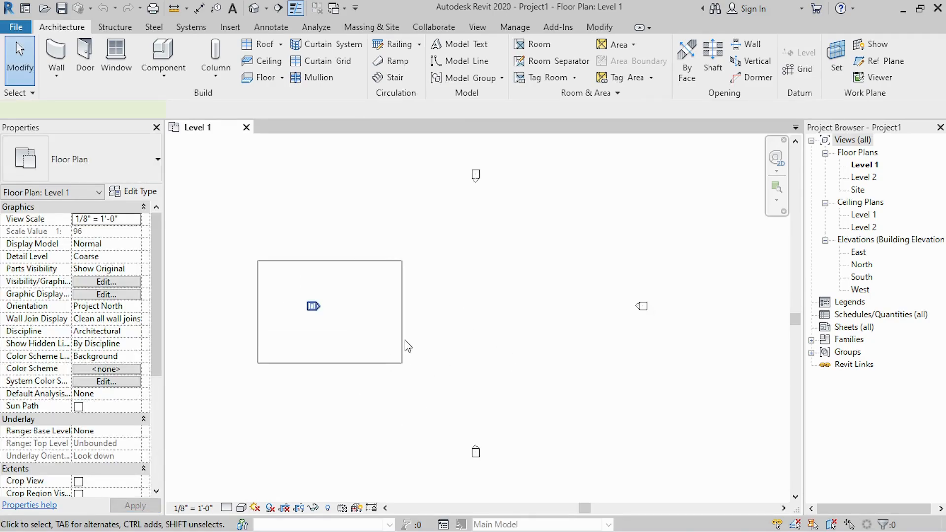
left_click(408, 352)
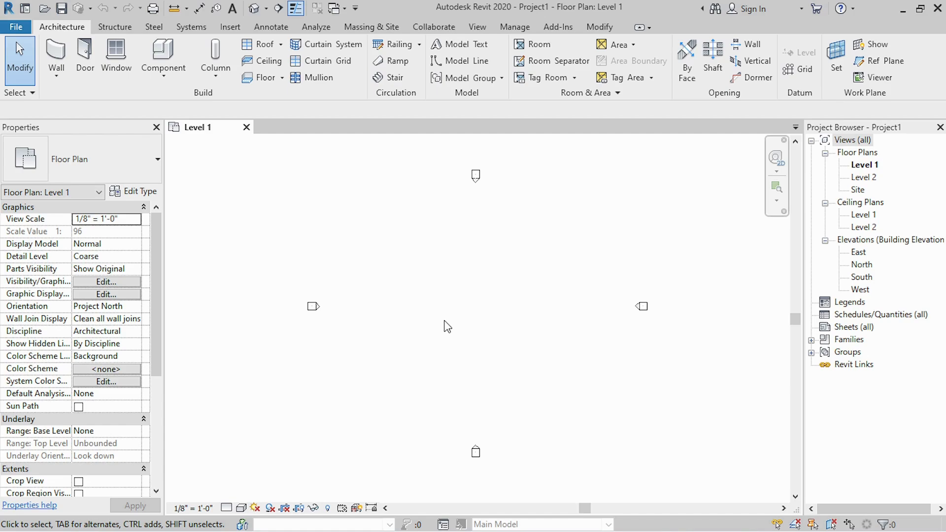
Set the project's length units to Meters with 2 decimal places and the unit symbol m
key("u")
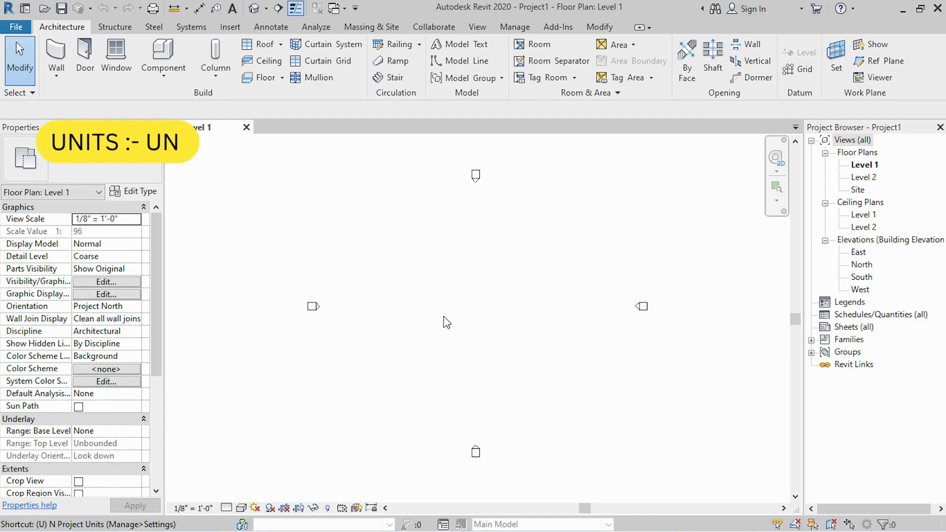
key("n")
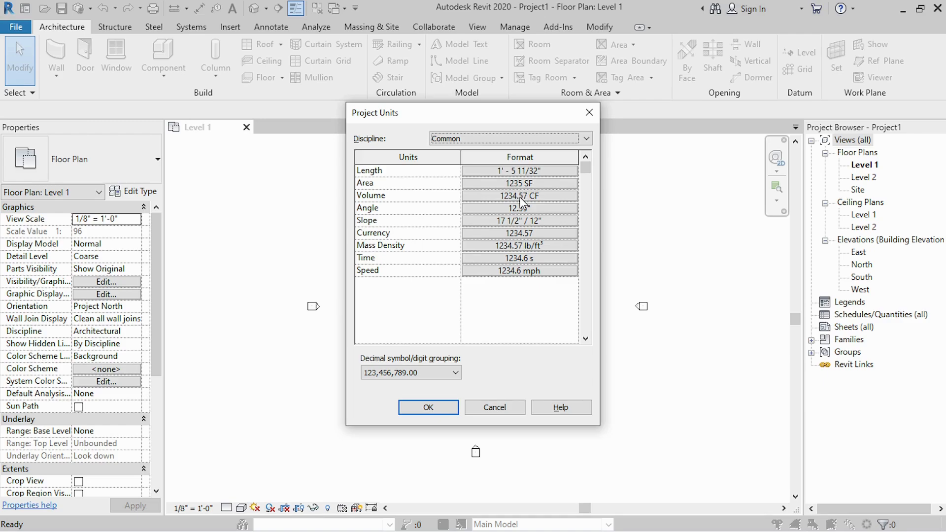
left_click(525, 172)
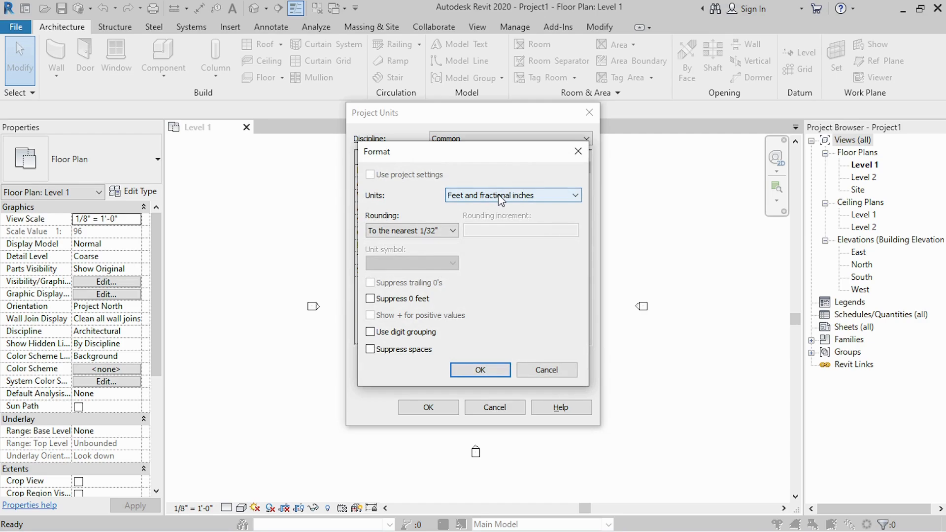
left_click(498, 194)
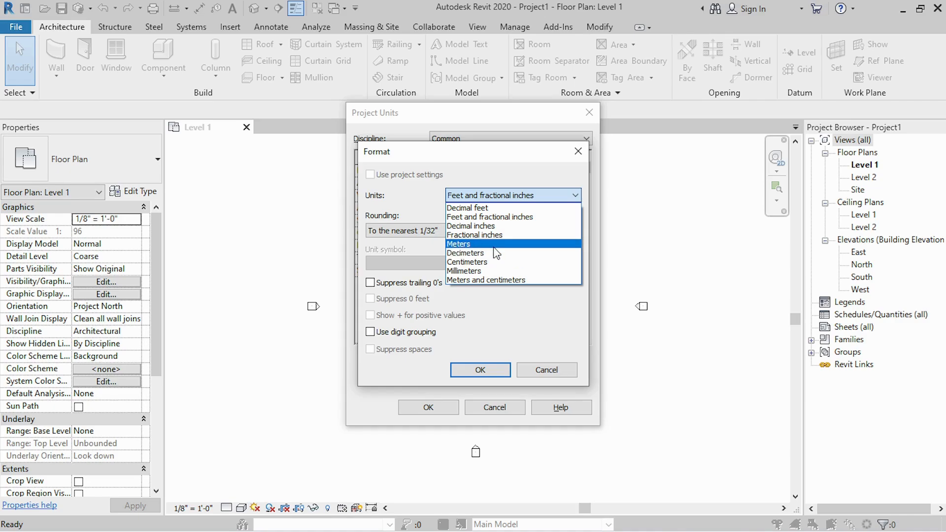
left_click(496, 254)
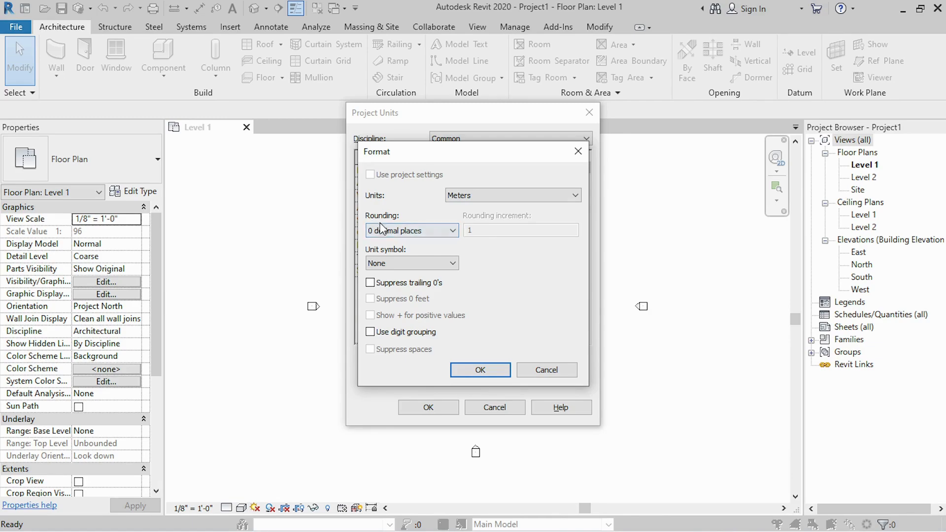
left_click(410, 231)
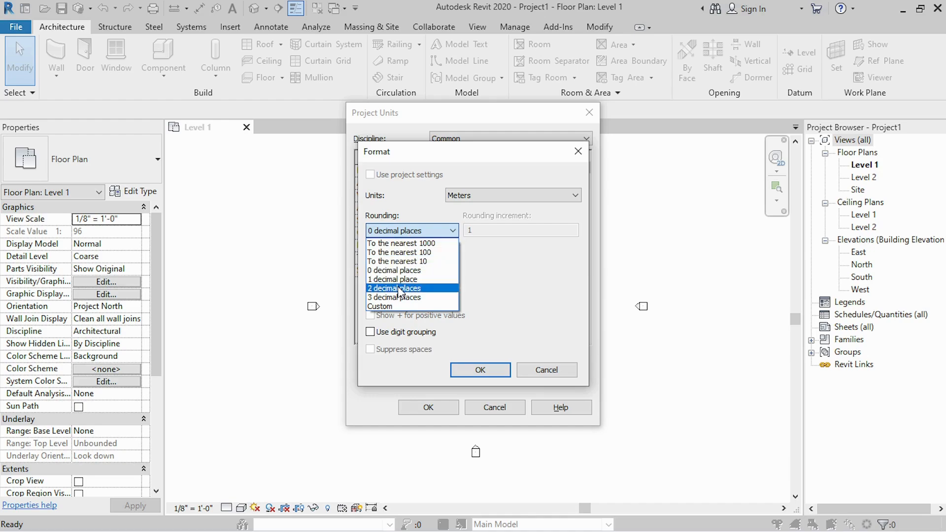
left_click(398, 288)
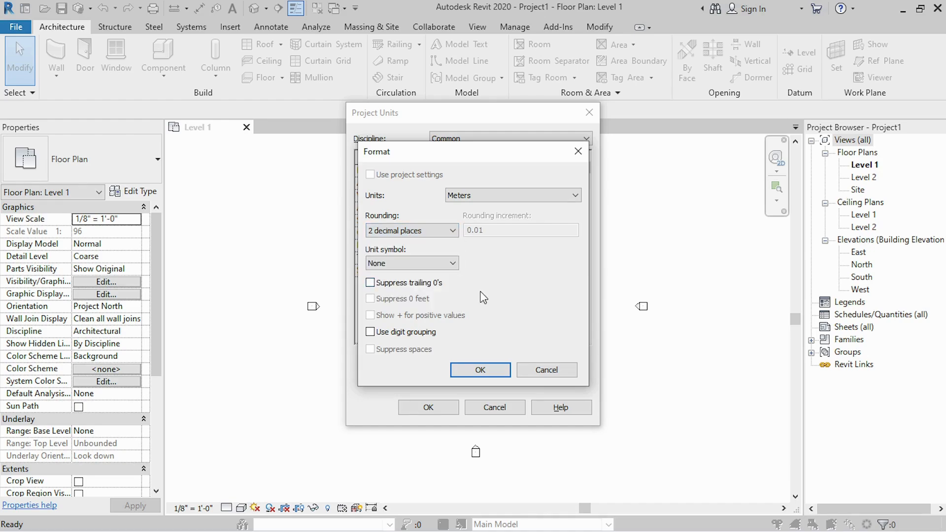
left_click(403, 263)
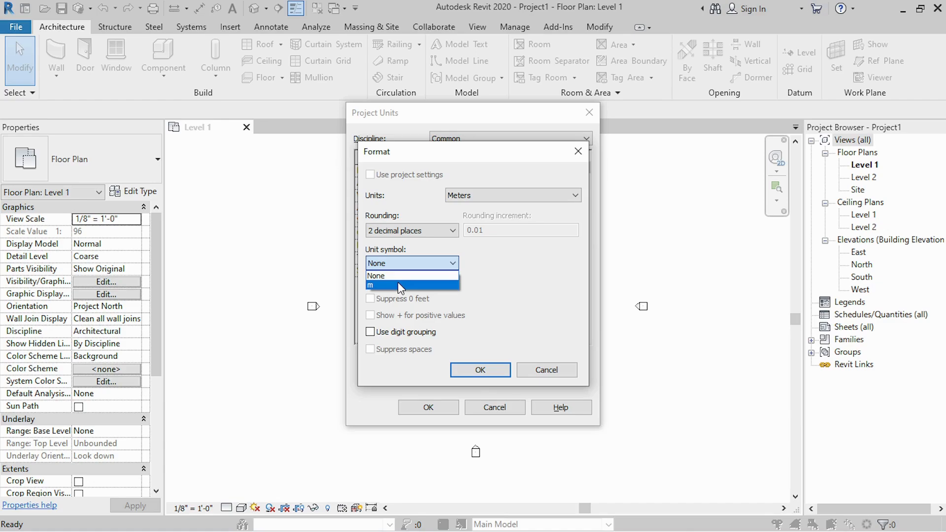
left_click(398, 285)
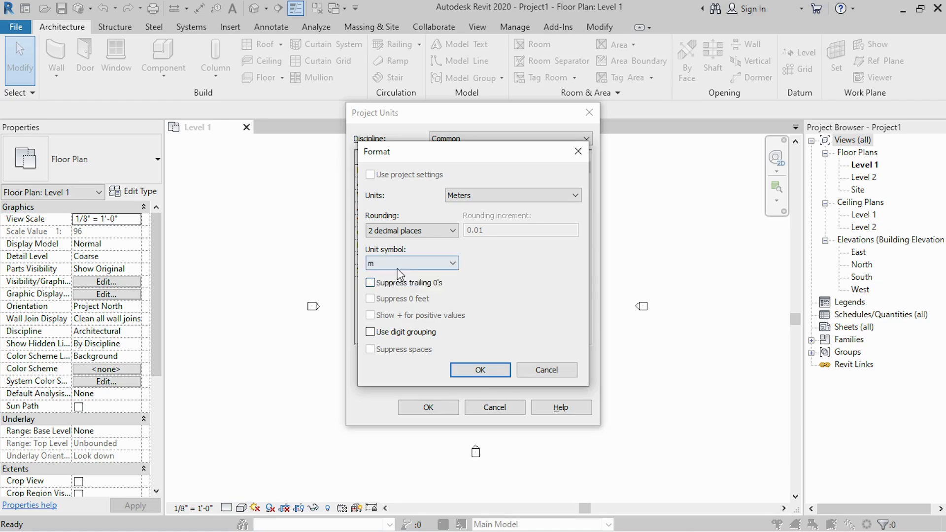
left_click(481, 371)
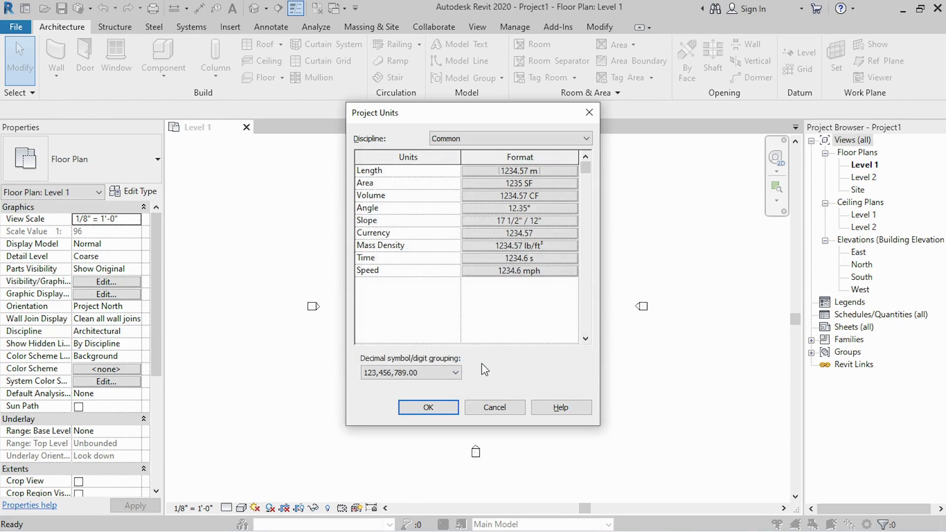
Set the project's area units to Square meters with 2 decimal places
left_click(522, 184)
left_click(514, 197)
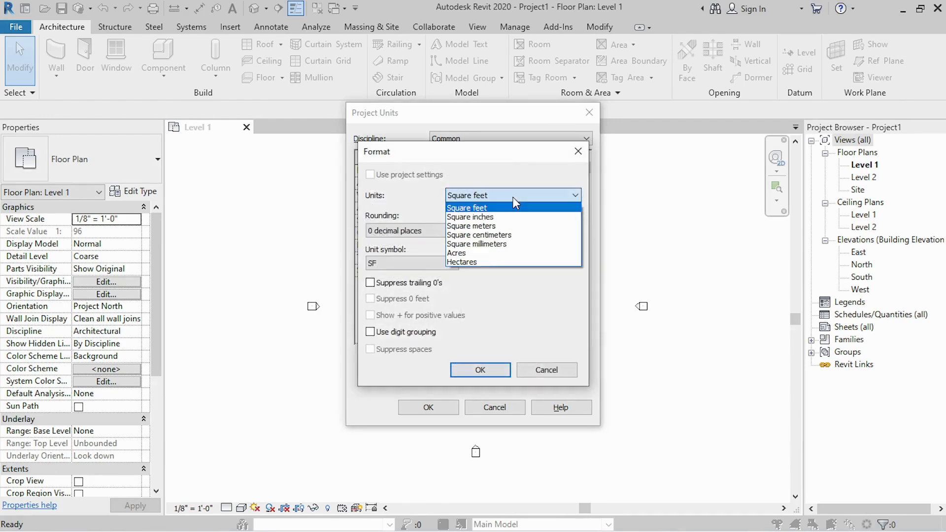
left_click(501, 227)
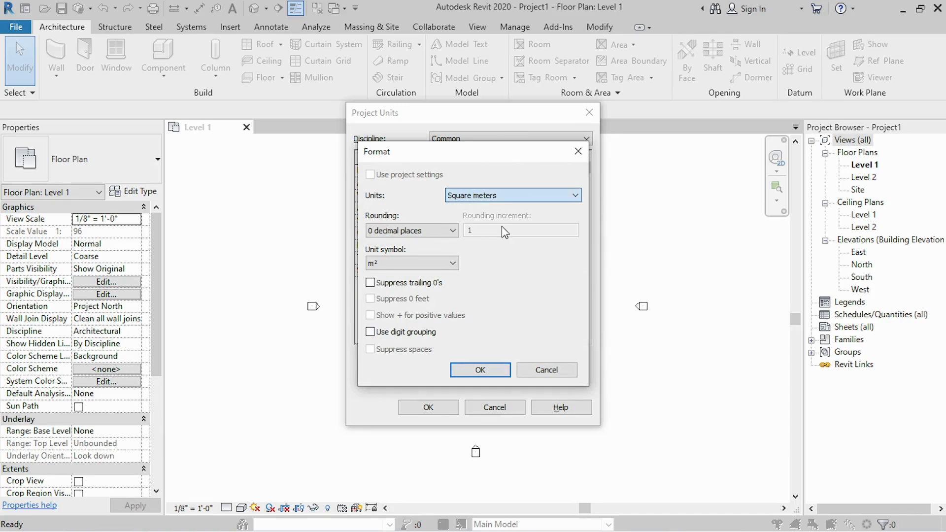
left_click(439, 231)
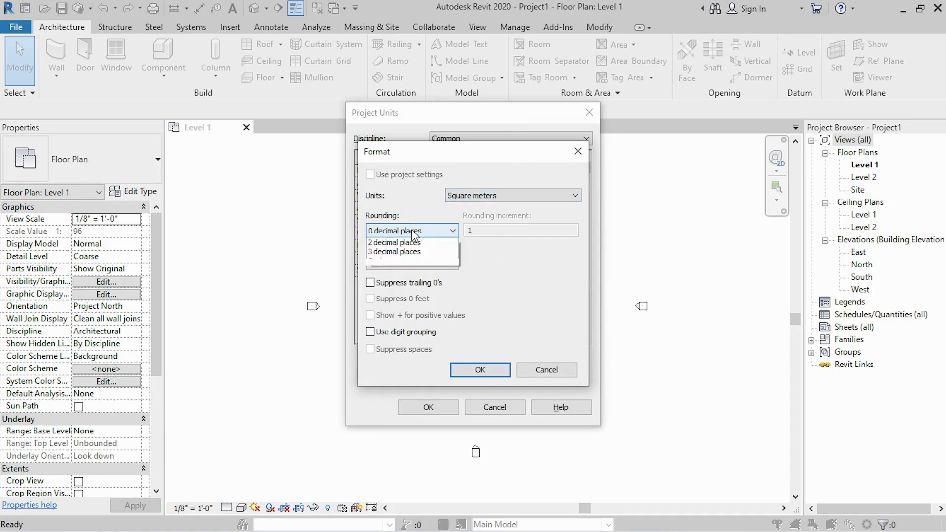
left_click(405, 289)
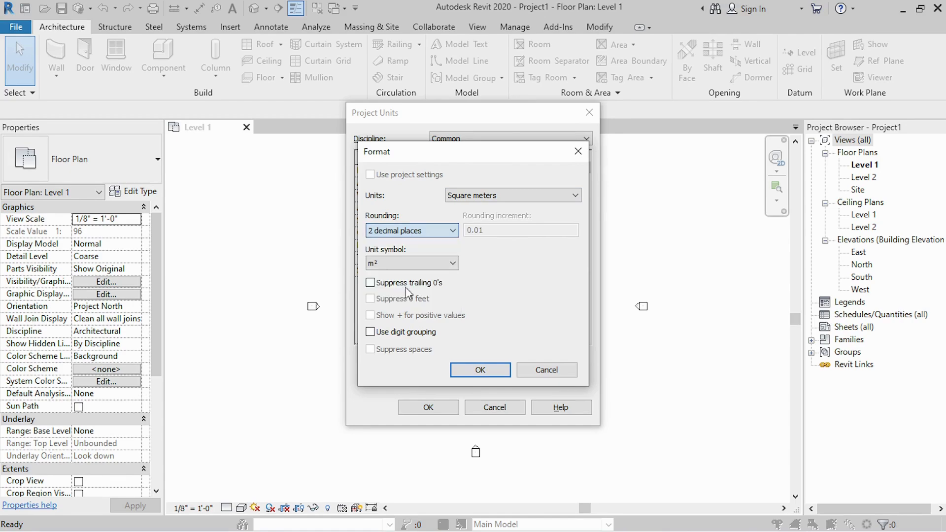
left_click(488, 374)
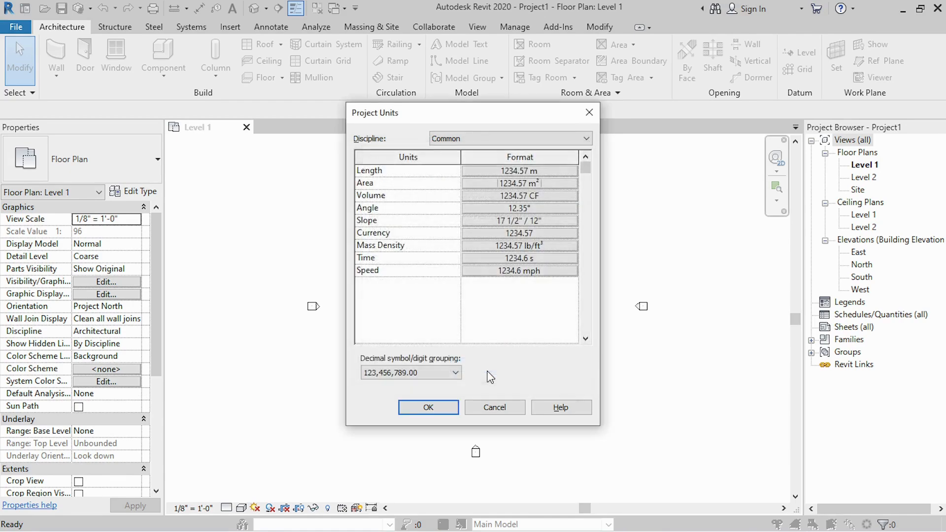
Set the project's volume units to Cubic meters and apply the project units
left_click(533, 199)
left_click(499, 196)
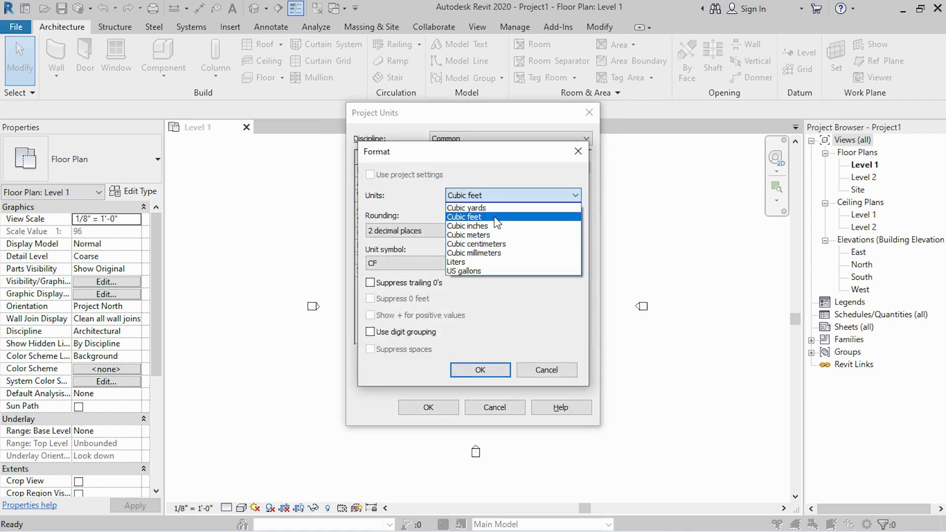
left_click(490, 236)
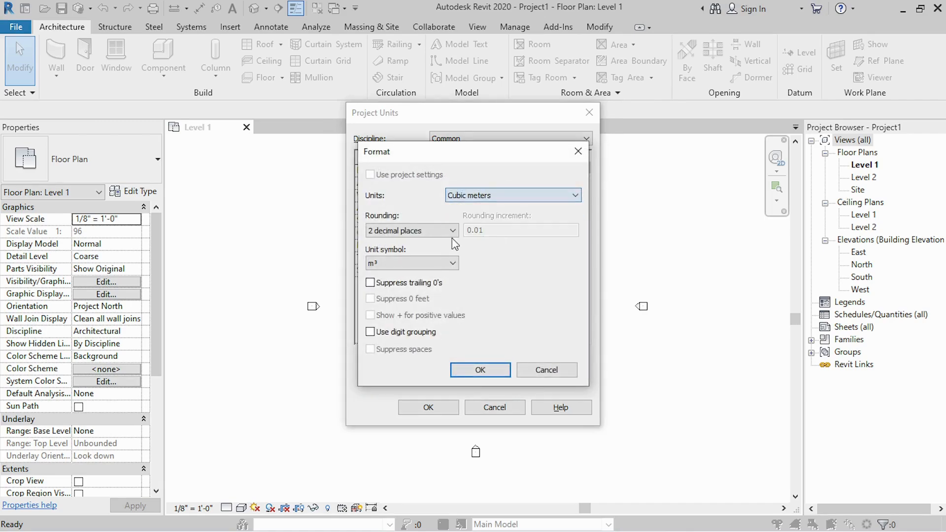
left_click(479, 370)
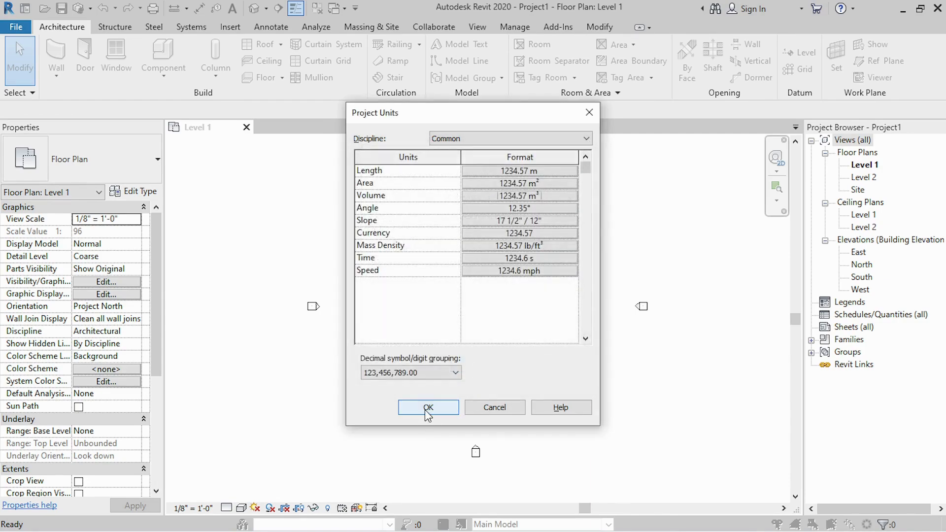
left_click(427, 408)
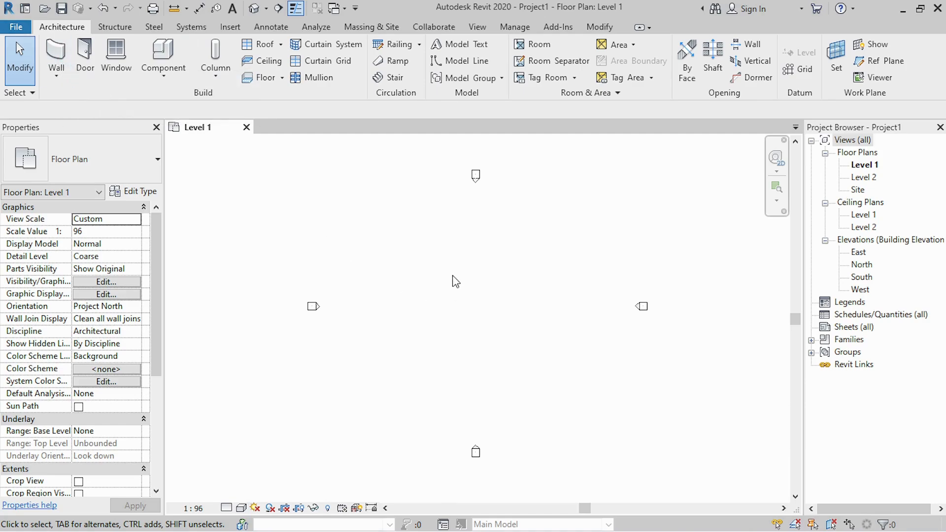
Start the architectural Wall tool and examine its height direction, top constraint, height value, location line and join status options
key("w")
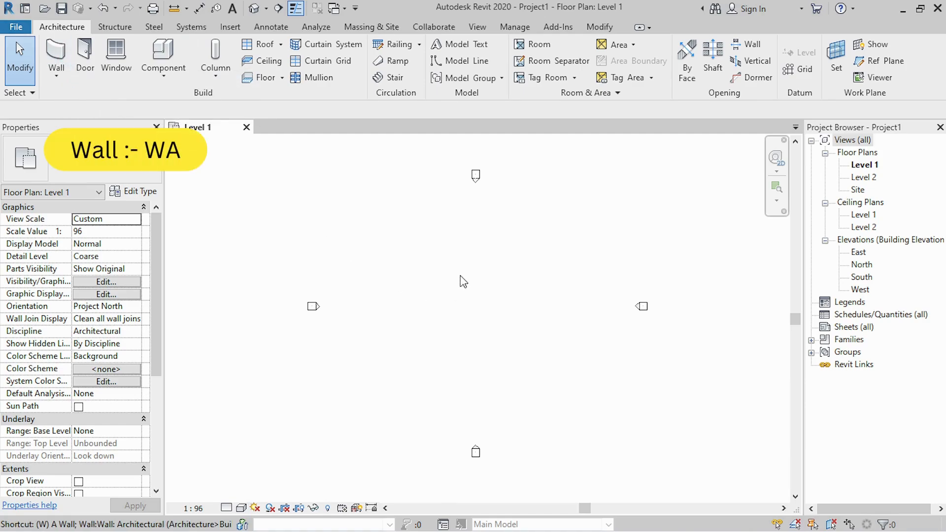
key("a")
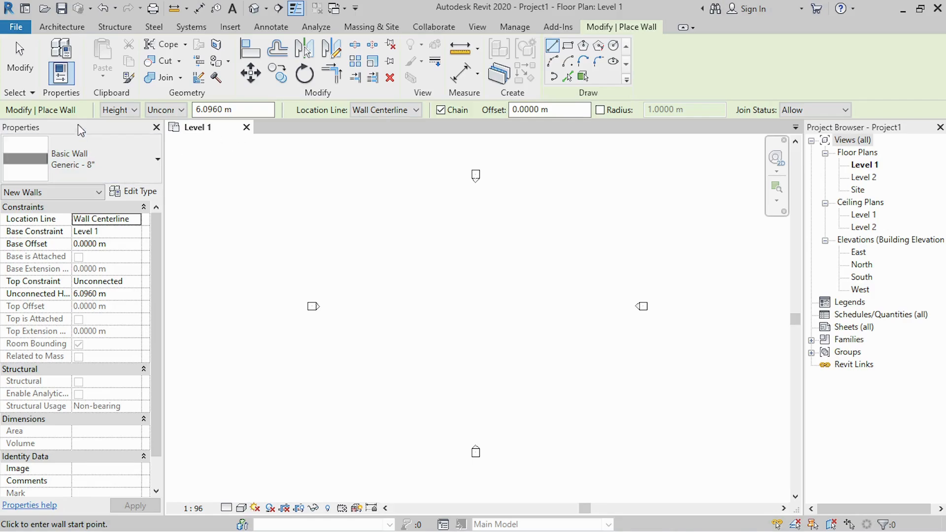
left_click(121, 111)
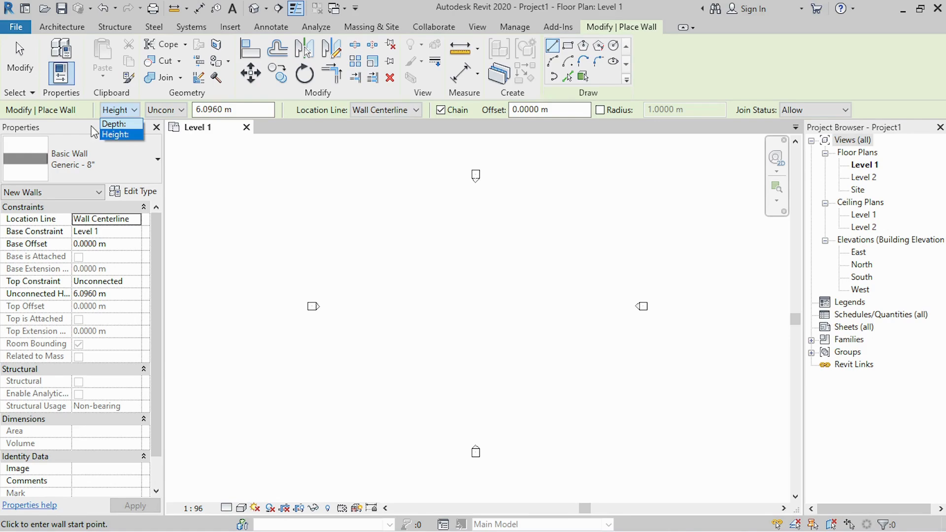
left_click(138, 111)
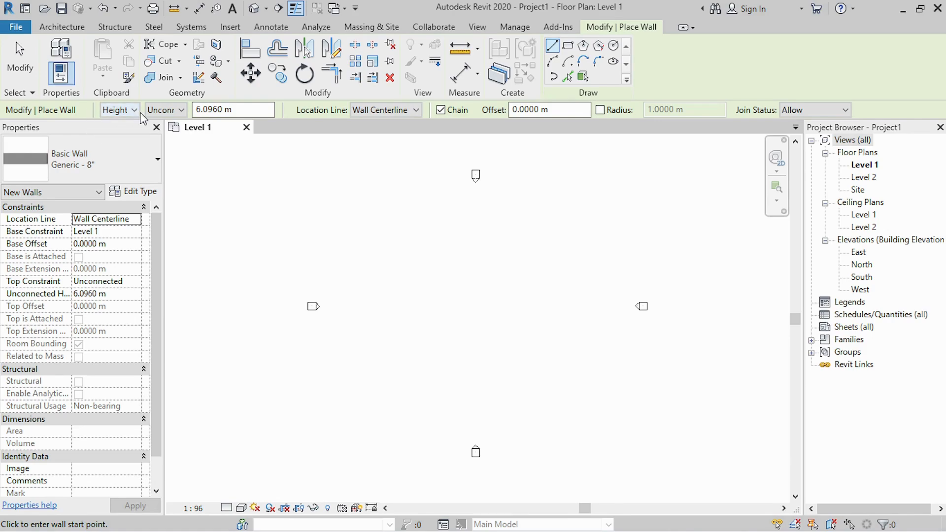
left_click(181, 111)
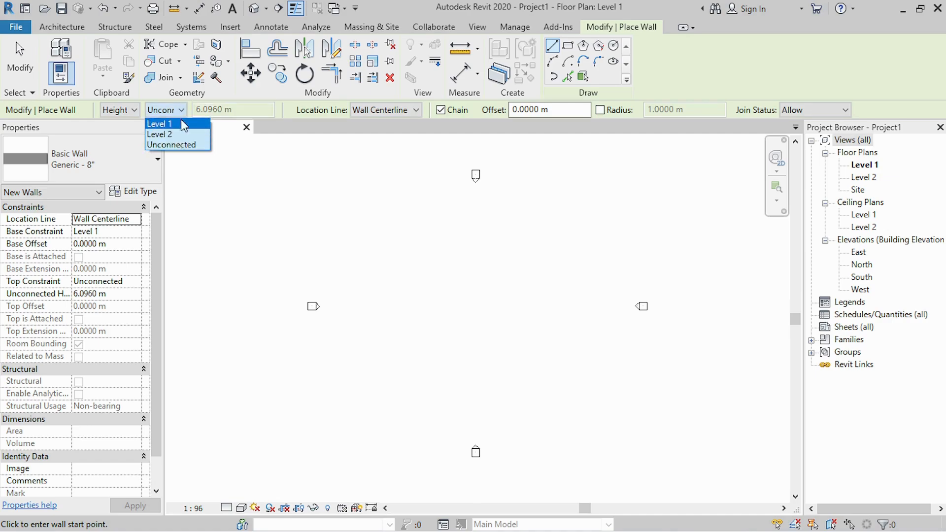
left_click(186, 146)
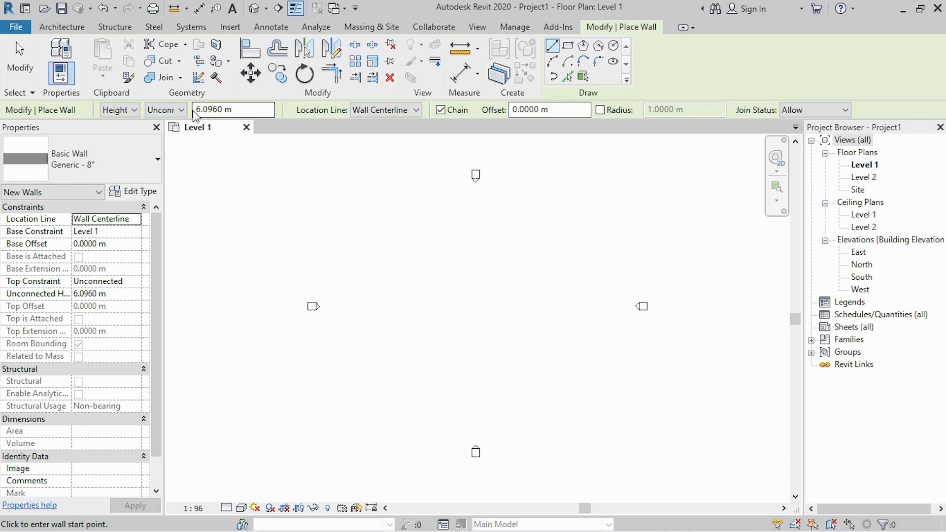
left_click_drag(196, 110, 241, 109)
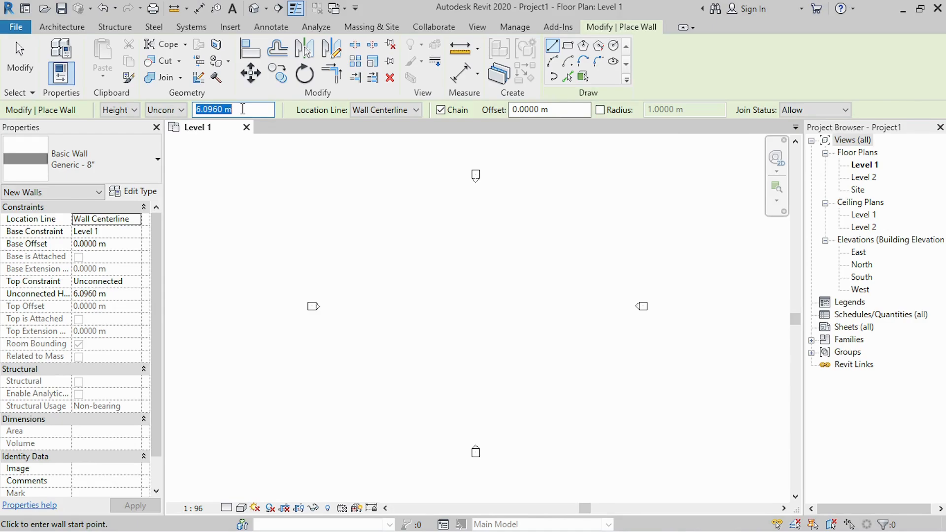
left_click(371, 107)
left_click(372, 109)
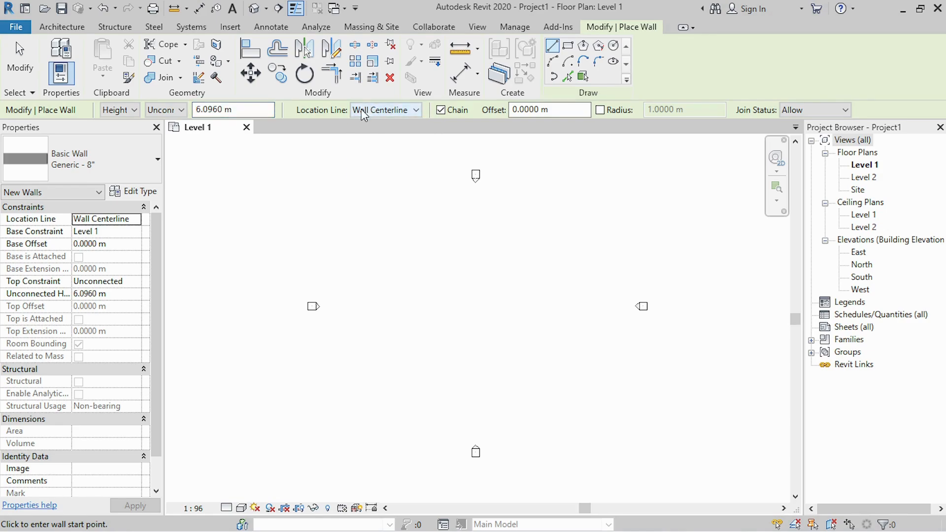
left_click(363, 114)
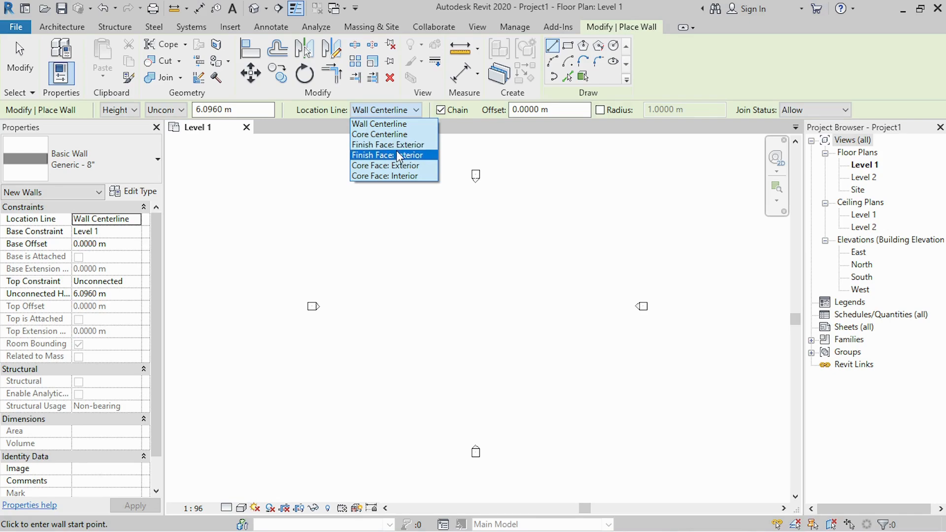
left_click(492, 122)
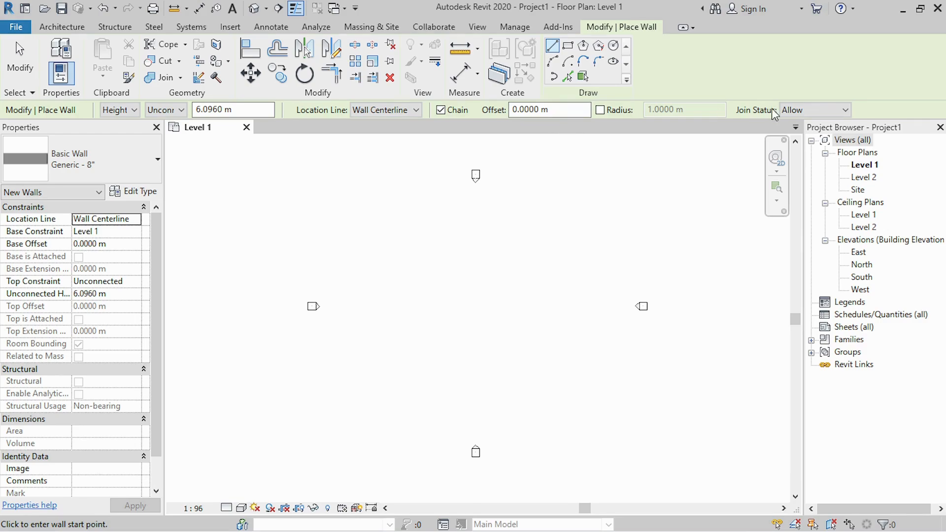
left_click(806, 110)
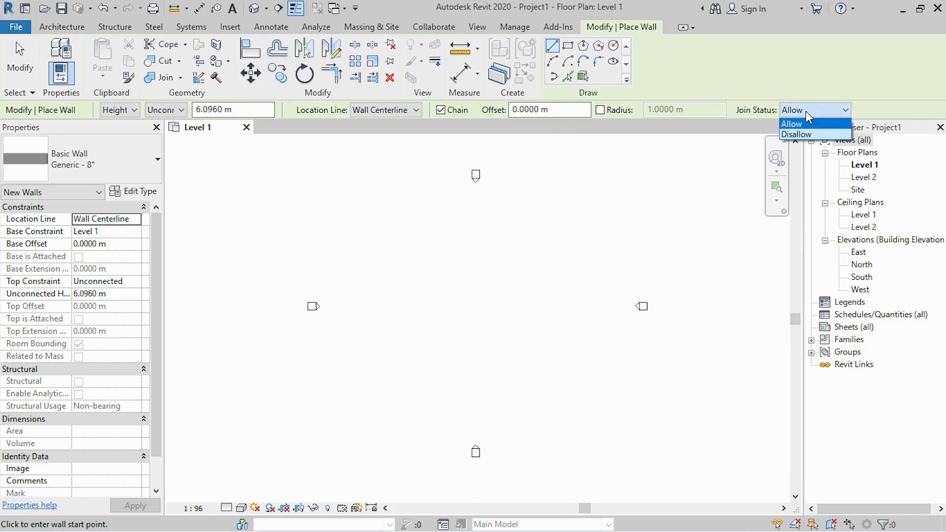
left_click(805, 111)
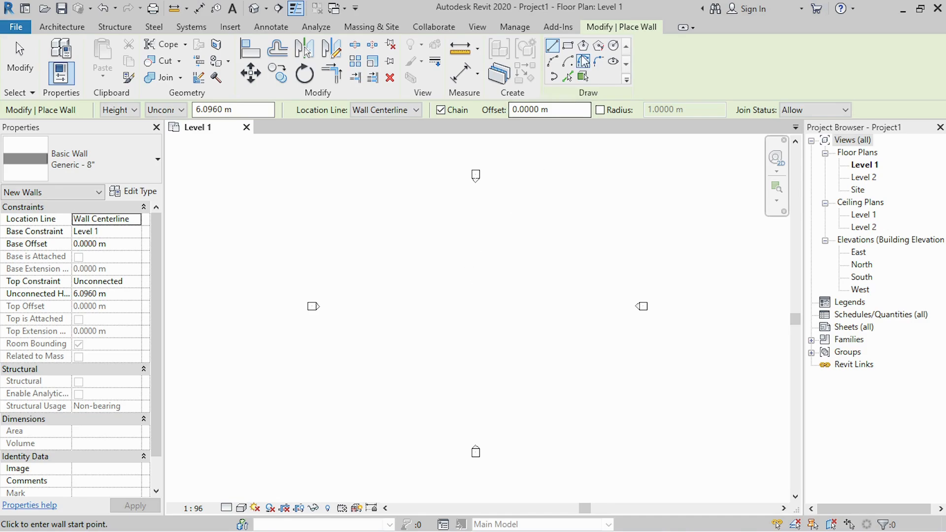
Draw a rectangular wall outline about 8 m wide and 10 m tall between the elevation markers on Level 1
left_click(568, 47)
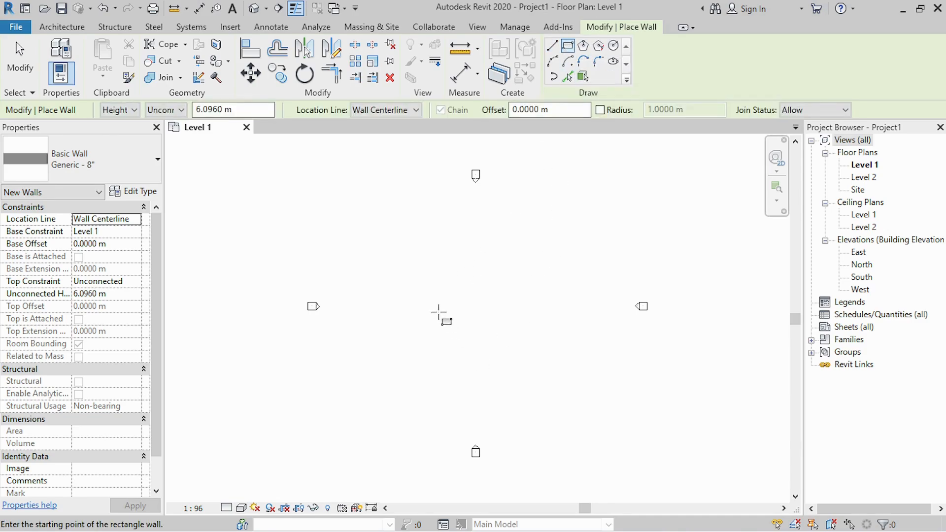
left_click(402, 260)
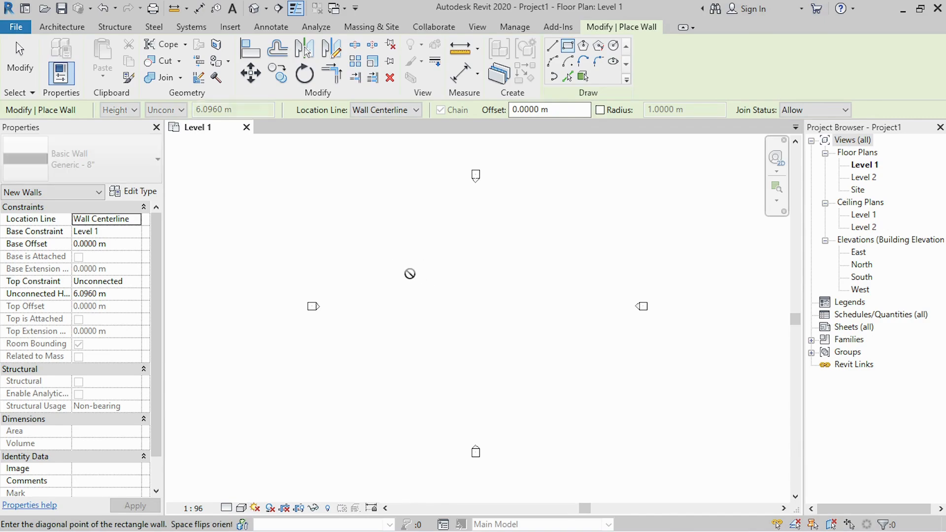
left_click(454, 325)
scroll(435, 309, "up", 2)
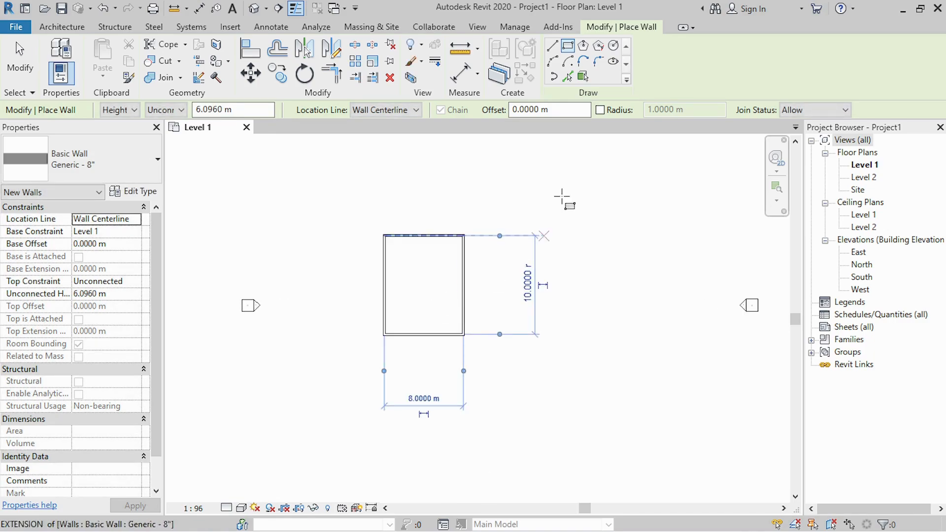
Draw a six-sided inscribed polygon wall with a radius of about 6 m beside the rectangular walls and end the Wall tool
left_click(586, 48)
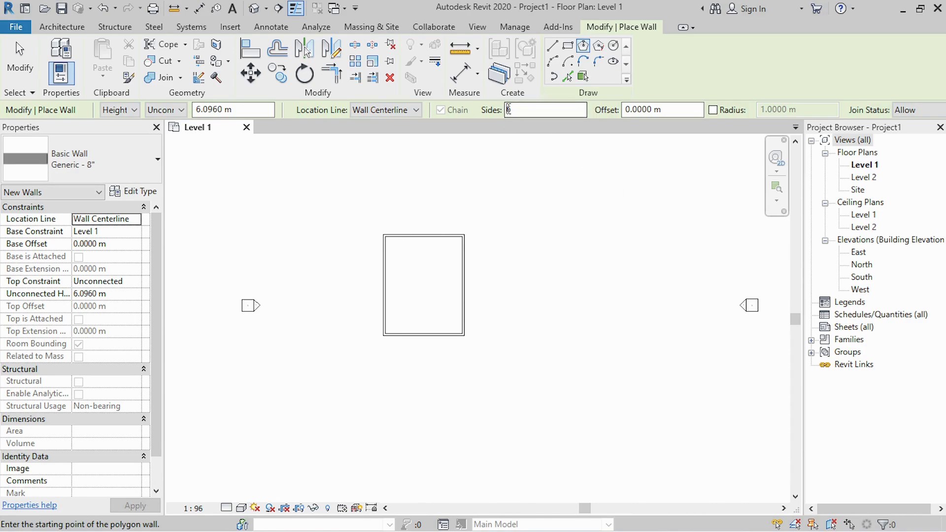
left_click(559, 113)
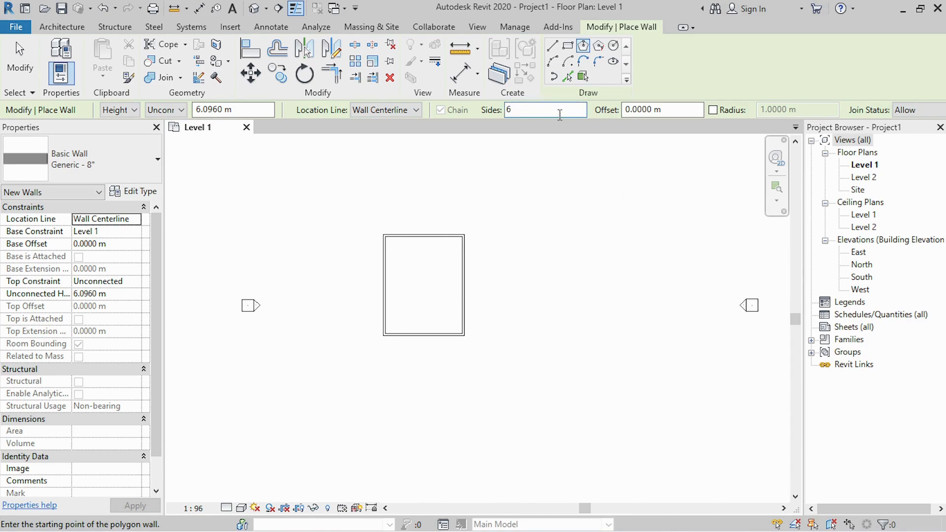
left_click(602, 266)
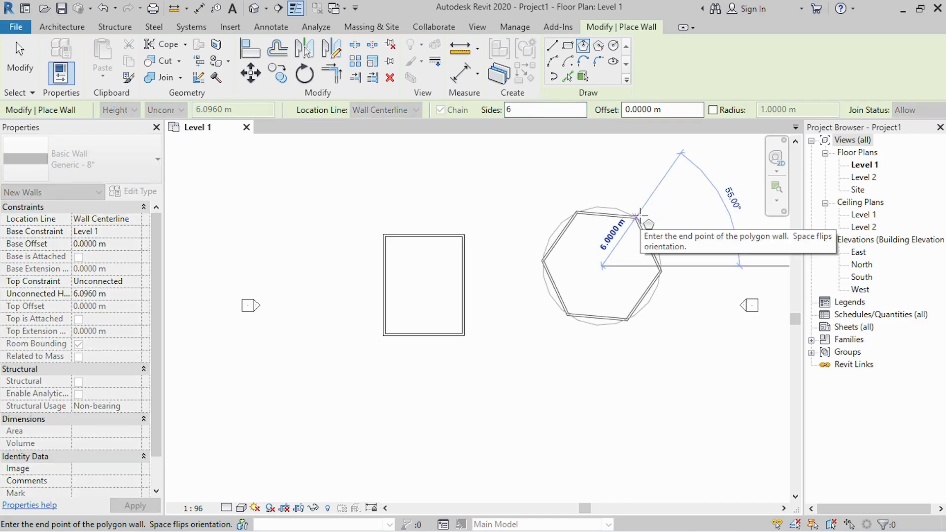
left_click(640, 214)
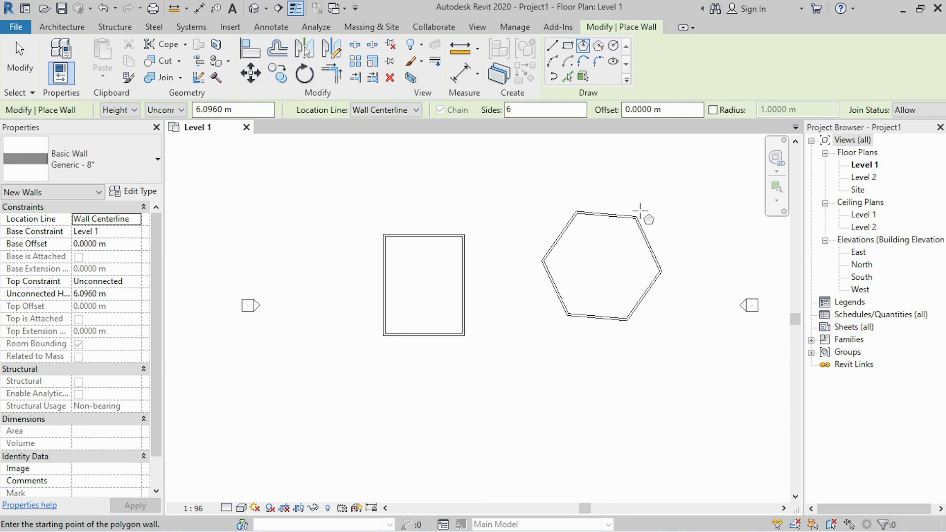
right_click(302, 192)
left_click(328, 203)
right_click(324, 200)
left_click(336, 208)
scroll(335, 204, "down", 1)
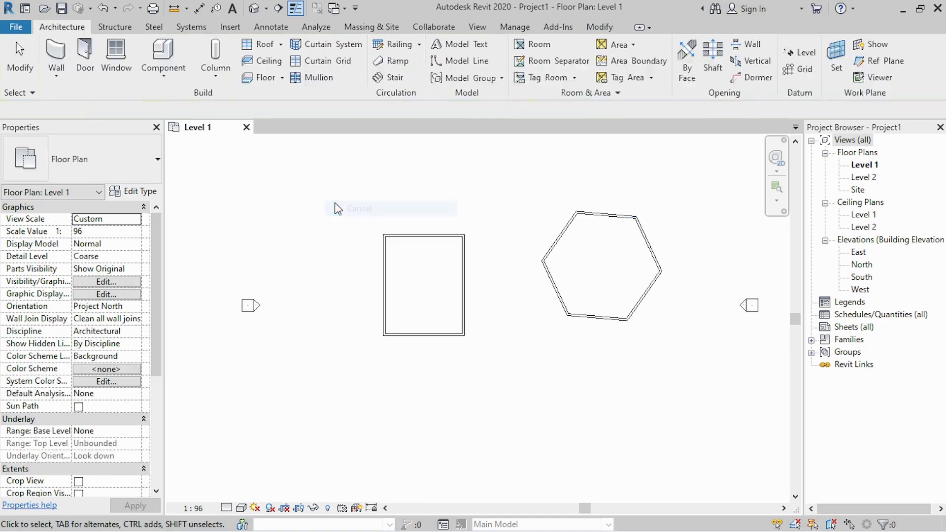
Open the default 3D view and examine the rectangular and hexagonal walls
left_click(471, 28)
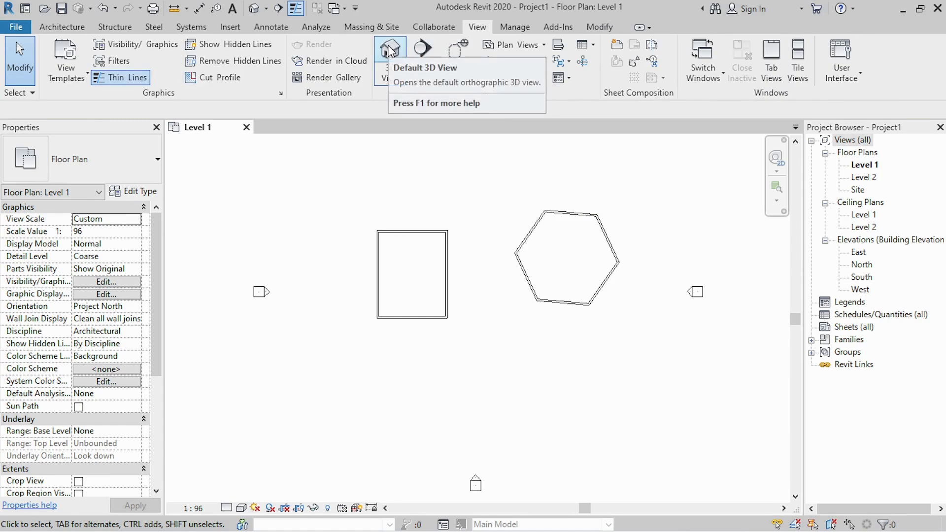
left_click(389, 51)
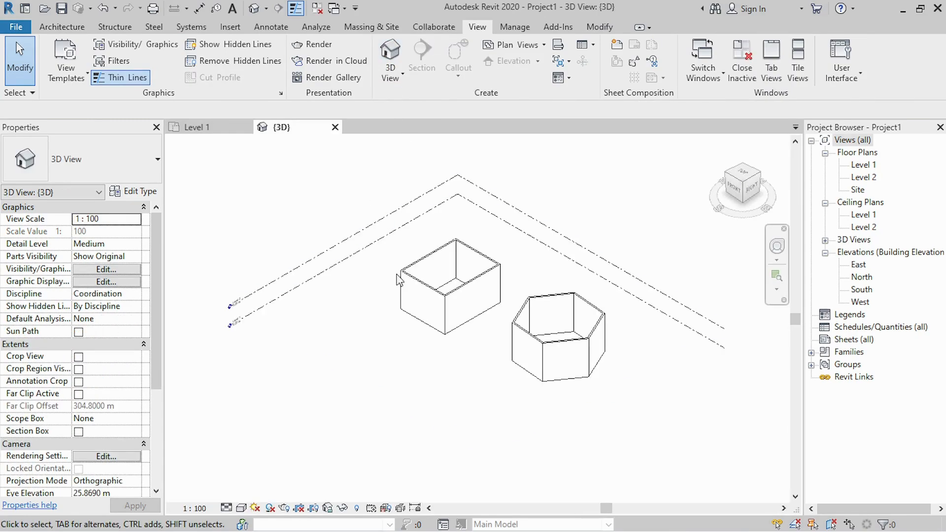
scroll(560, 365, "up", 3)
middle_click_drag(470, 316, 446, 359)
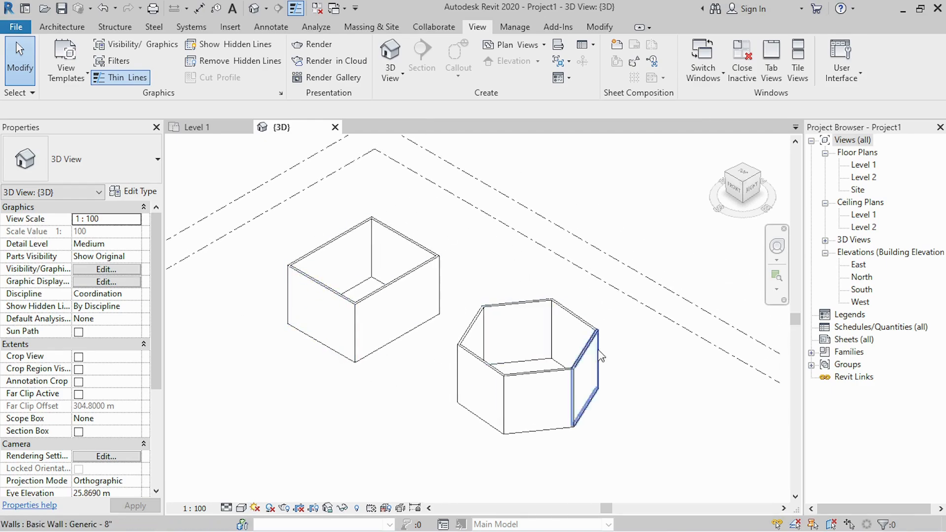
scroll(261, 345, "down", 2)
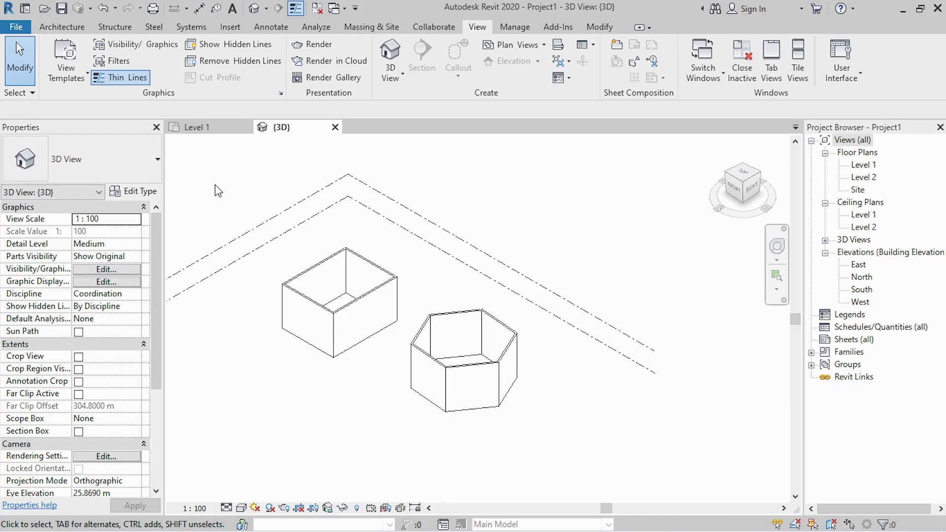
Open the South elevation, compare the wall heights with Level 1 and Level 2, and close the elevation view
double_click(862, 291)
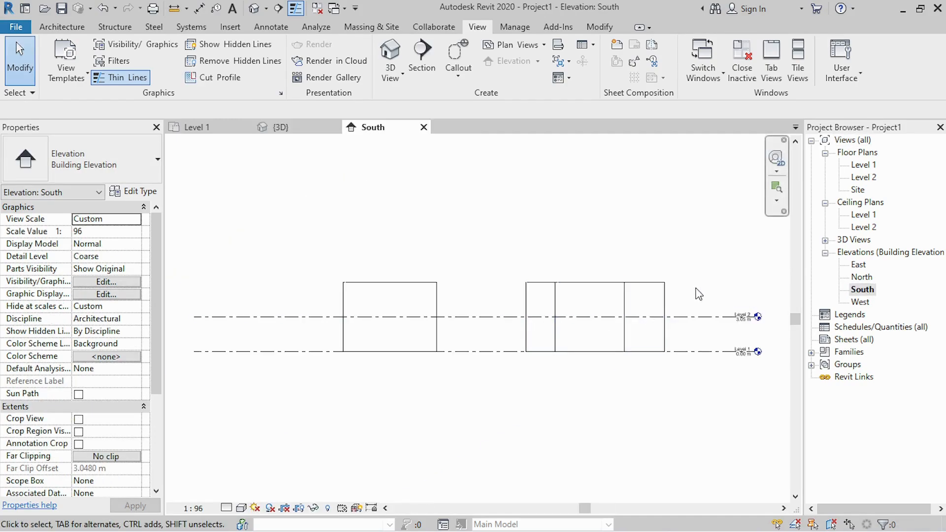
scroll(758, 323, "up", 2)
scroll(632, 240, "down", 2)
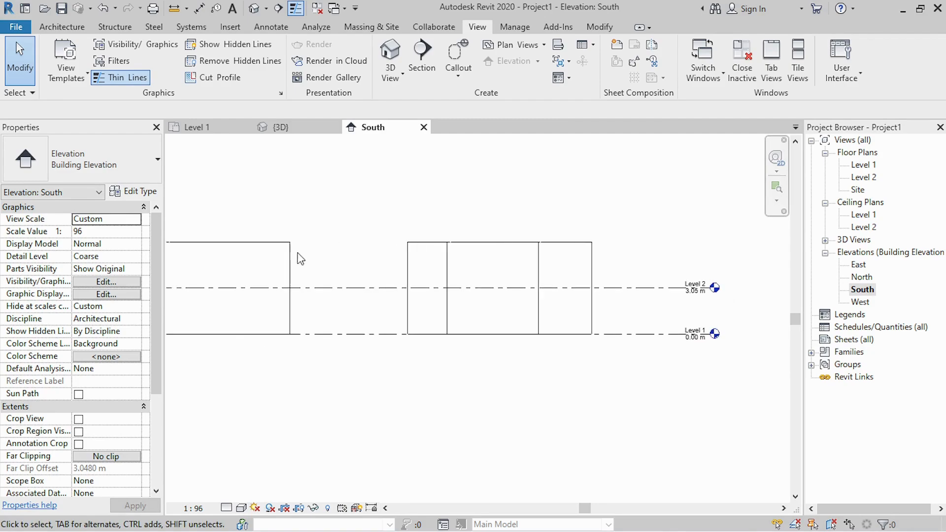
scroll(695, 316, "up", 2)
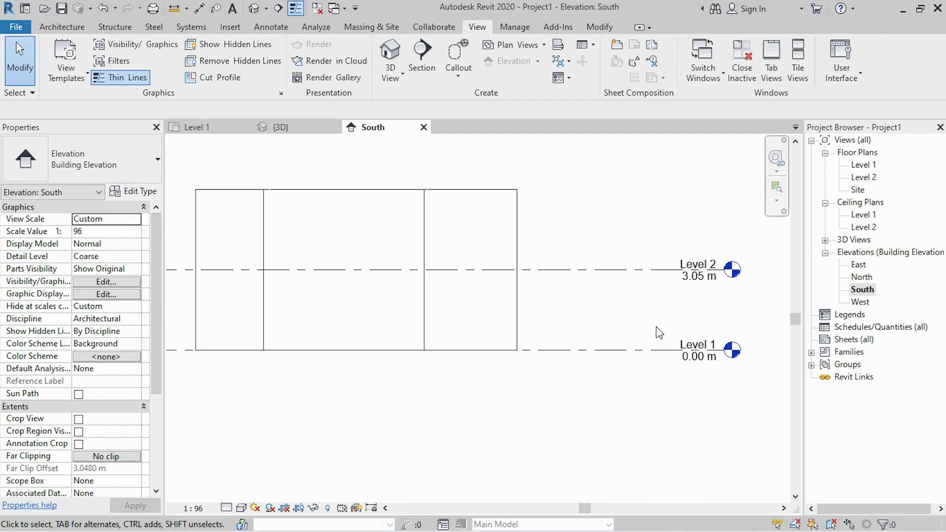
scroll(661, 332, "down", 1)
scroll(426, 158, "down", 2)
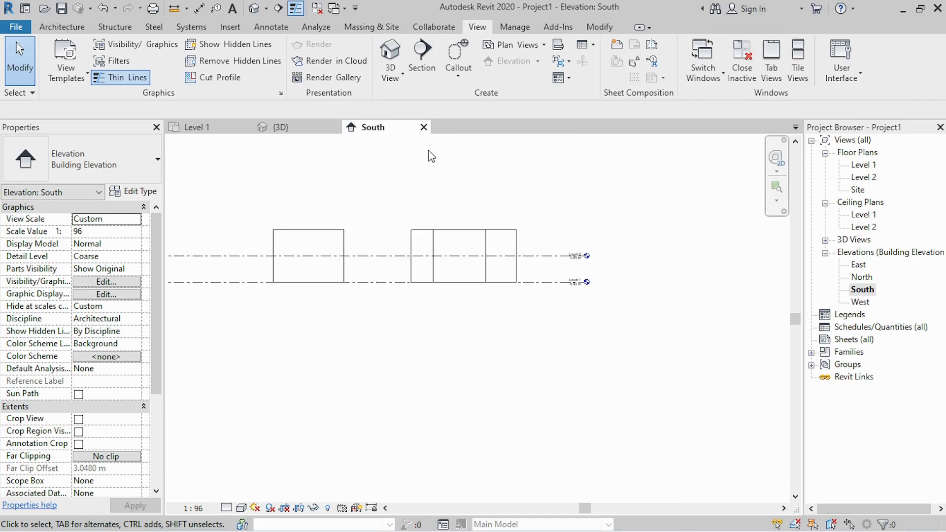
left_click(424, 127)
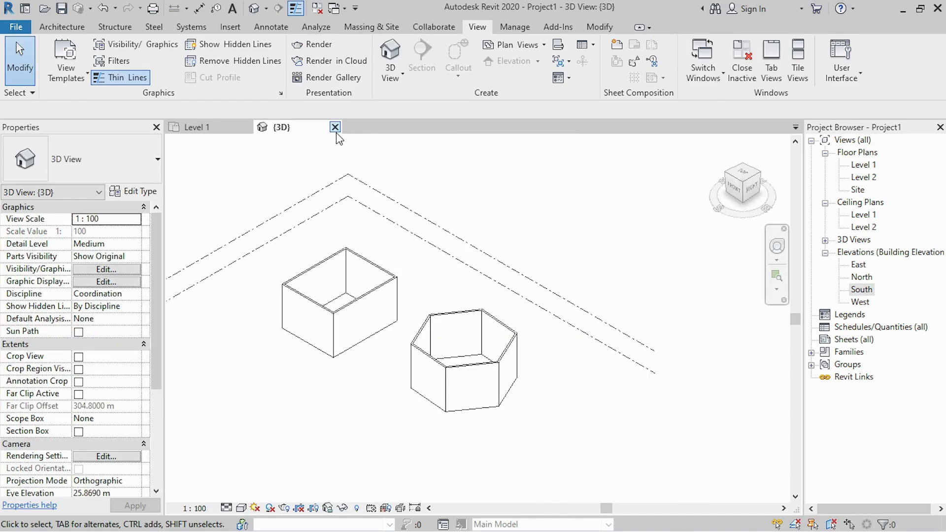
Close the 3D view and delete the rectangular and hexagonal walls from the Level 1 floor plan
left_click(337, 128)
left_click_drag(631, 362, 338, 186)
key("Delete")
scroll(425, 295, "down", 1)
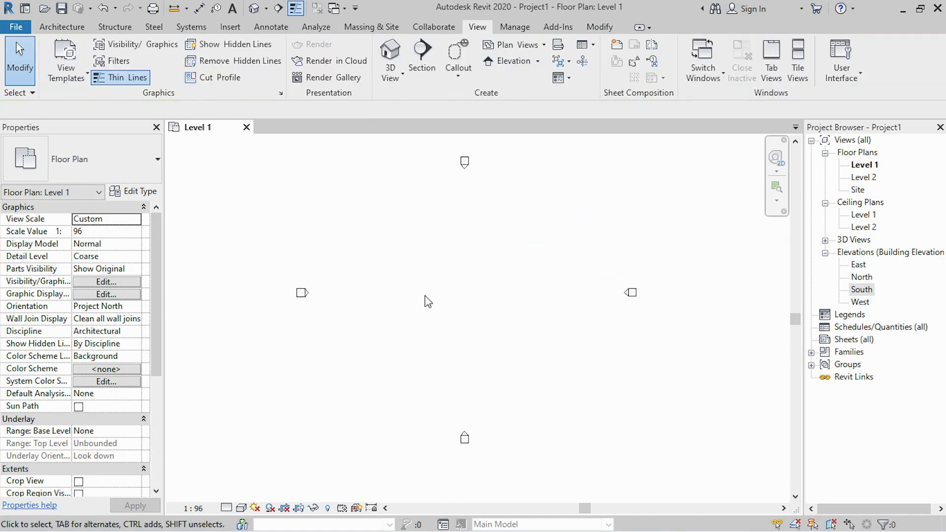
Open the South elevation and open Level 2's elevation value for editing
double_click(862, 289)
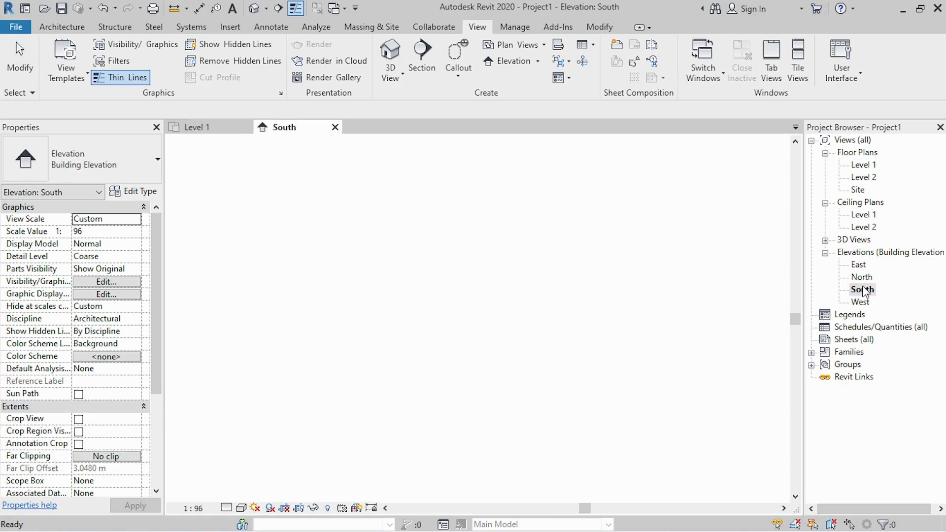
scroll(766, 299, "up", 4)
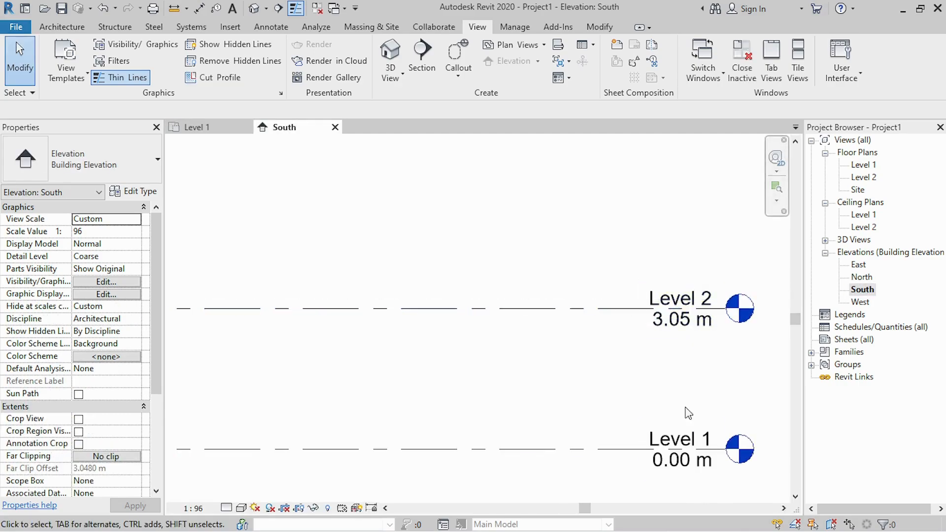
left_click(686, 476)
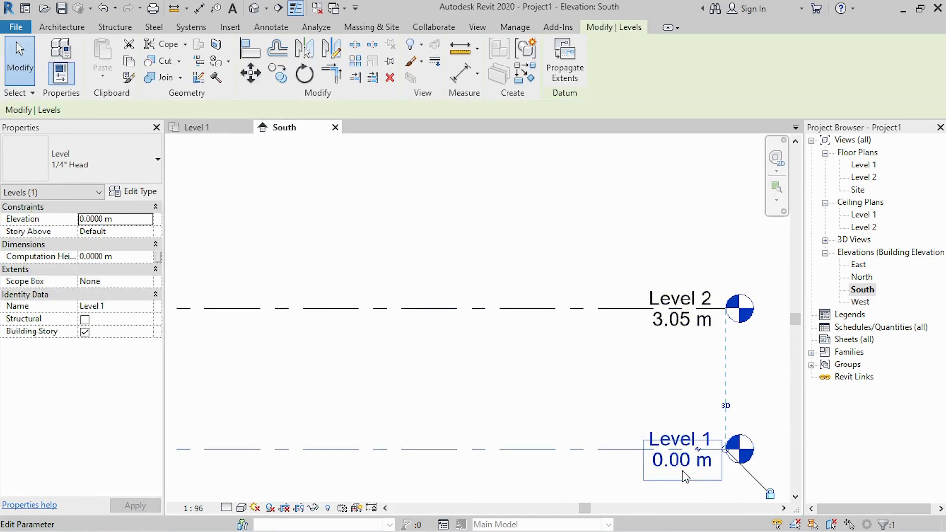
left_click(689, 336)
left_click(688, 334)
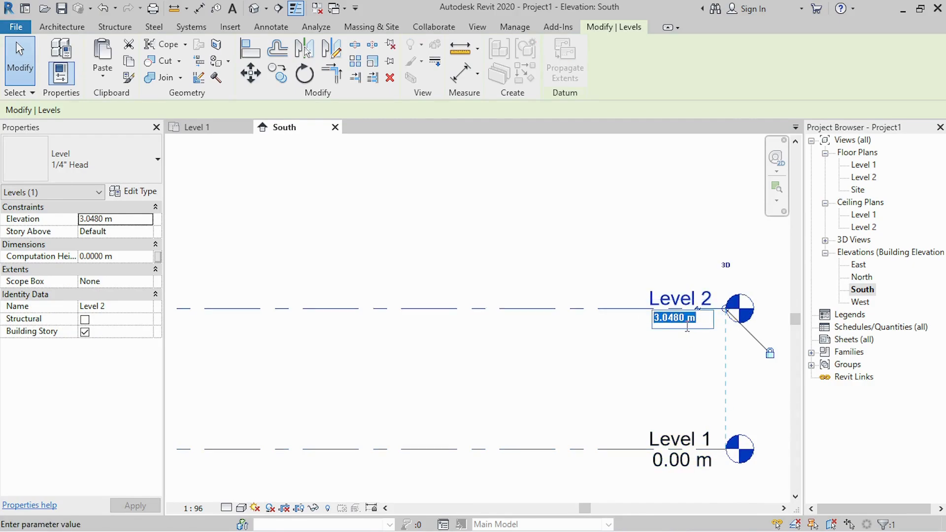
key("Return")
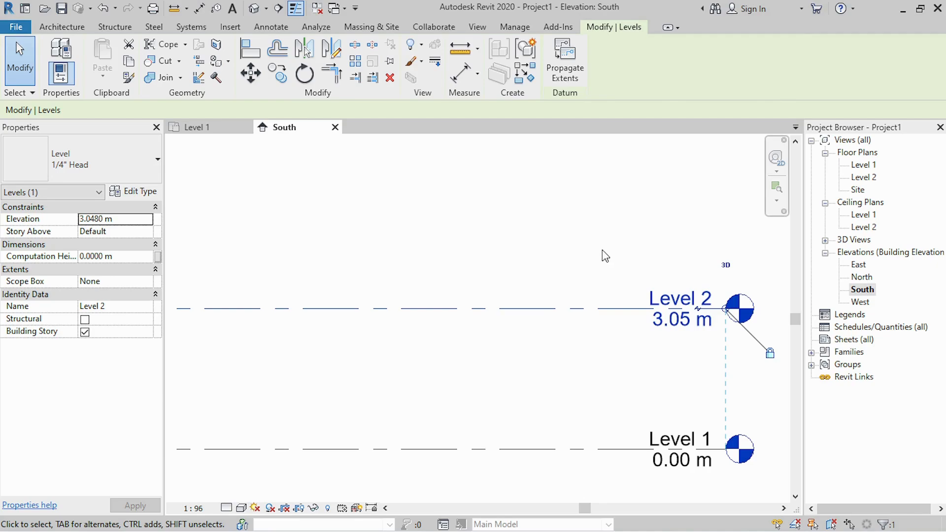
Deselect Level 2 without changing its elevation and open the Level 1 floor plan
left_click(603, 250)
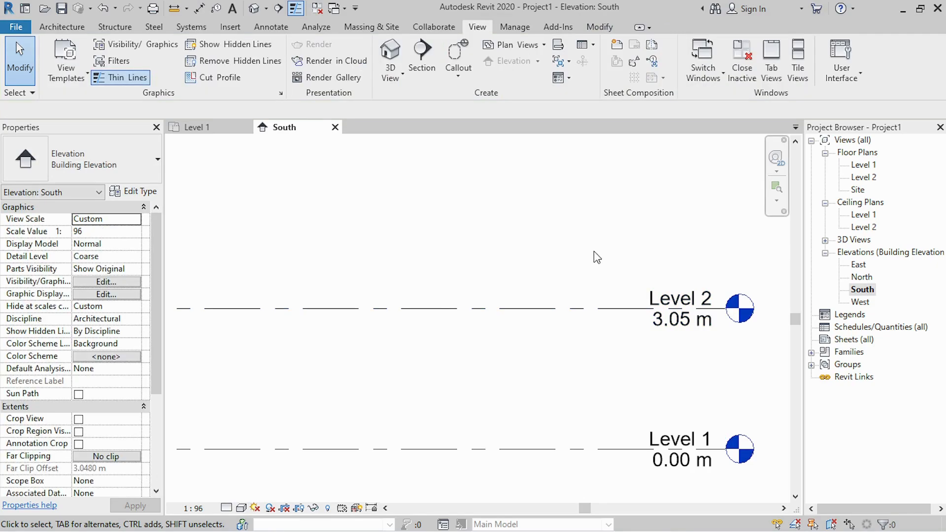
left_click(857, 155)
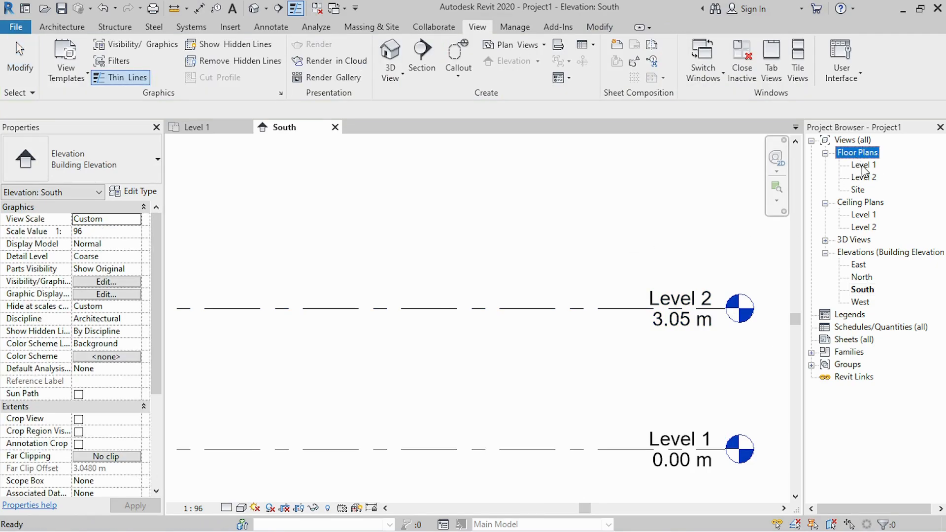
double_click(863, 166)
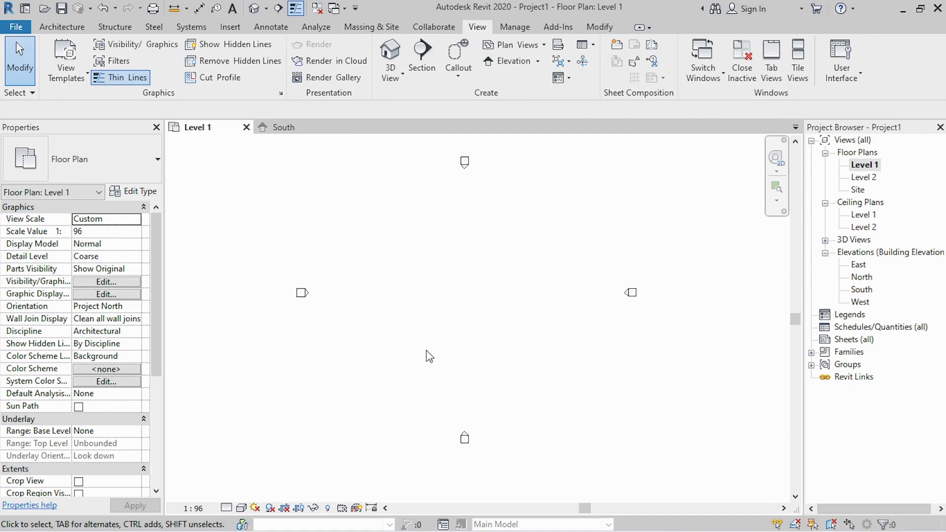
Start an architectural wall and duplicate the Generic - 8" type as a new wall type named Wall 0.23
key("w")
key("a")
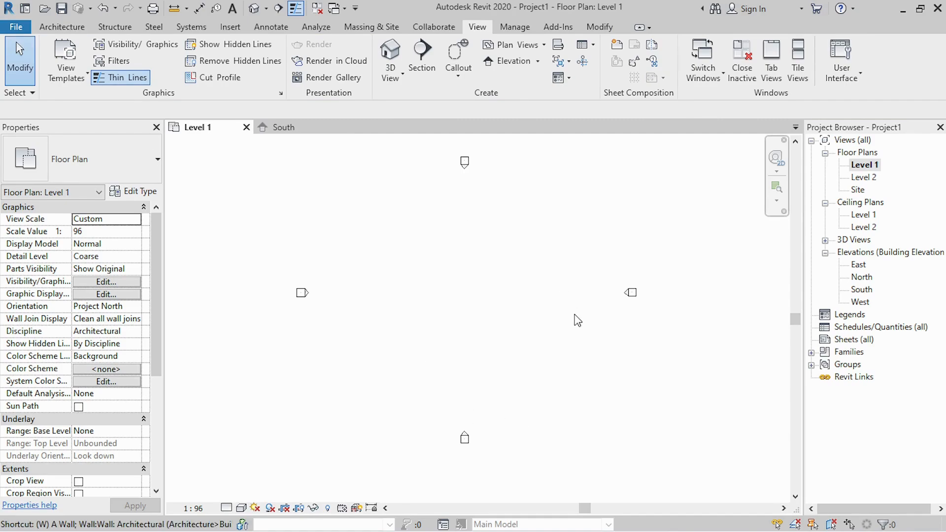
left_click(144, 197)
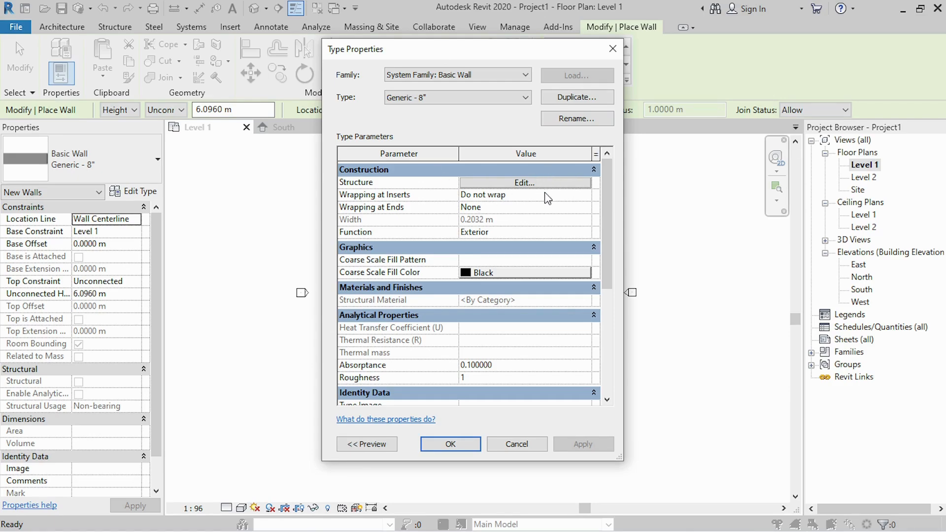
left_click(574, 98)
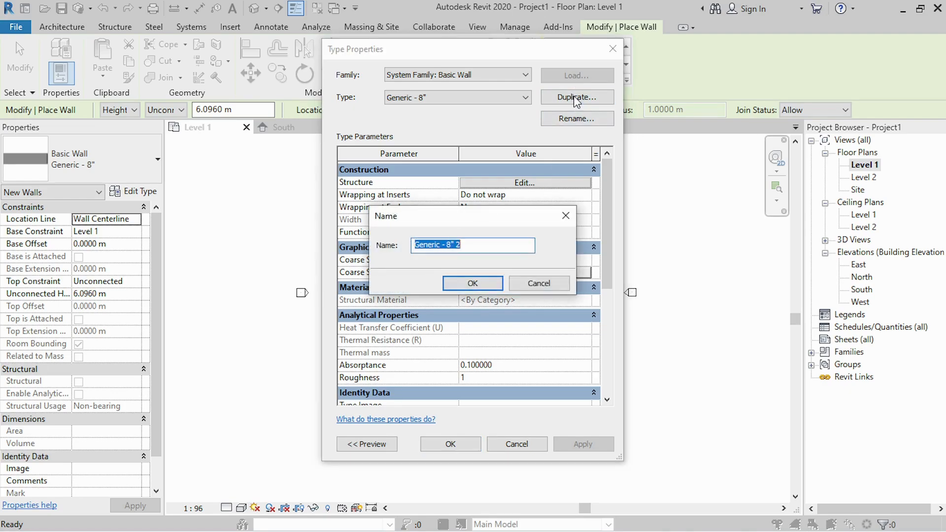
type("Wall 0.23")
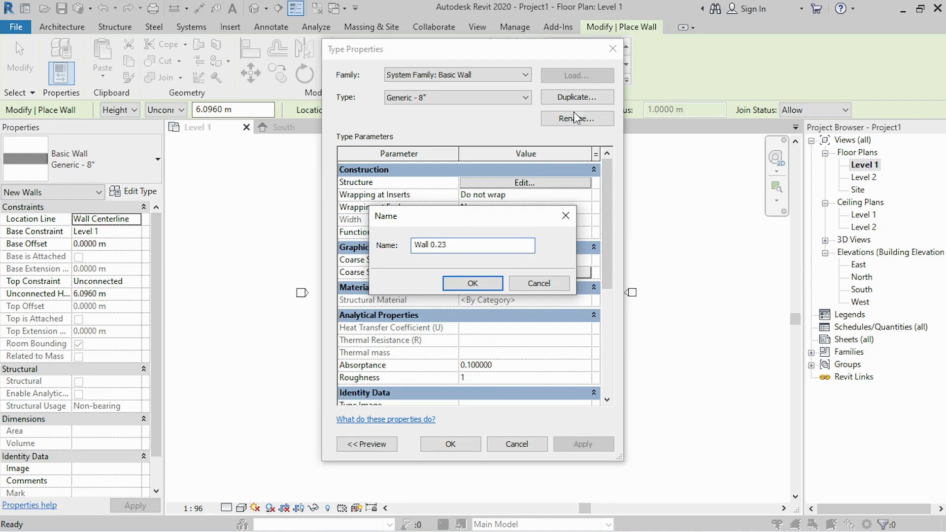
left_click(476, 288)
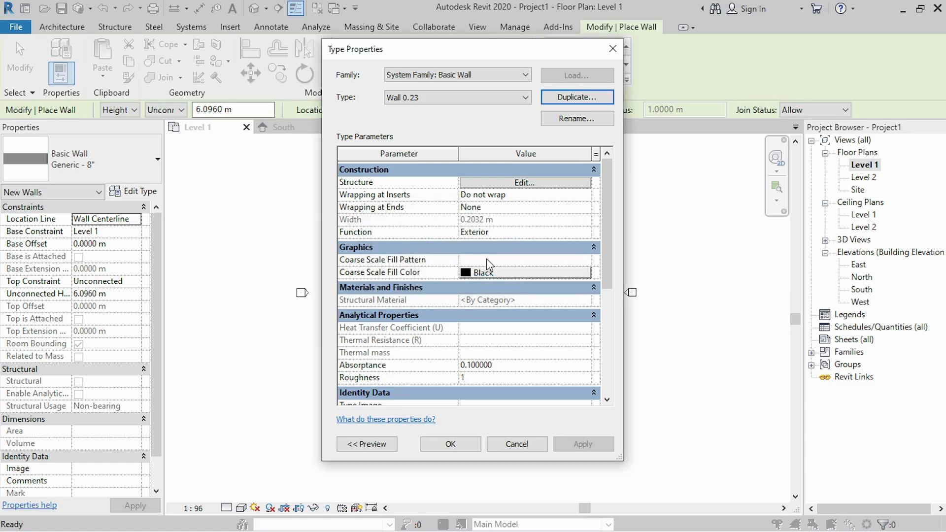
Set the structure layer thickness of the Wall 0.23 type to 0.23 m and accept the type properties
left_click(526, 183)
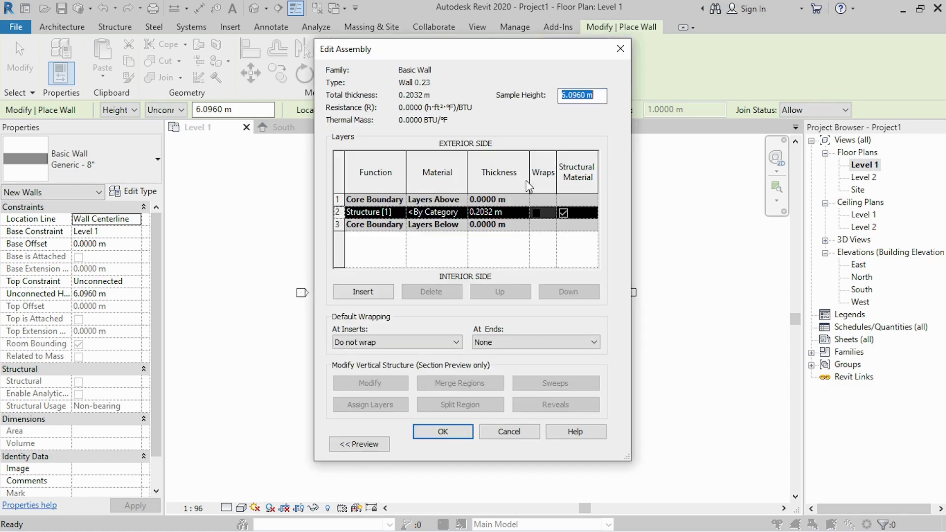
left_click(517, 213)
double_click(518, 214)
type("0.2")
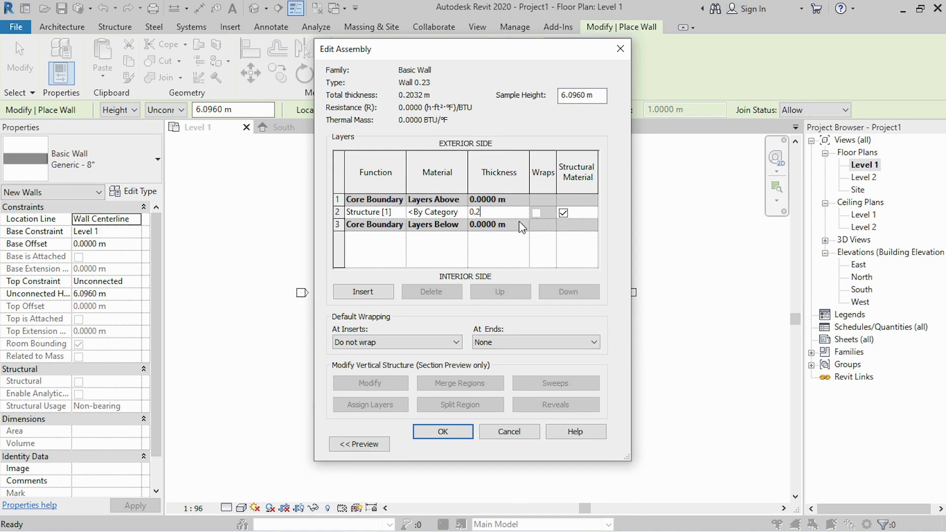
type("3")
left_click(519, 223)
left_click(443, 432)
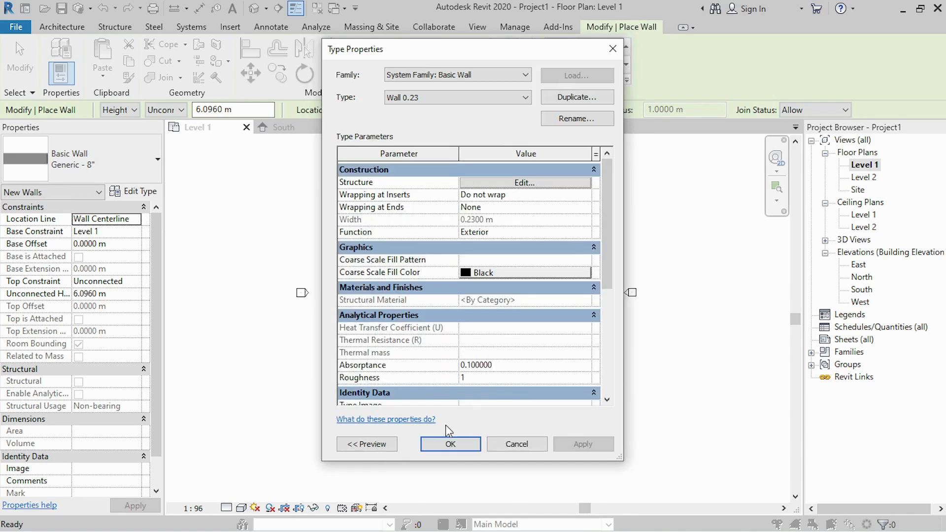
left_click(450, 443)
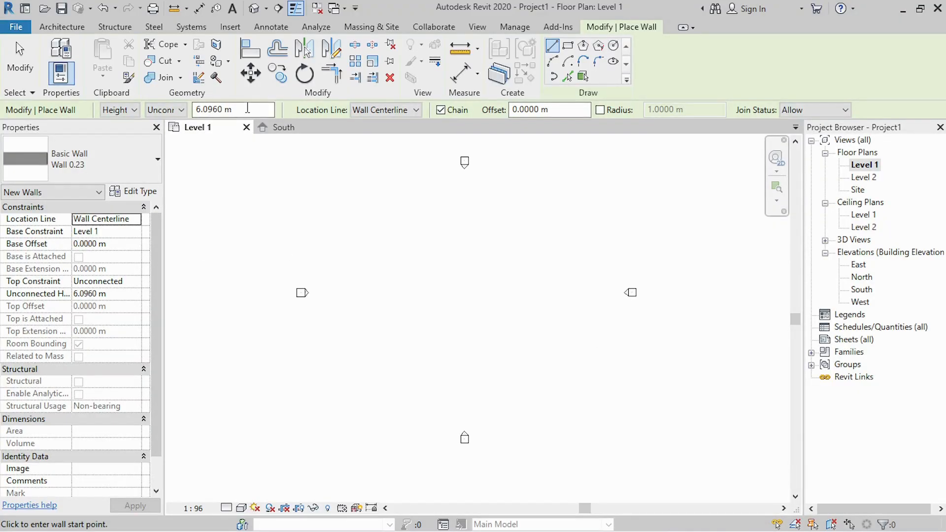
Set the new walls' unconnected height to 3.048 m and their location line to Finish Face: Interior
left_click_drag(248, 108, 193, 108)
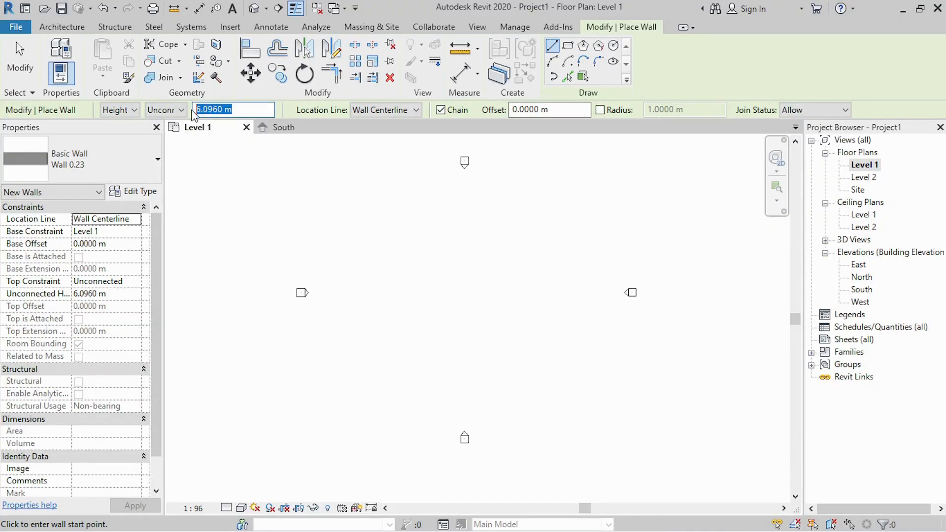
type("3.048")
key("Return")
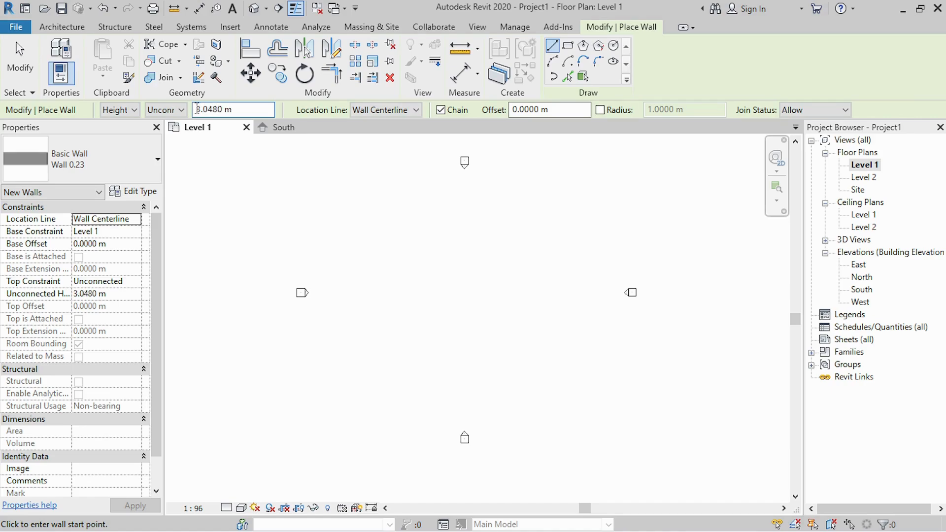
left_click(387, 110)
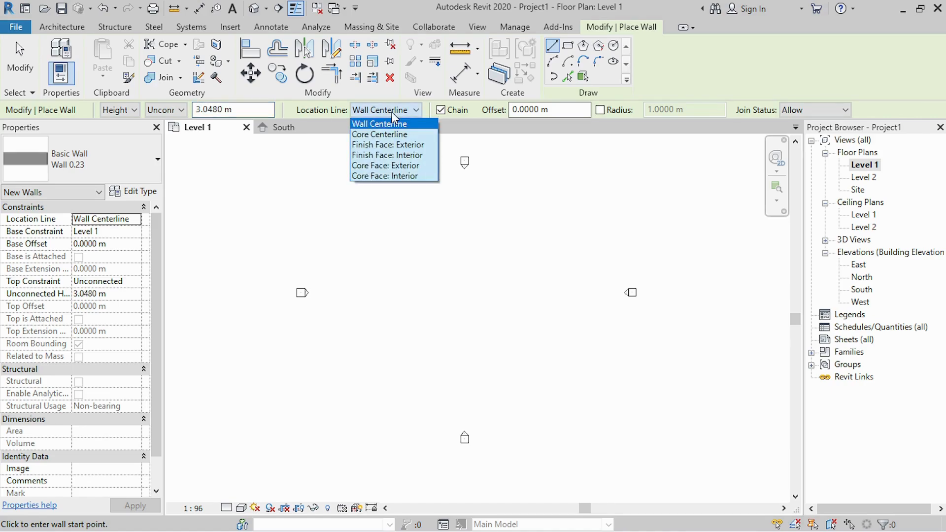
left_click(414, 155)
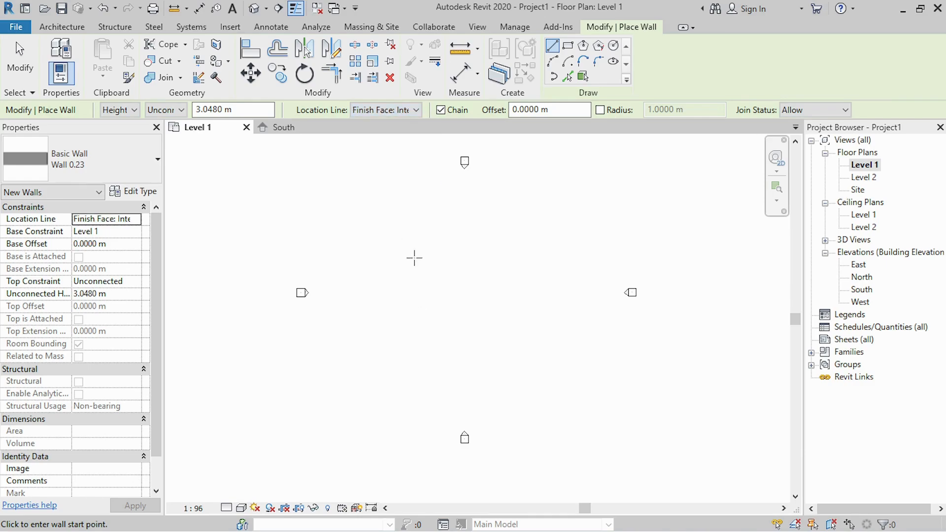
Draw a closed rectangular room of chained walls, 4 m to the right, 3 m down, 4 m back and up to the start point
left_click(430, 270)
scroll(467, 269, "up", 4)
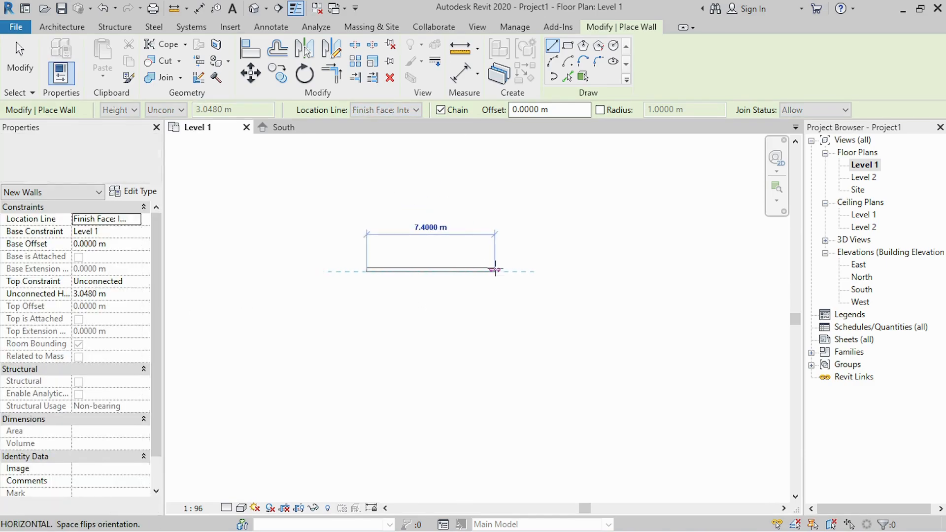
type("4")
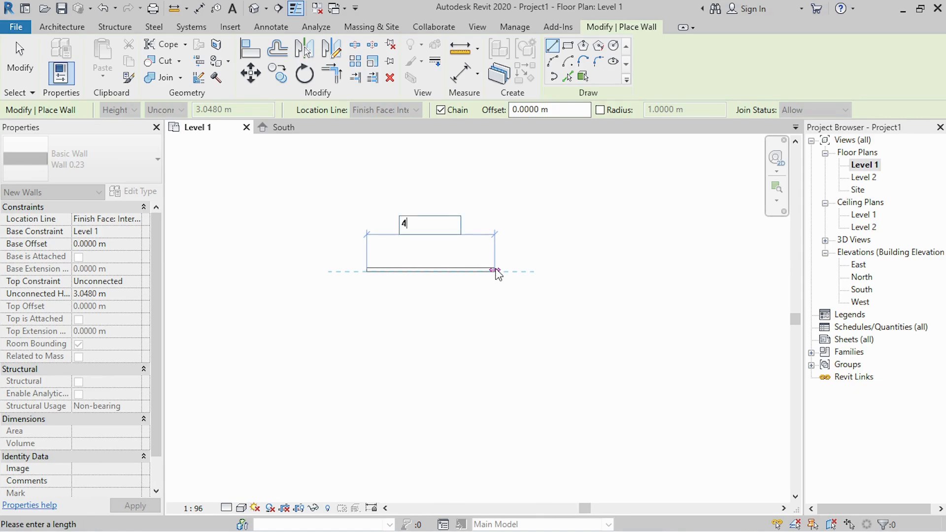
key("Return")
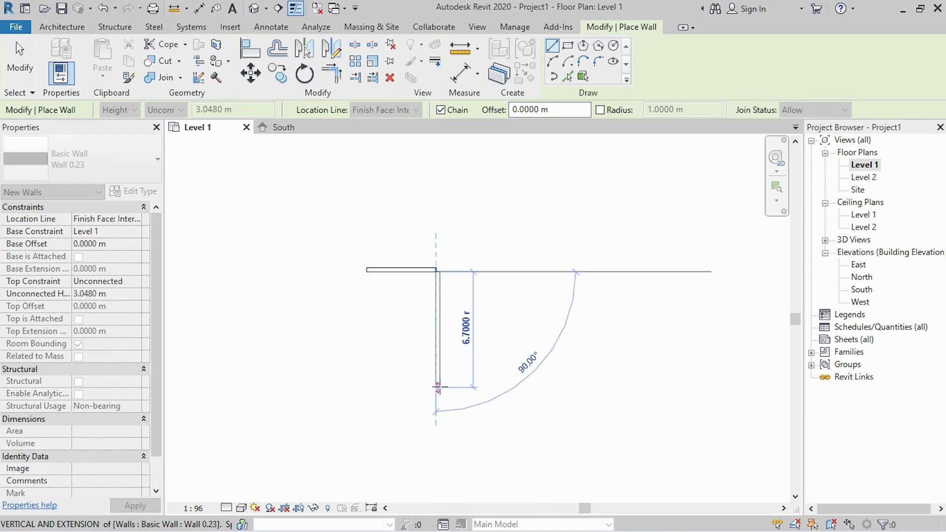
type("3")
key("Return")
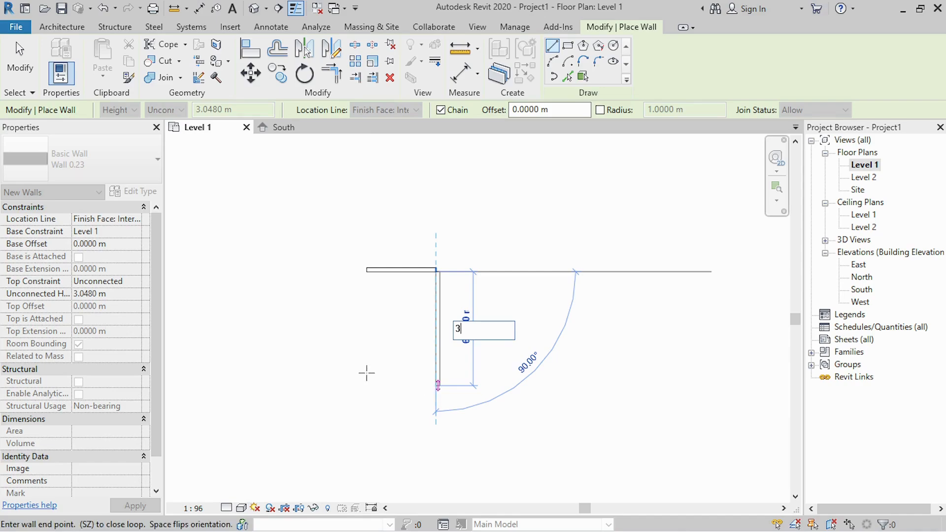
type("4")
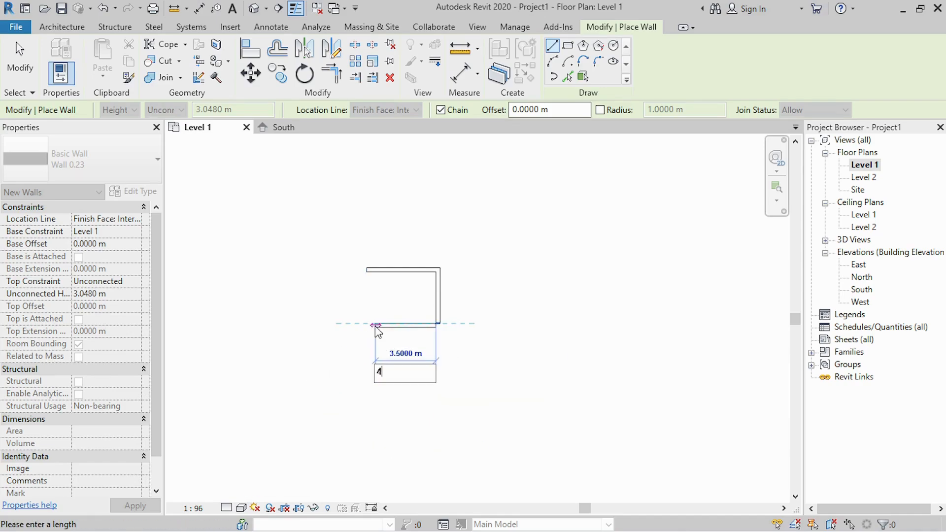
key("Return")
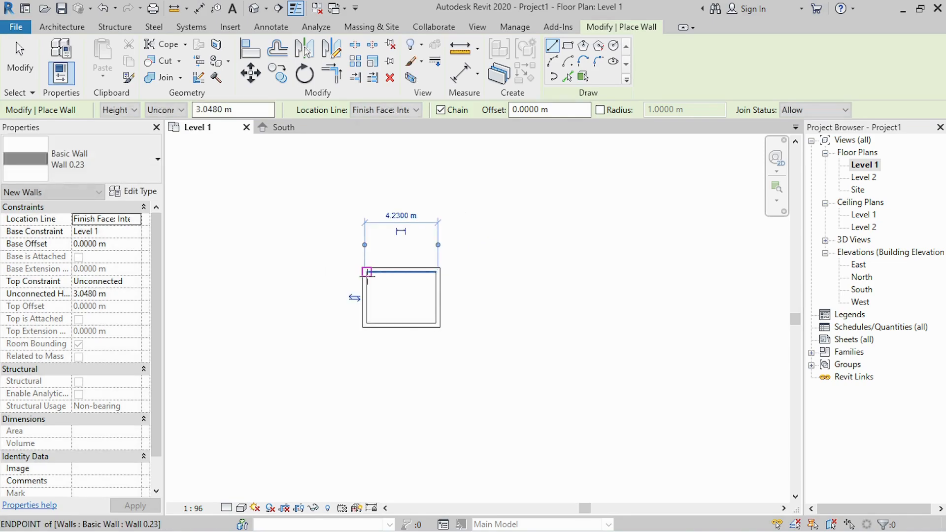
key("Escape")
key("Escape")
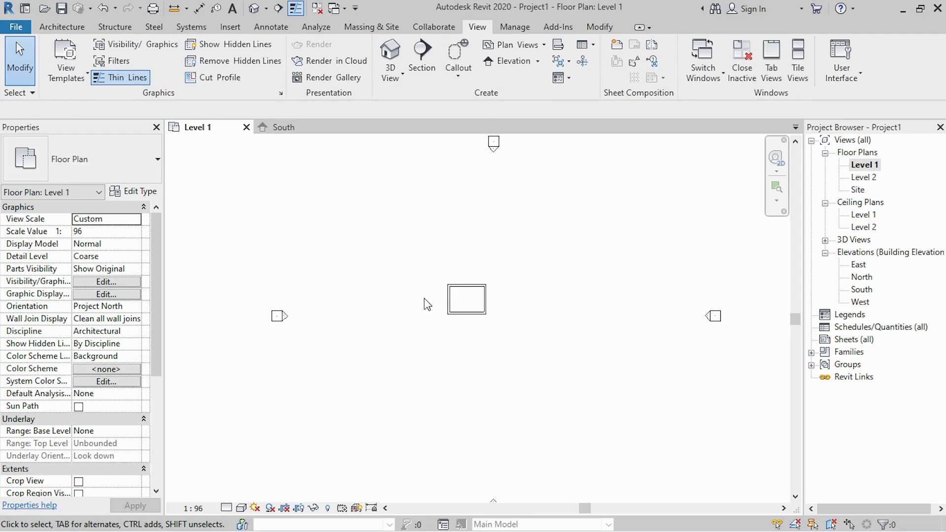
Try an aligned dimension between the centerlines of the room's left and right walls
middle_click_drag(424, 302, 498, 298)
scroll(473, 306, "up", 3)
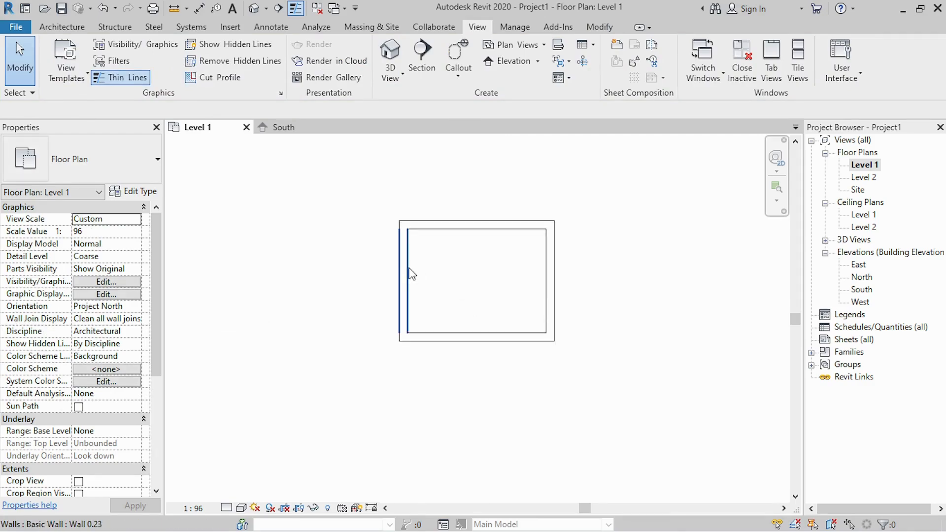
left_click_drag(348, 171, 705, 461)
left_click(449, 293)
scroll(449, 293, "up", 2)
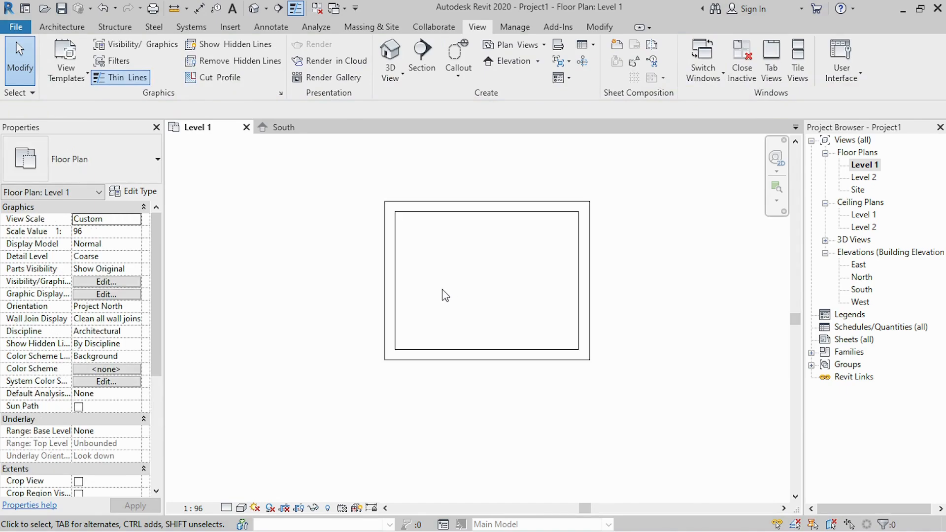
key("d")
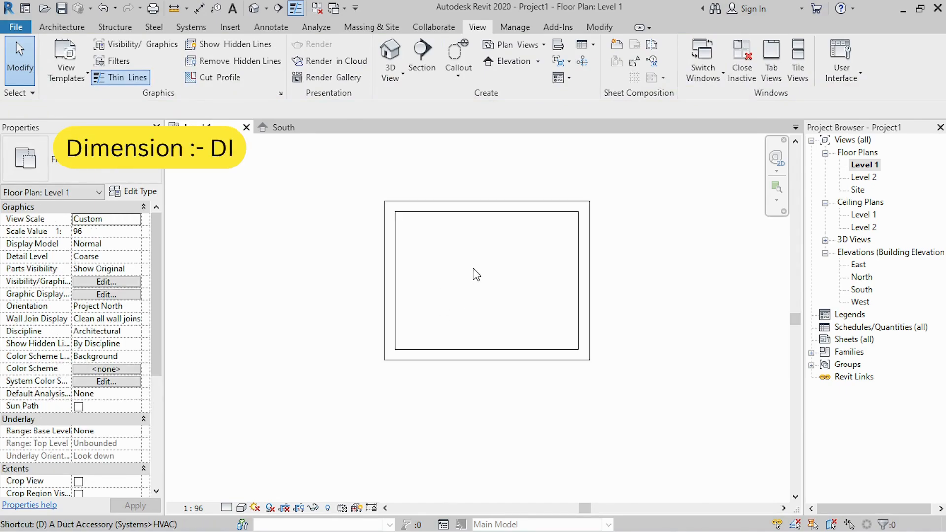
key("i")
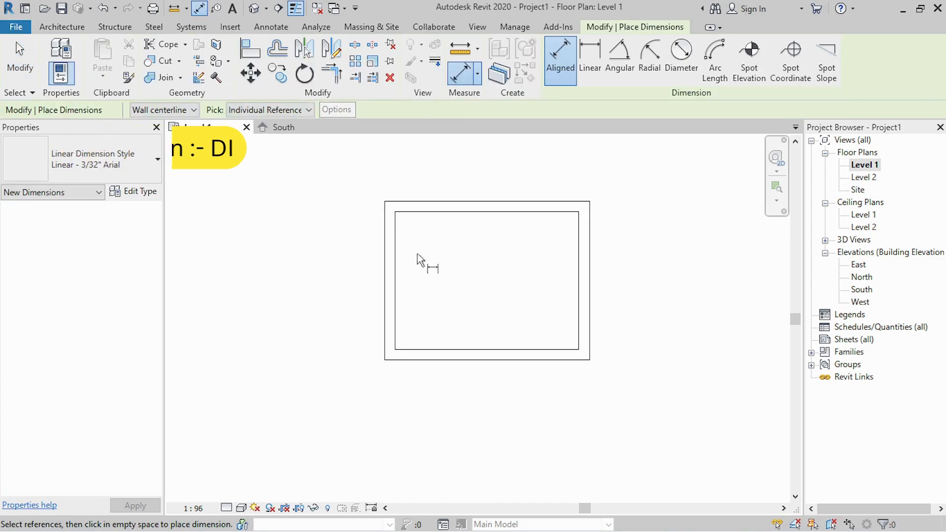
left_click(394, 275)
left_click(584, 274)
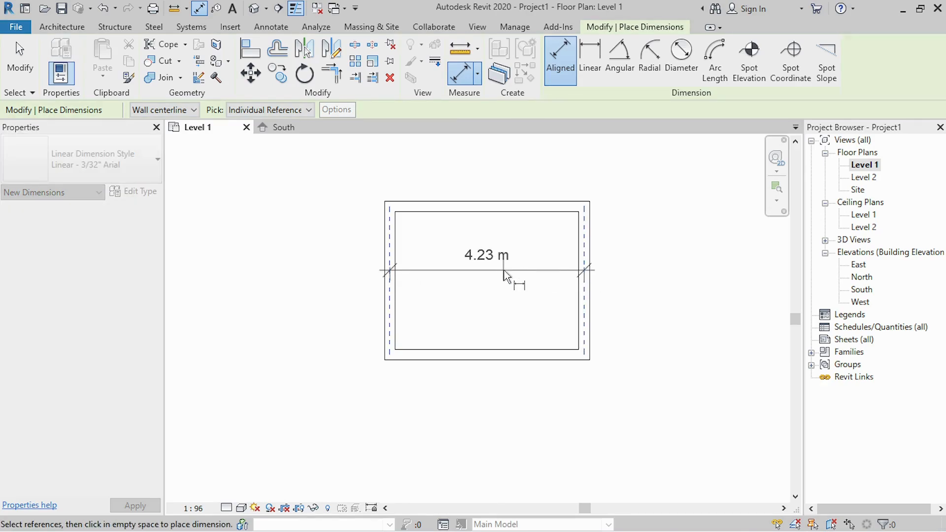
key("Escape")
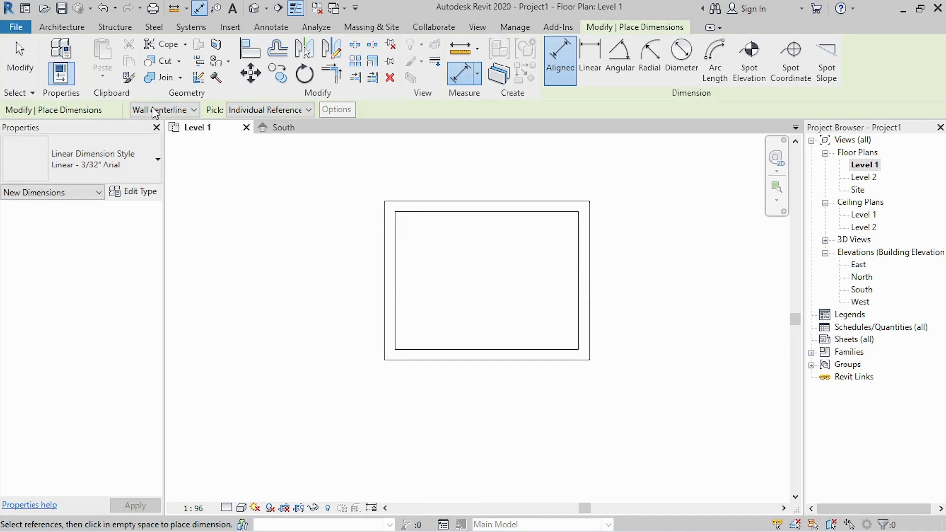
Switch the dimension references to wall faces and dimension the room's inside width between the left and right walls
left_click(184, 110)
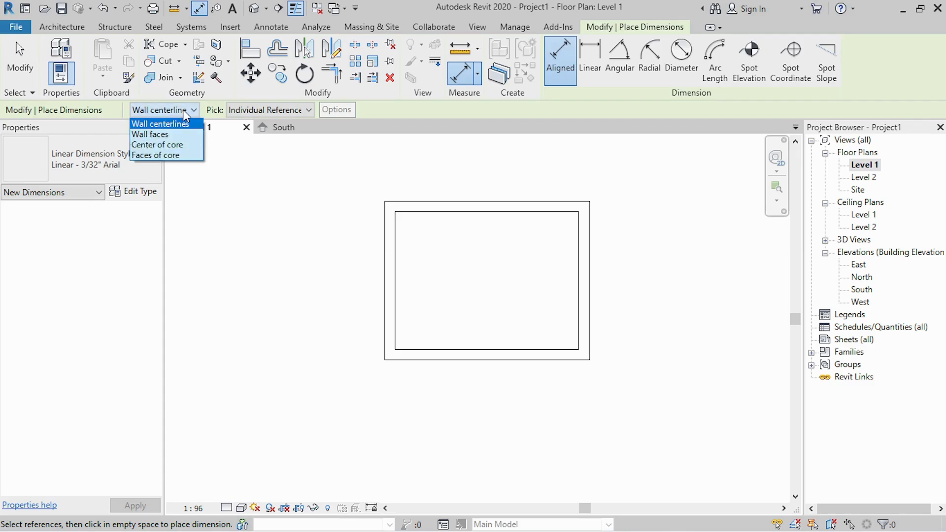
left_click(167, 133)
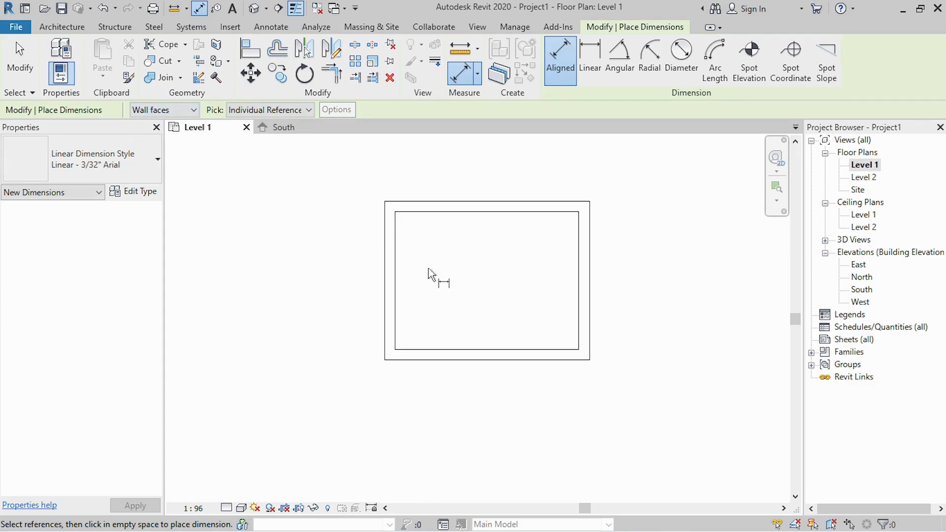
left_click(396, 290)
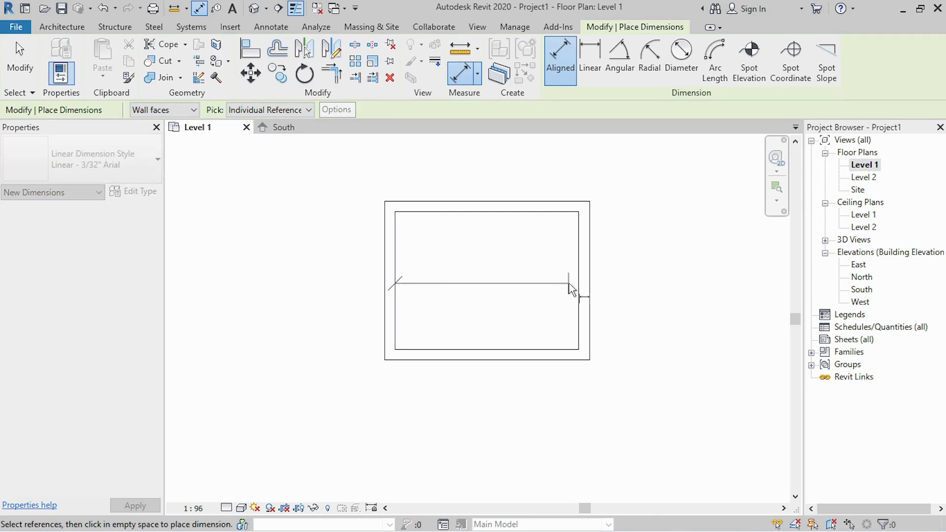
left_click(578, 290)
left_click(516, 272)
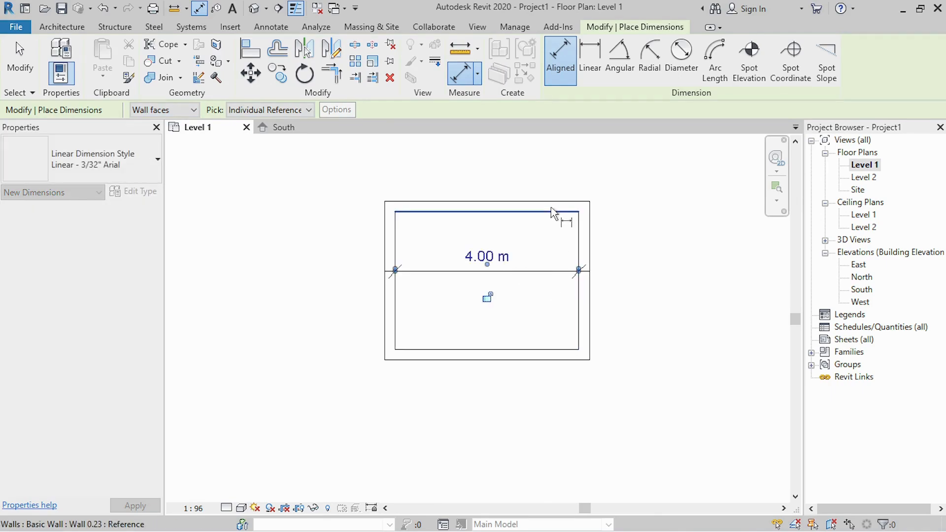
Dimension the room's inside depth between the upper and lower walls, placing the dimension outside the right wall
left_click(552, 216)
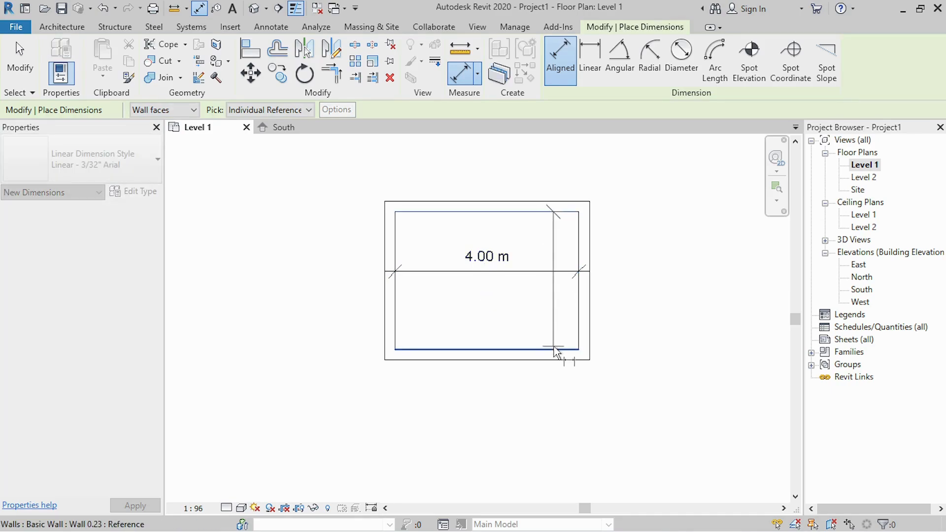
left_click(553, 349)
left_click(624, 302)
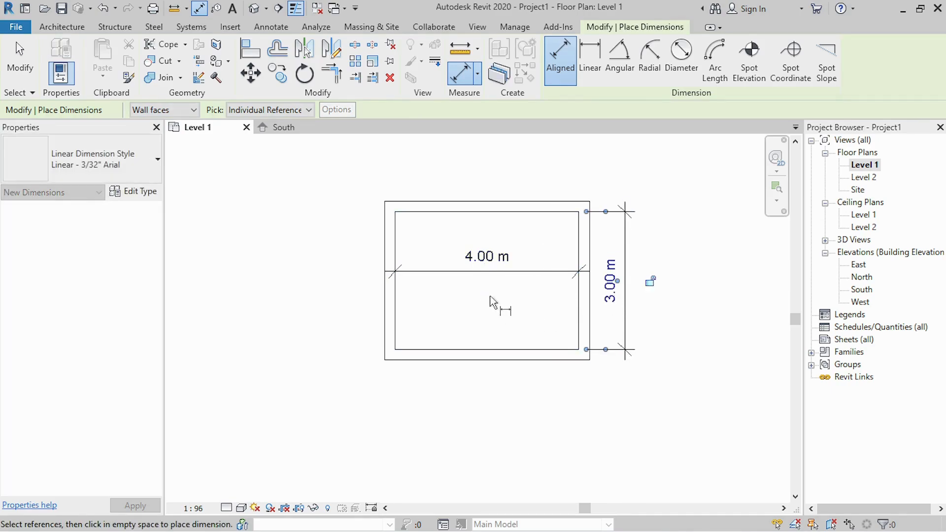
End dimensioning and delete both the width and depth dimensions of the room
right_click(495, 301)
left_click(516, 308)
right_click(489, 306)
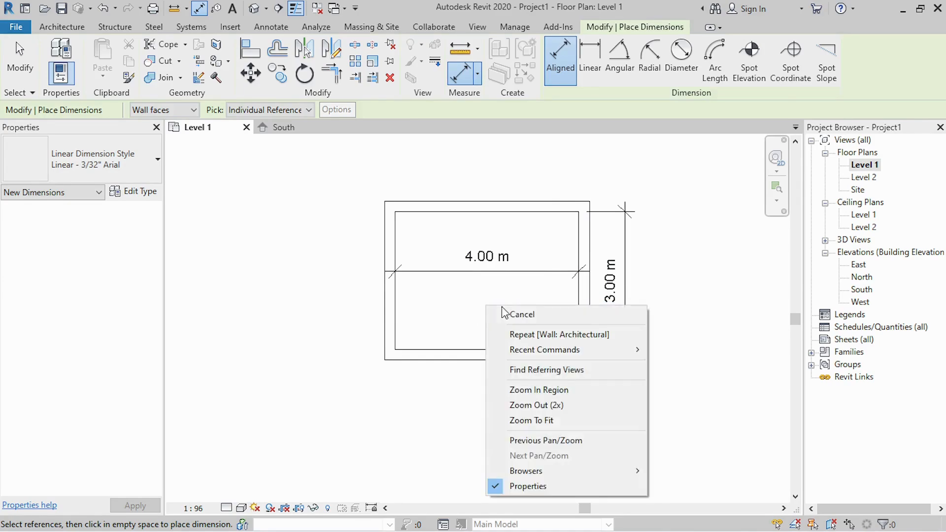
left_click(492, 310)
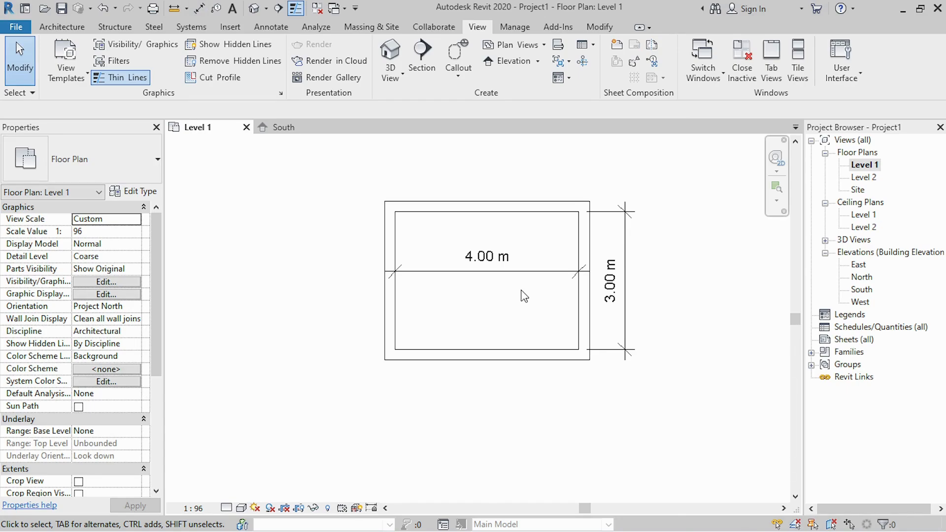
left_click(456, 230)
key("Delete")
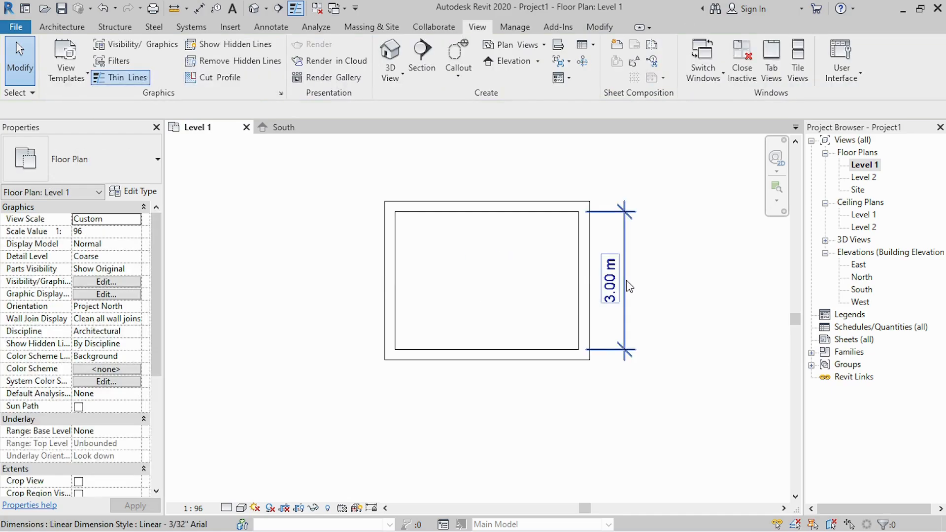
left_click(611, 281)
key("Delete")
scroll(466, 289, "down", 2)
scroll(464, 293, "up", 1)
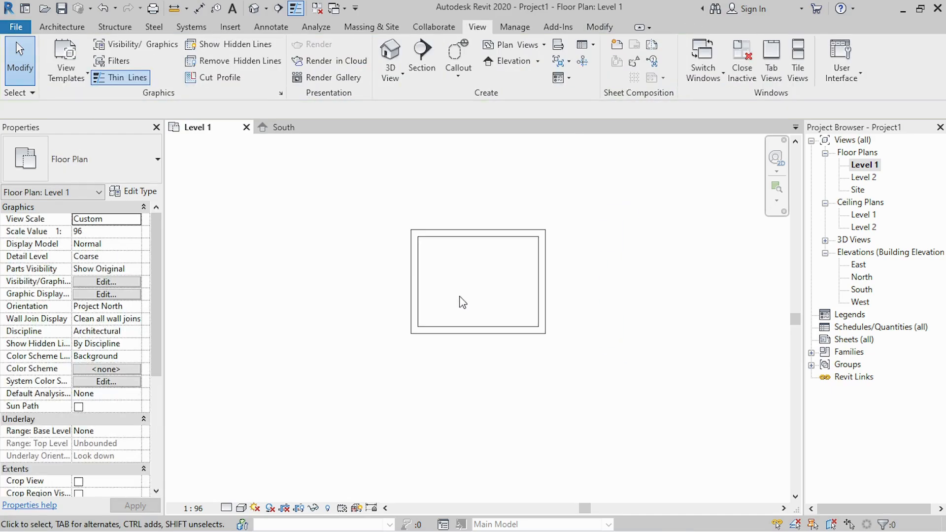
Start placing a door and duplicate the Single-Flush 36" x 84" type under the name "Door"
scroll(485, 274, "up", 3)
left_click_drag(477, 293, 550, 359)
left_click_drag(381, 303, 474, 345)
scroll(481, 272, "up", 1)
scroll(471, 257, "up", 1)
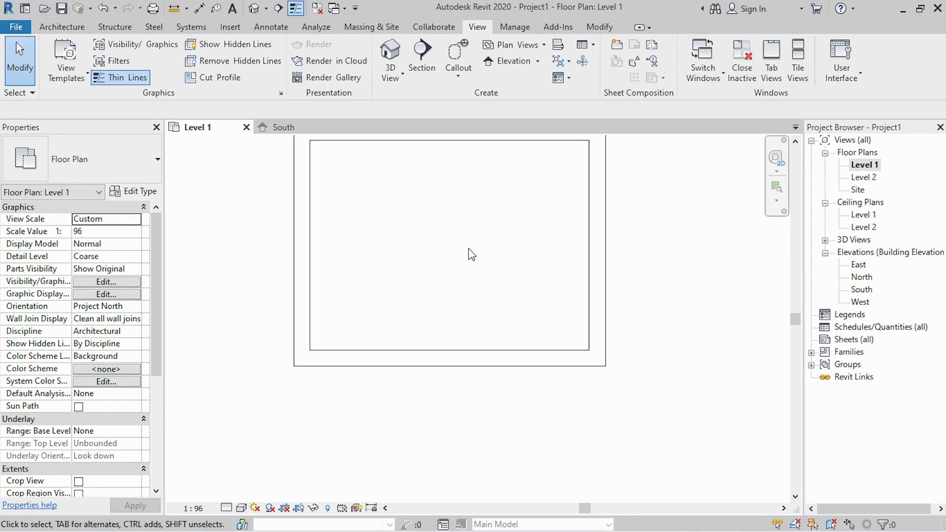
key("d")
key("r")
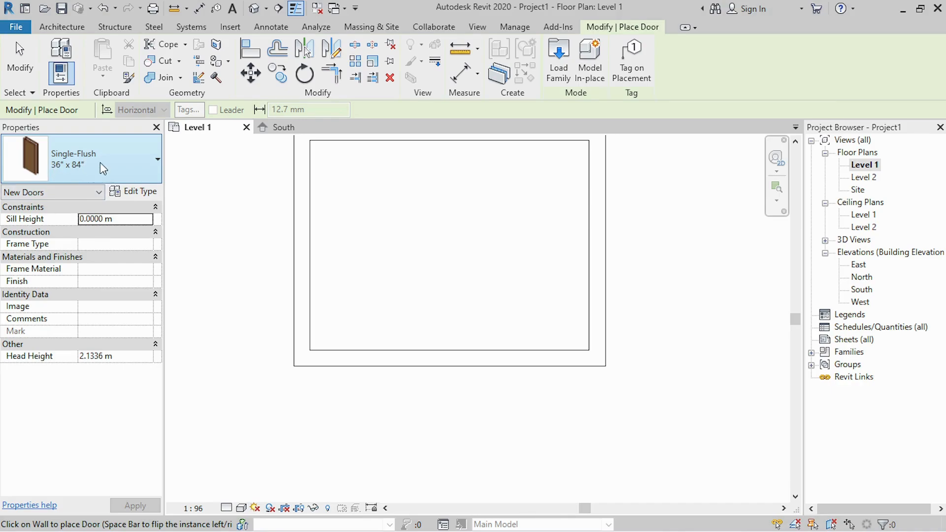
left_click(131, 196)
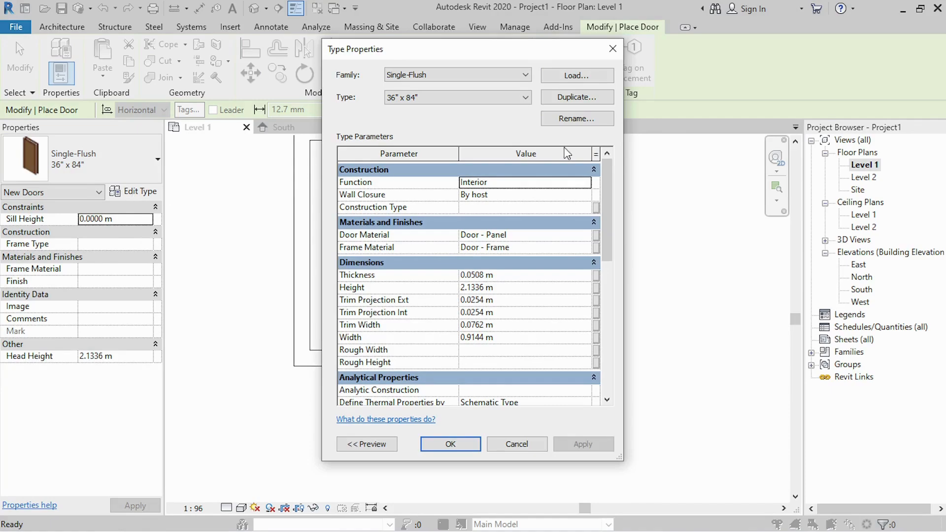
left_click(589, 98)
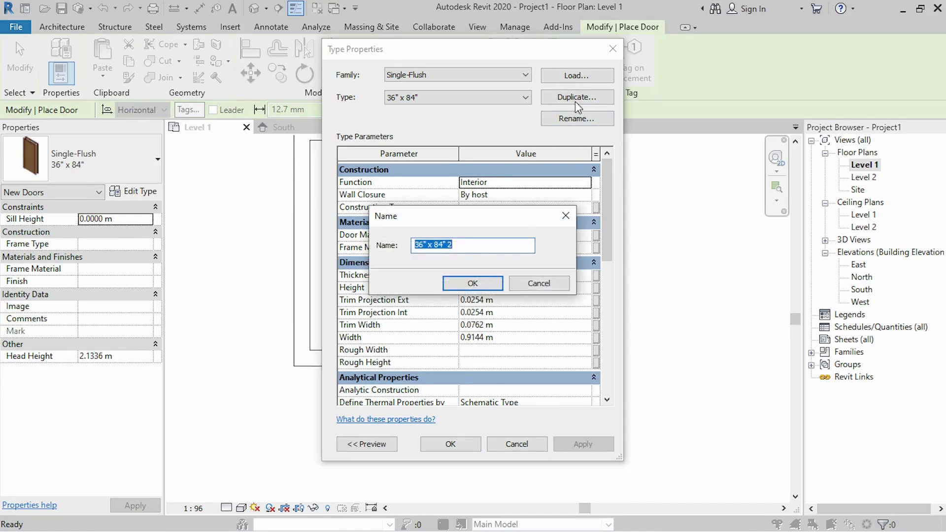
type("Door")
left_click(454, 286)
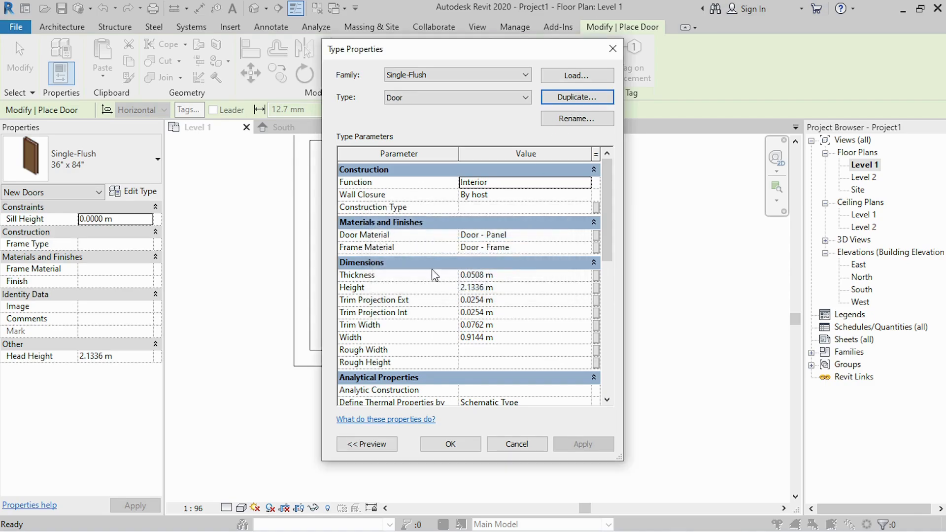
Set the new door type's height to 2.1 m and its width to 0.9 m, and accept the type properties
left_click(532, 290)
type("2.1")
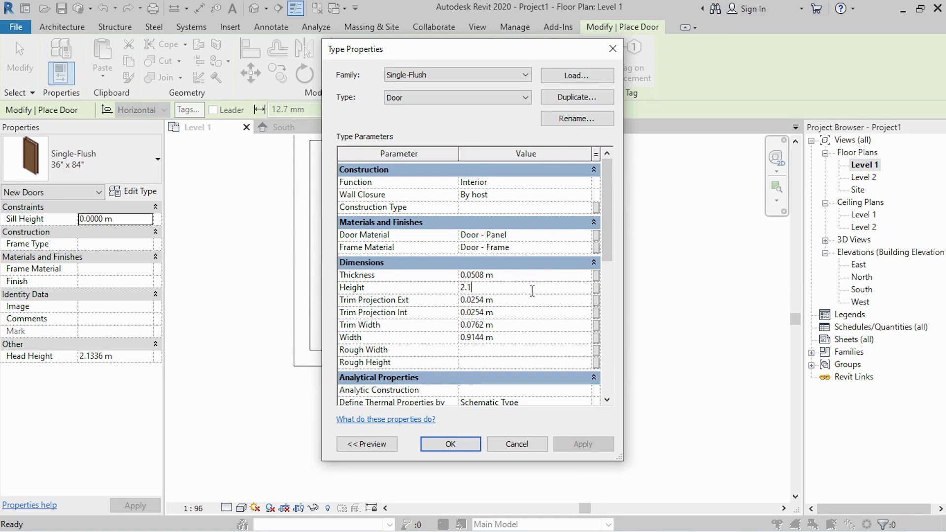
key("Return")
left_click(517, 338)
key("BackSpace")
type(".9")
key("Return")
left_click(531, 273)
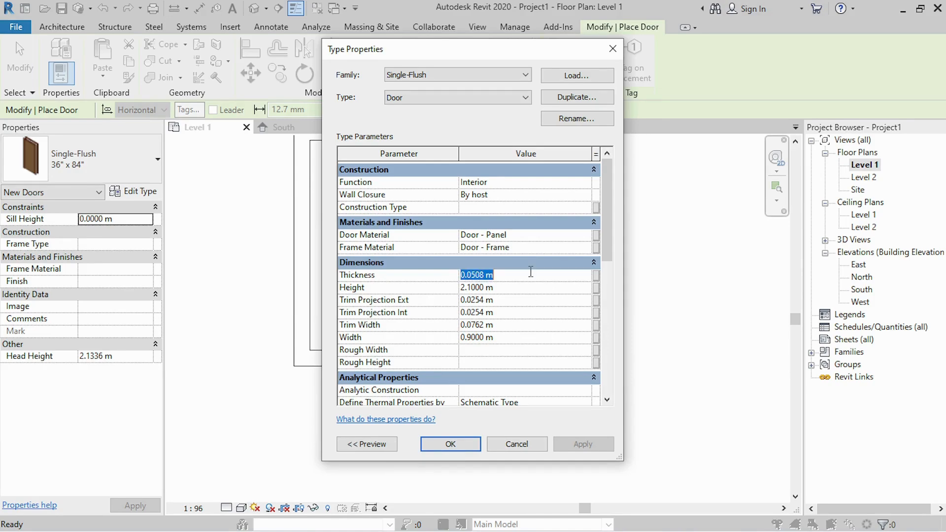
left_click(517, 305)
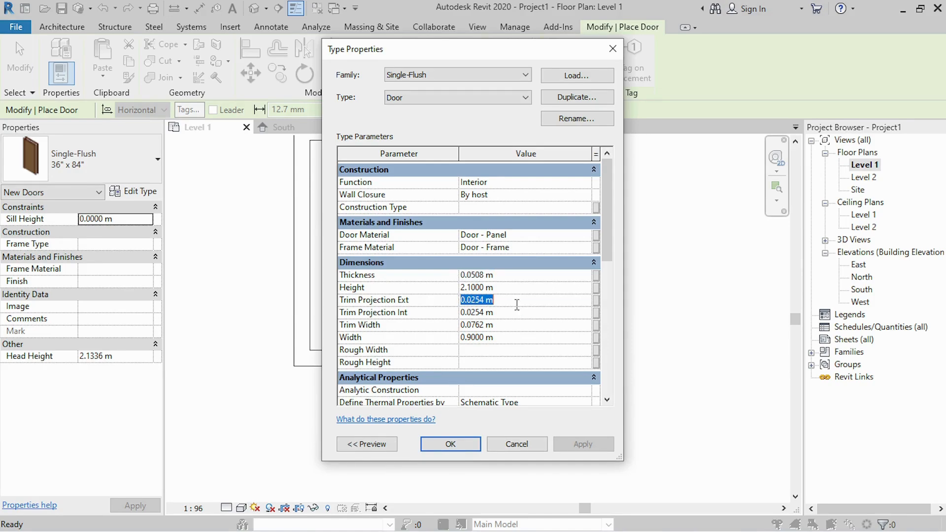
left_click(514, 312)
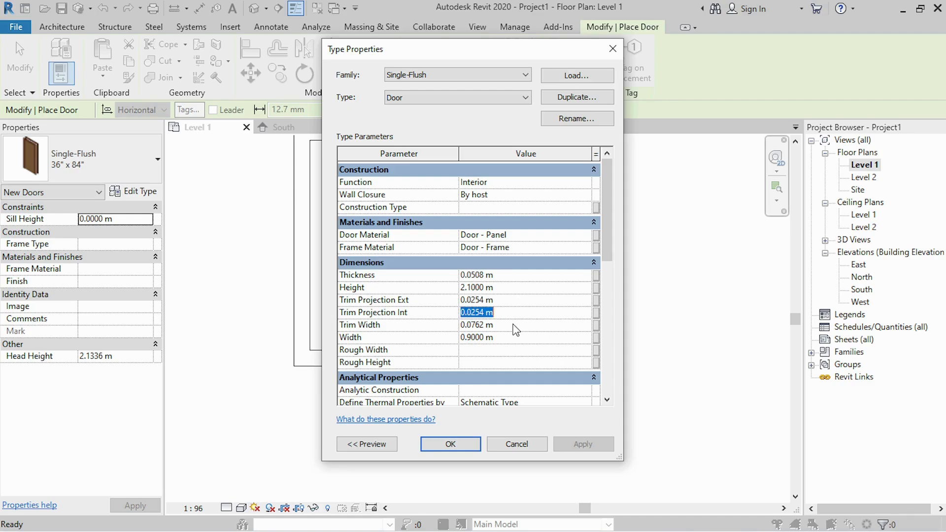
left_click(451, 444)
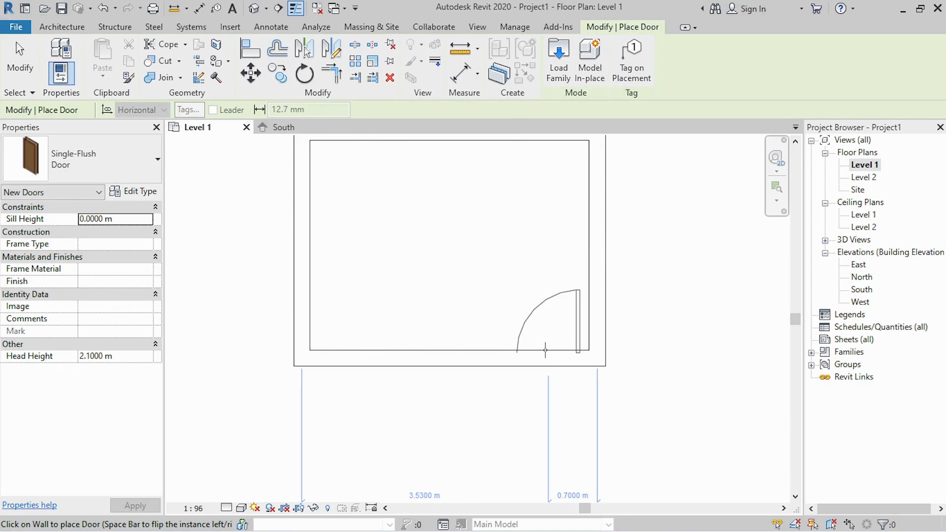
Place the door in the lower wall near the right corner, its center about 0.7 m from the right wall's centerline
left_click(545, 351)
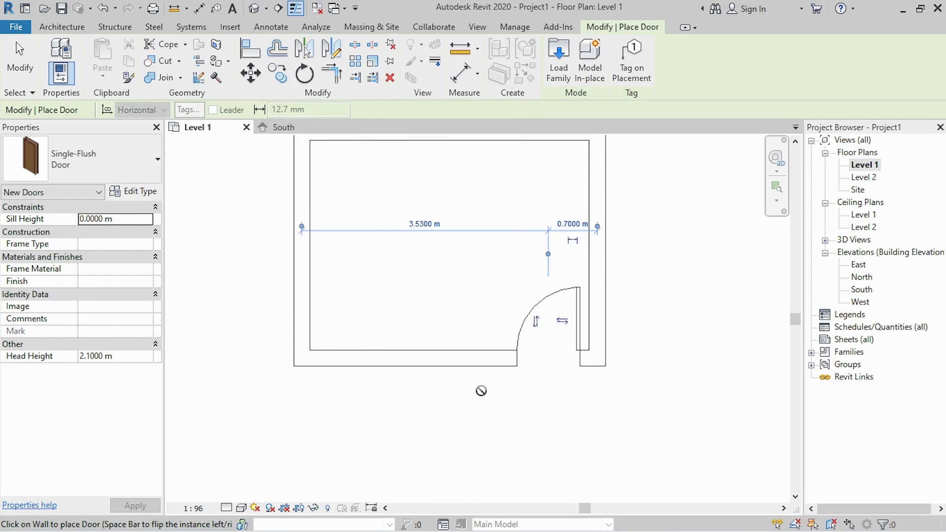
scroll(430, 411, "down", 1)
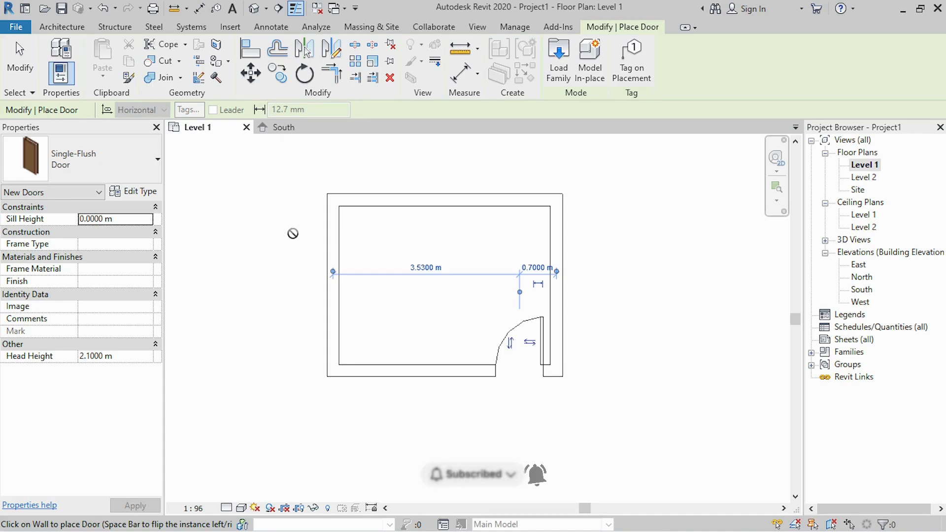
key("Escape")
key("Escape")
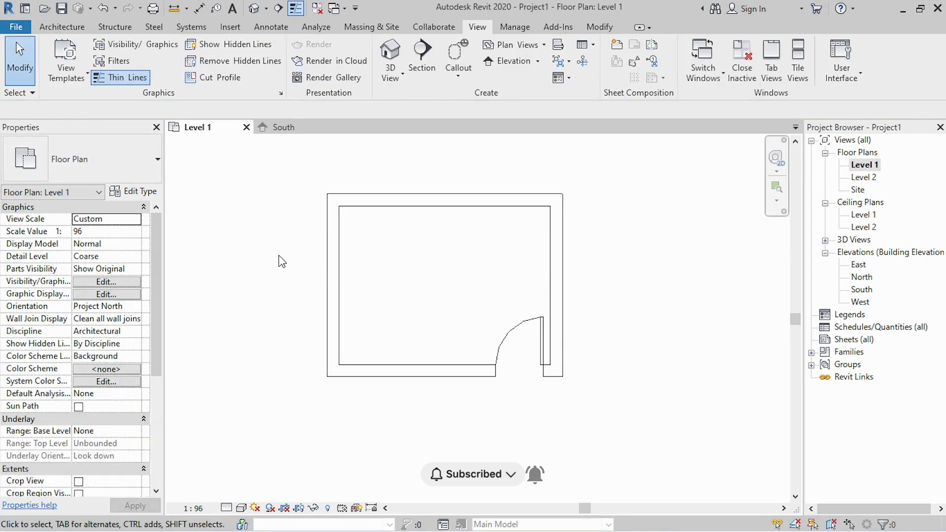
Start placing a window and duplicate the Fixed 36" x 48" type under the name "Window"
key("w")
key("n")
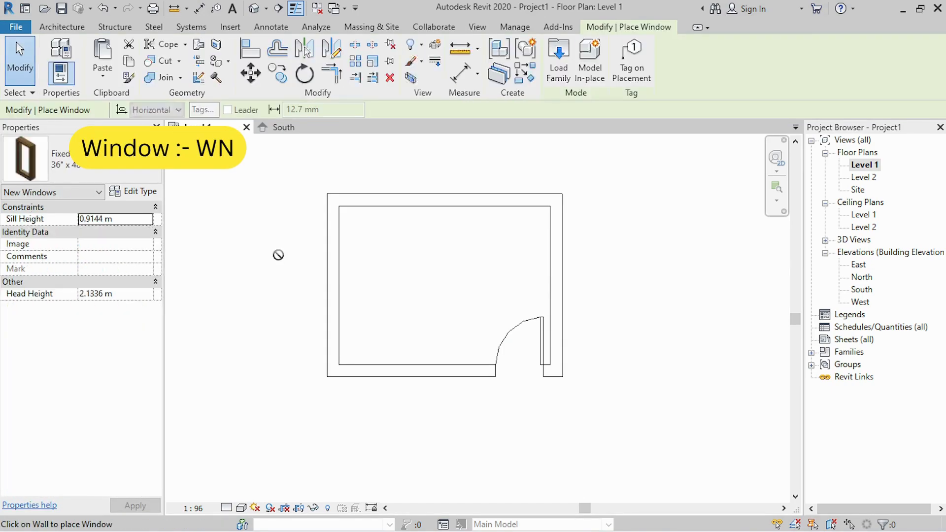
left_click(141, 195)
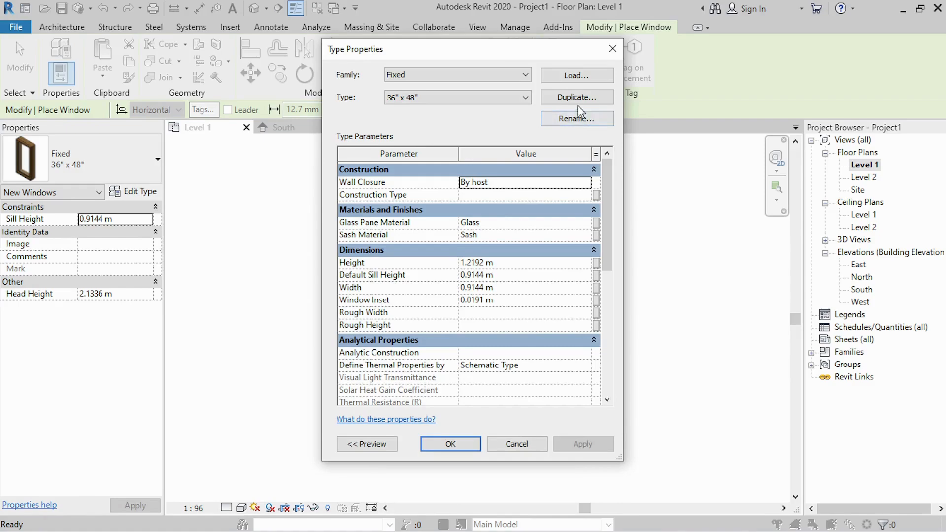
left_click(577, 99)
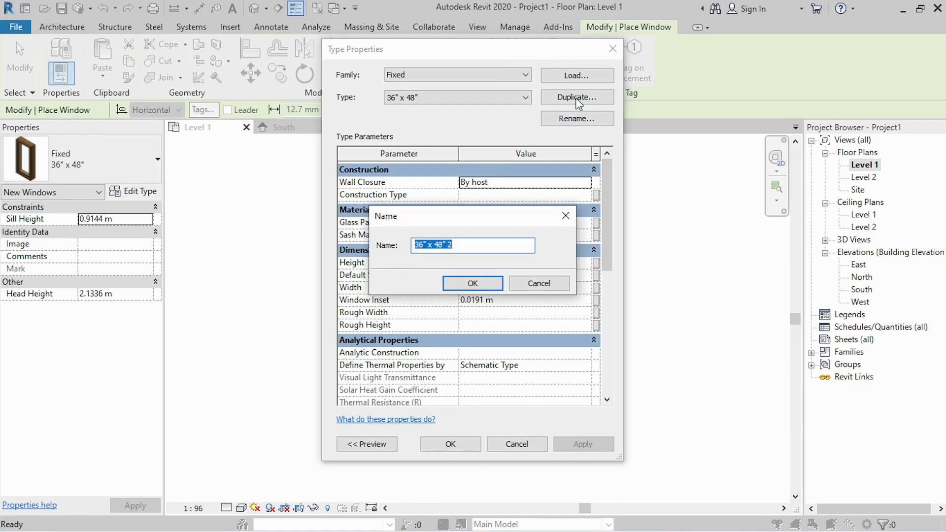
type("Window")
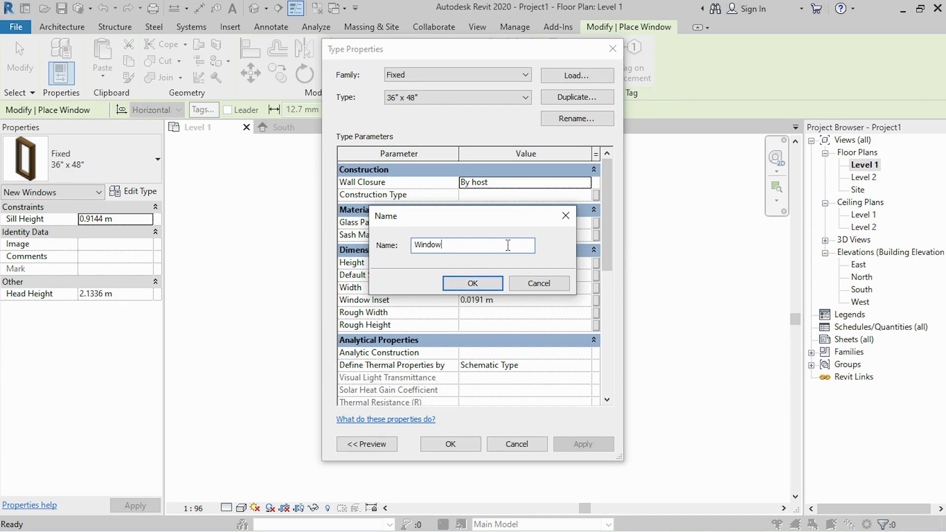
left_click(473, 283)
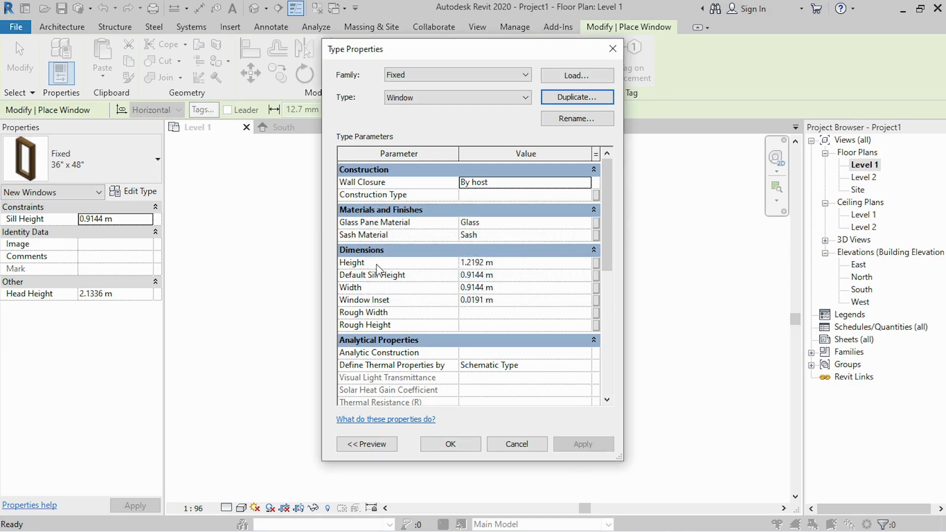
Set the new window type's height to 1.2 m, increase its width, and accept the type properties
left_click(522, 261)
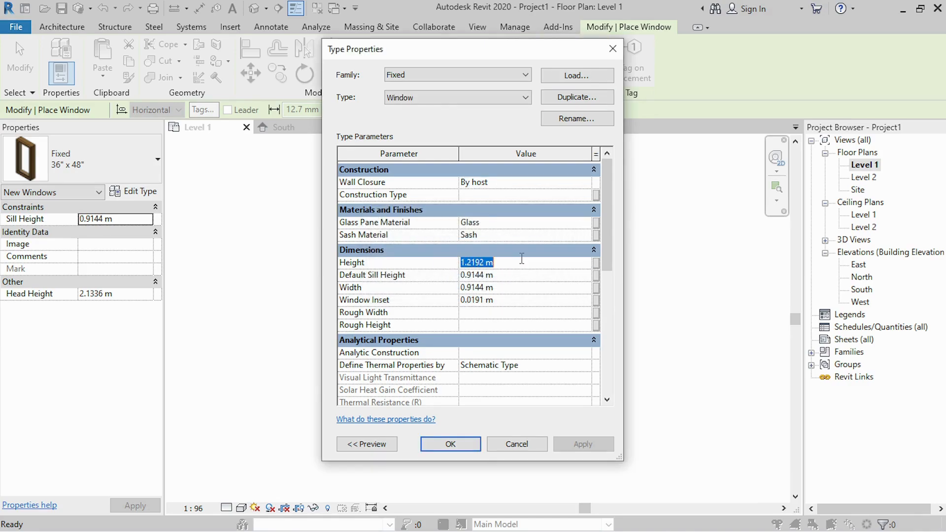
type("1.2")
left_click(514, 288)
type("1")
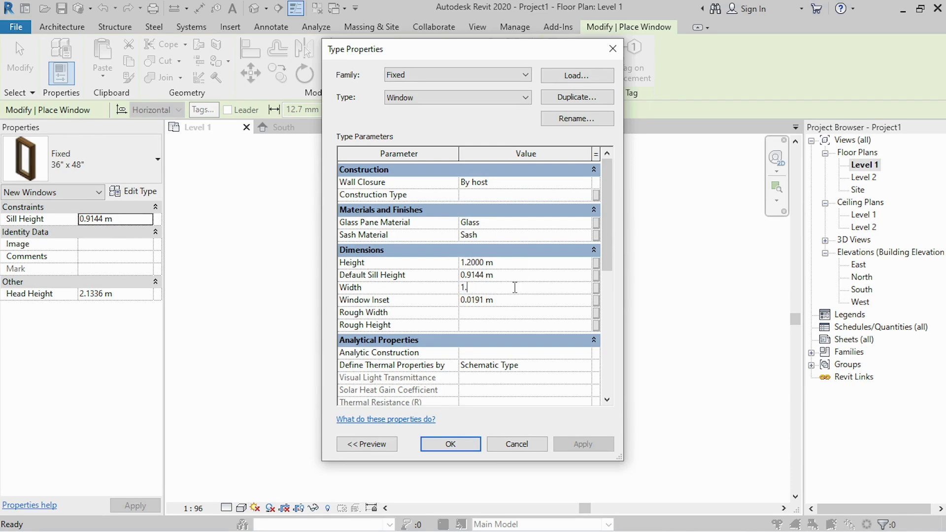
key("Return")
left_click(451, 445)
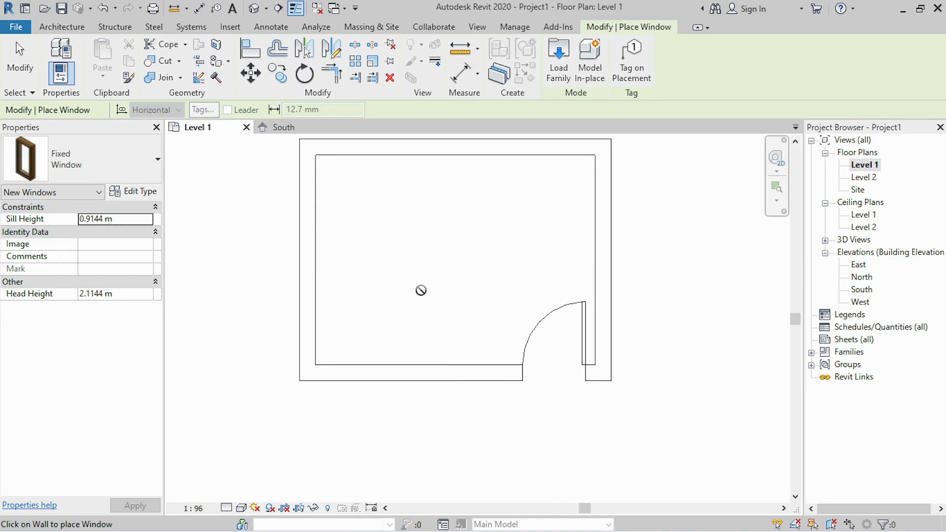
Place one window in the lower wall left of the door and another at the midpoint of the left wall
left_click(413, 367)
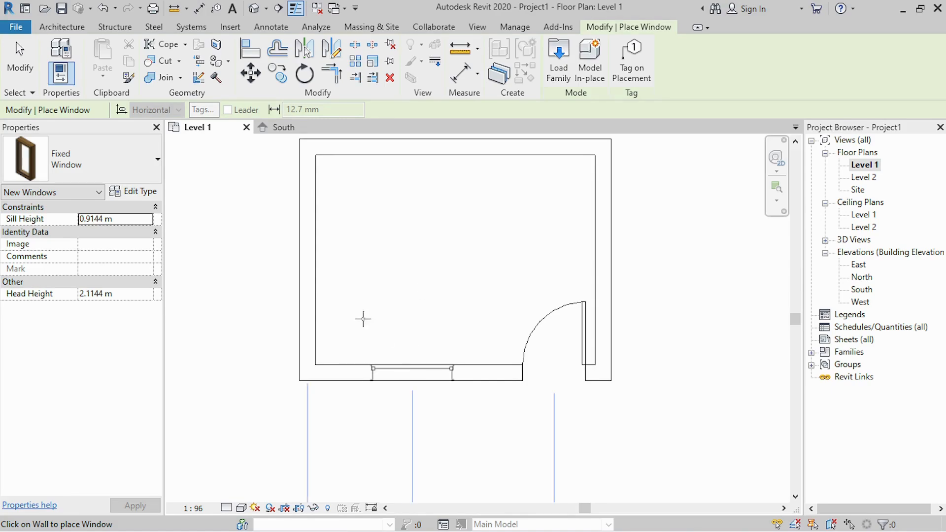
left_click(313, 259)
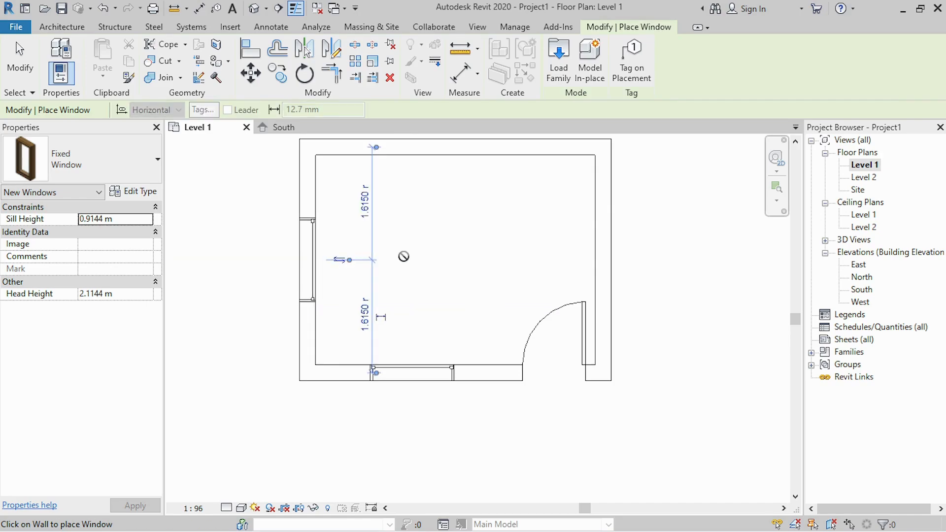
key("Escape")
key("Escape")
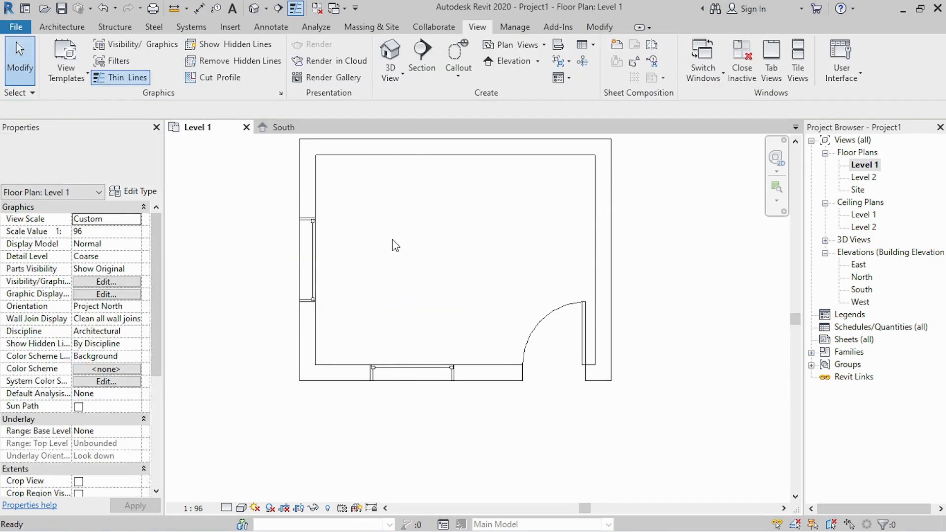
Open the default 3D view and bring the room with its door and windows up close
middle_click_drag(427, 253, 424, 288)
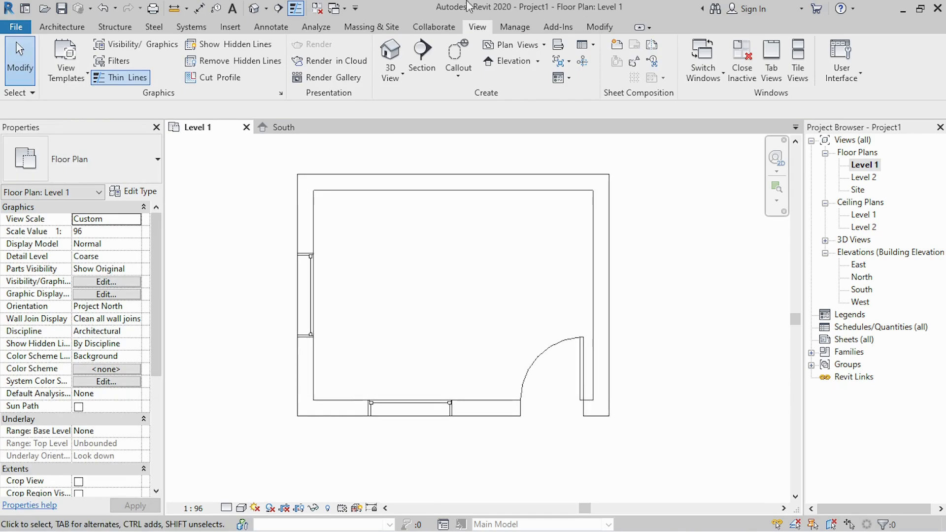
left_click(389, 50)
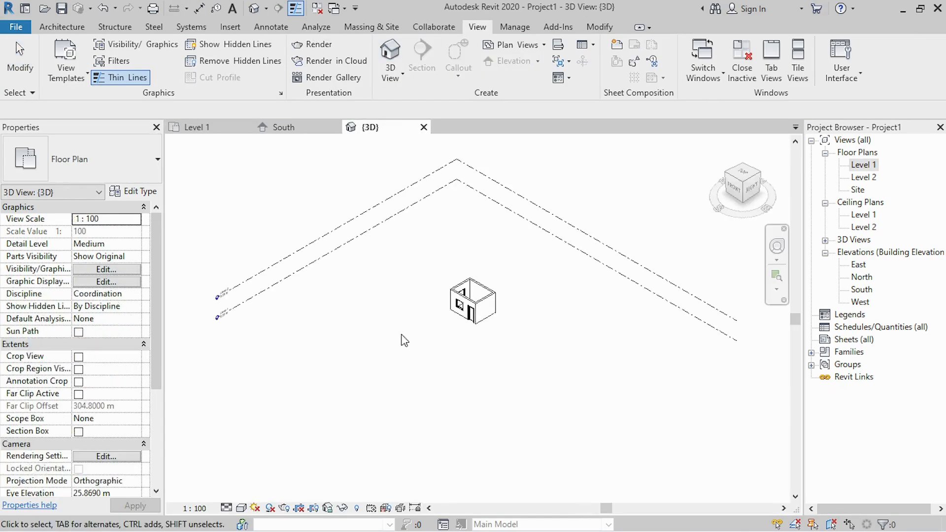
scroll(487, 303, "up", 8)
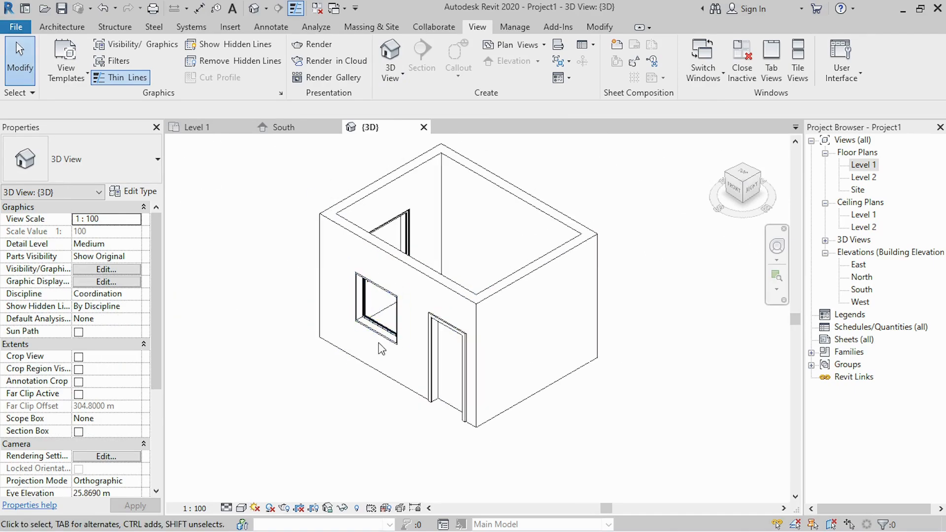
scroll(286, 371, "down", 1)
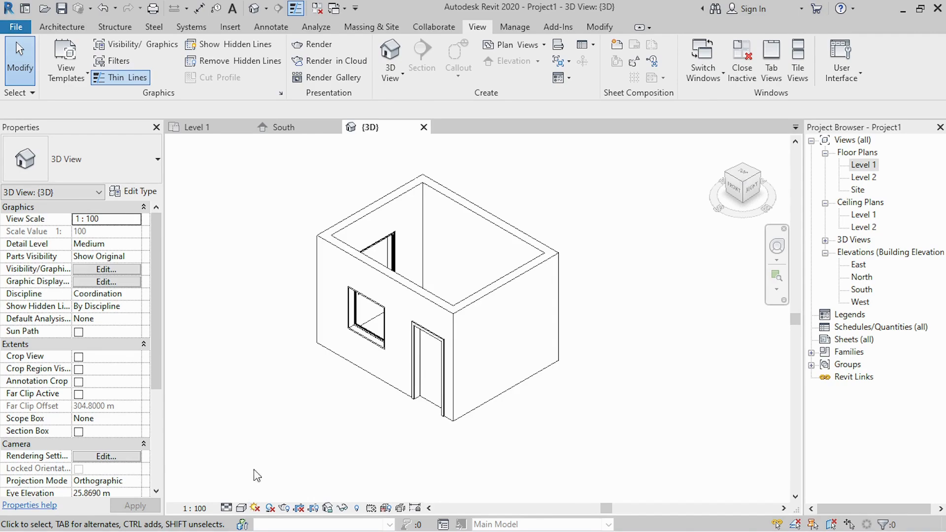
Try the Shaded visual style on the 3D view and set it to Realistic
left_click(242, 508)
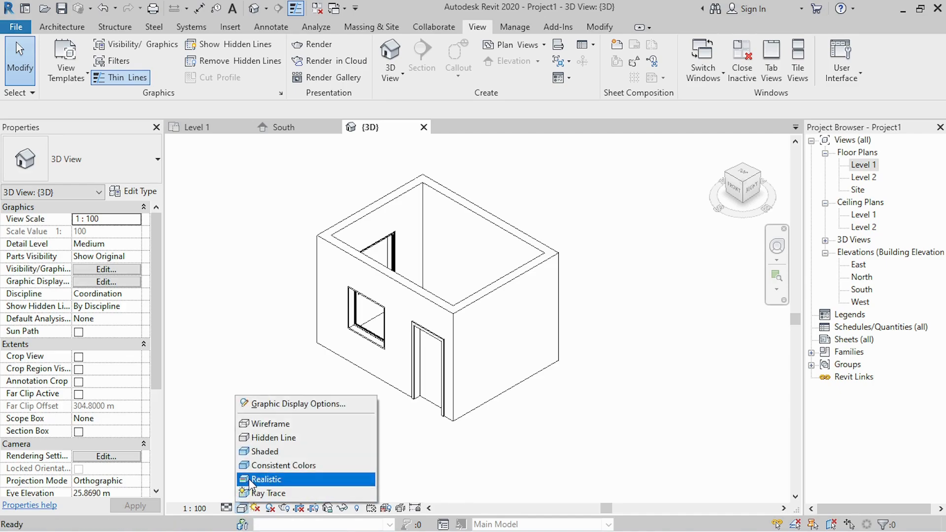
left_click(261, 451)
scroll(362, 294, "up", 3)
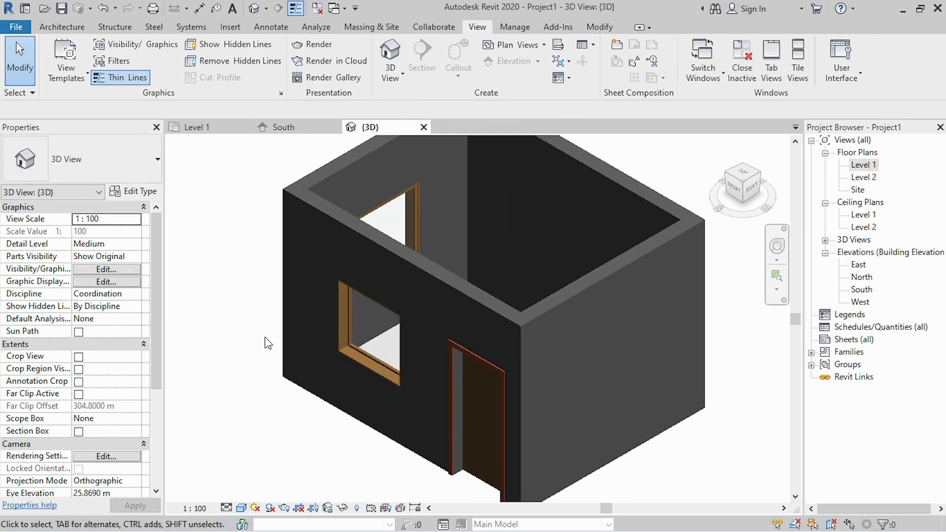
left_click(240, 511)
left_click(260, 480)
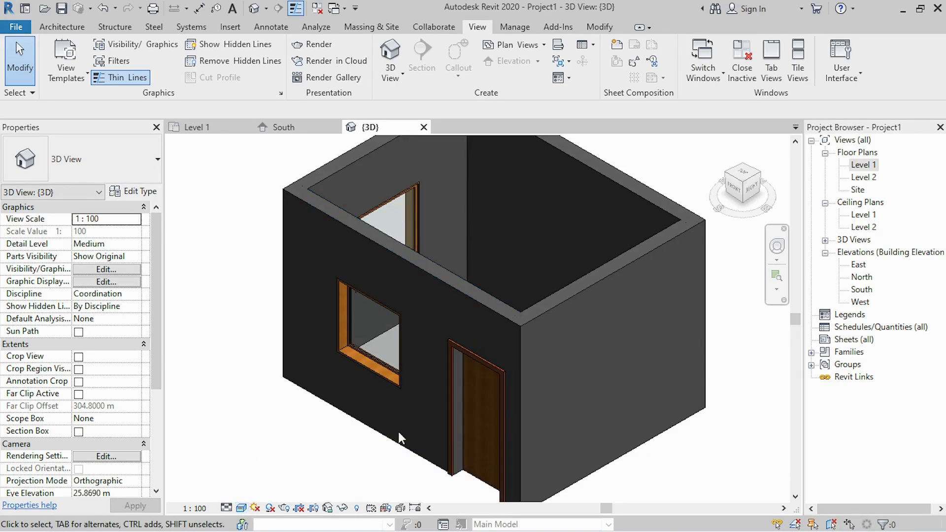
Examine the room's windows, door and walls in the 3D view from several angles and distances
scroll(493, 421, "up", 3)
scroll(438, 395, "down", 1)
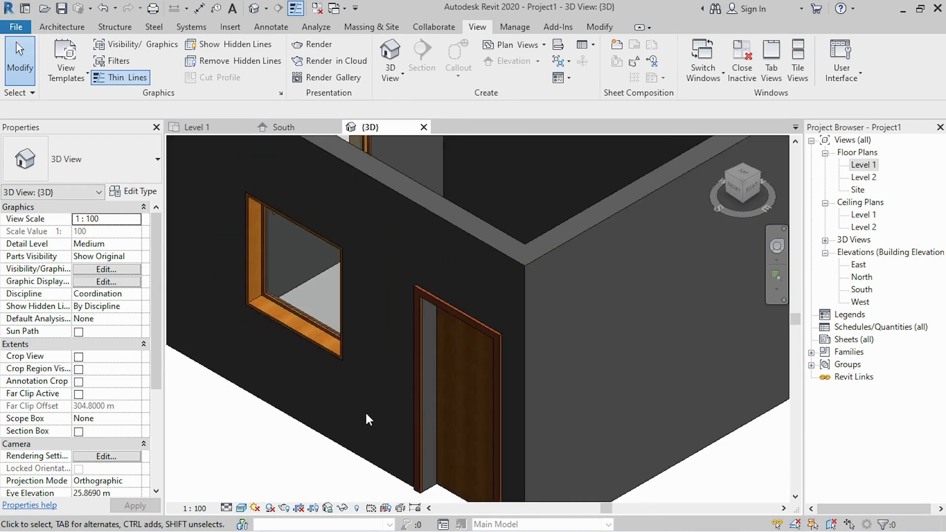
middle_click_drag(365, 411, 623, 344, "shift")
scroll(315, 421, "down", 3)
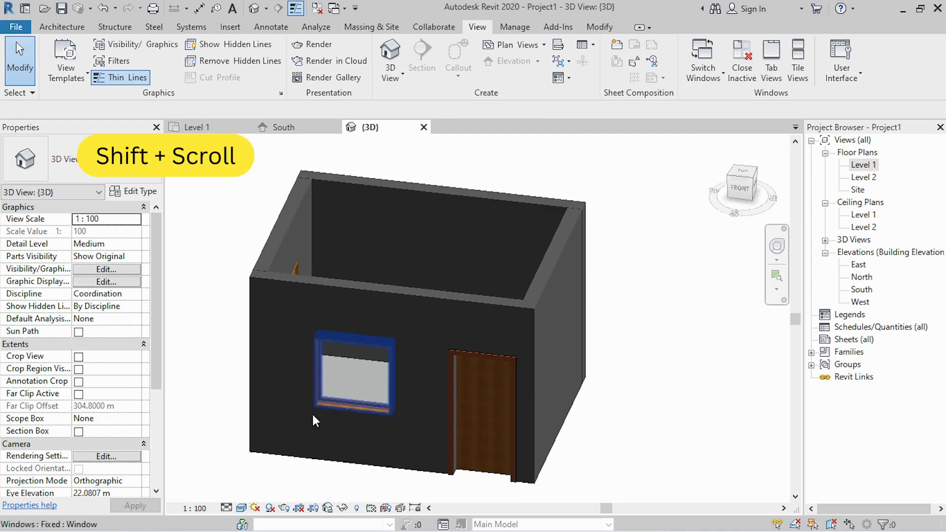
middle_click_drag(315, 422, 356, 425, "shift")
left_click(412, 297)
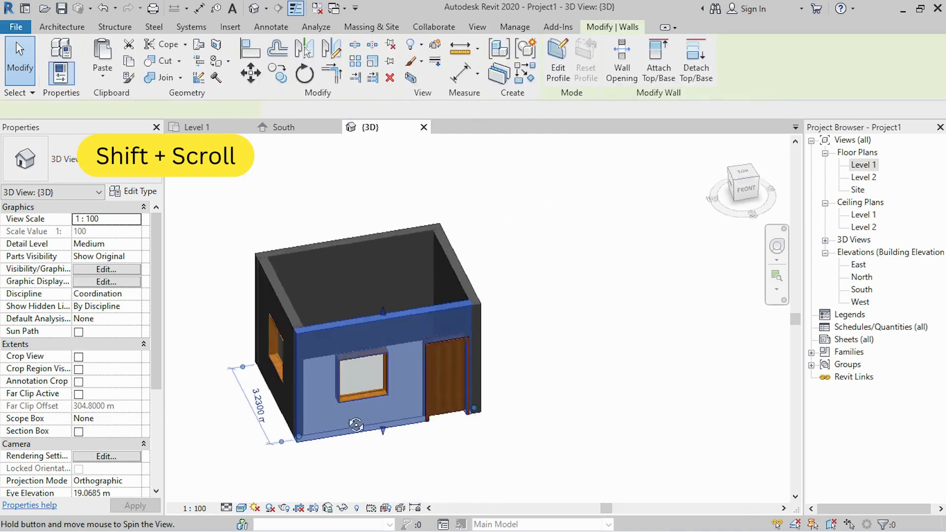
key("Escape")
scroll(476, 389, "up", 5)
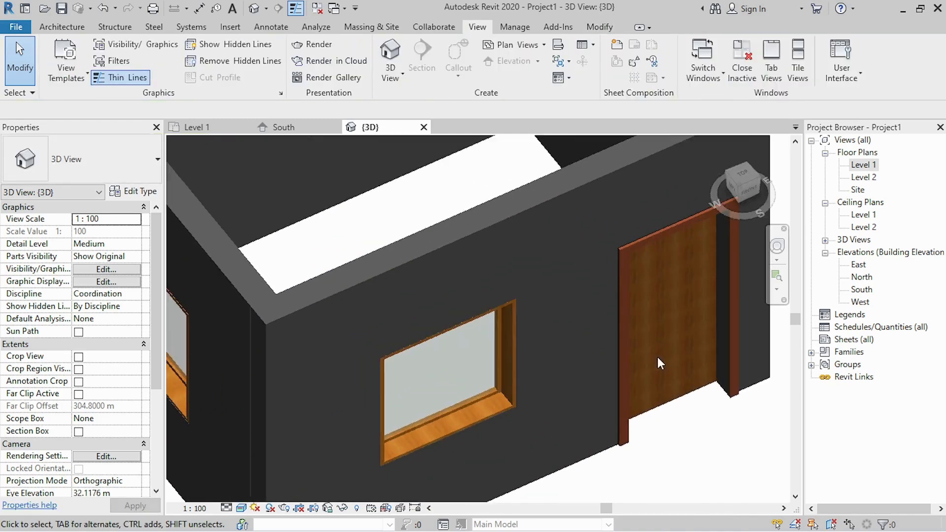
scroll(658, 357, "down", 5)
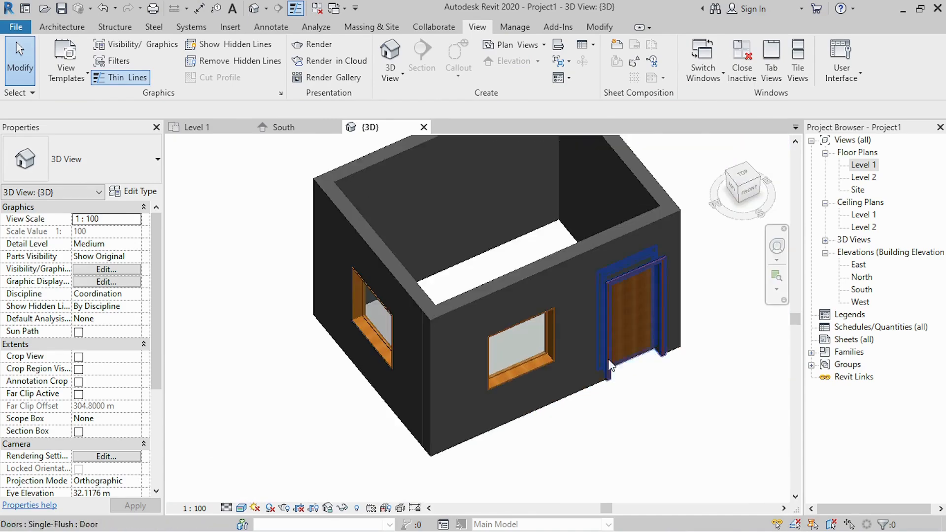
middle_click_drag(611, 365, 257, 332, "shift")
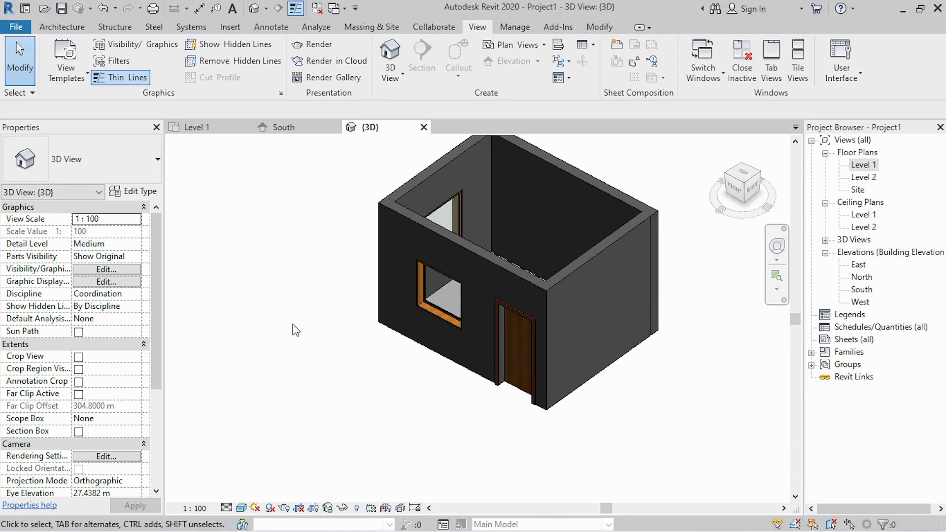
Start a floor in the Level 1 plan and duplicate the Generic - 12" floor type as "Floor"
left_click(207, 128)
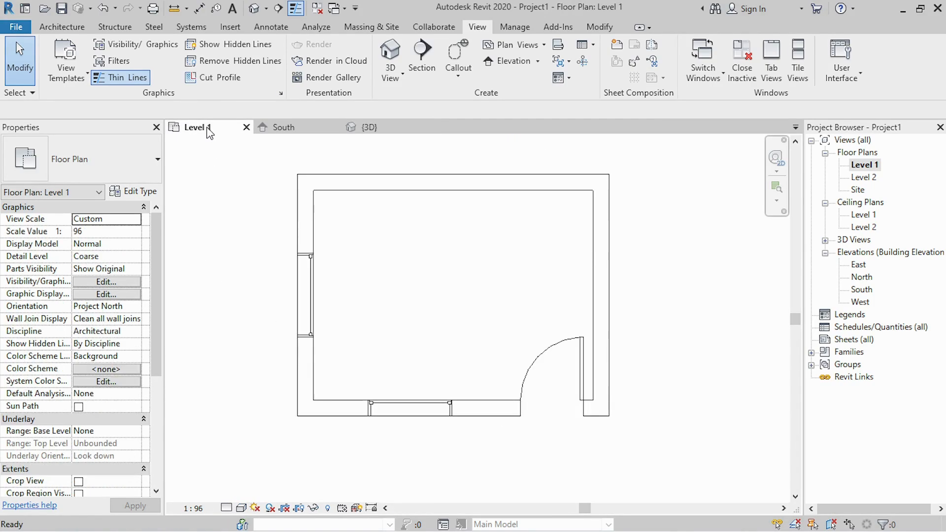
left_click(51, 29)
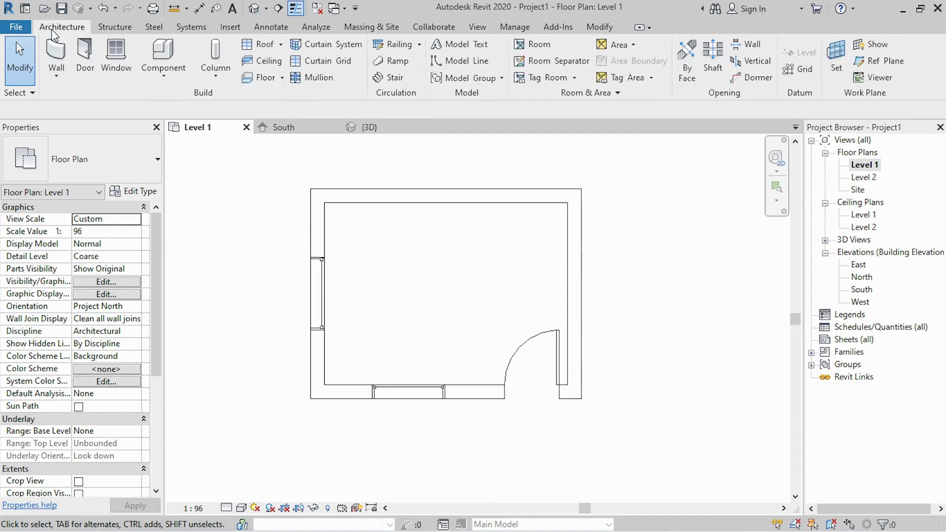
left_click(258, 79)
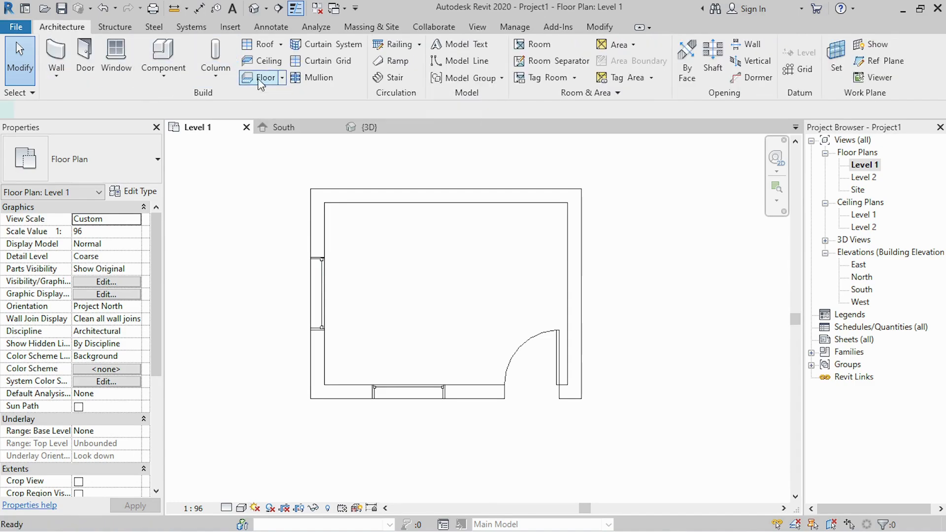
left_click(145, 193)
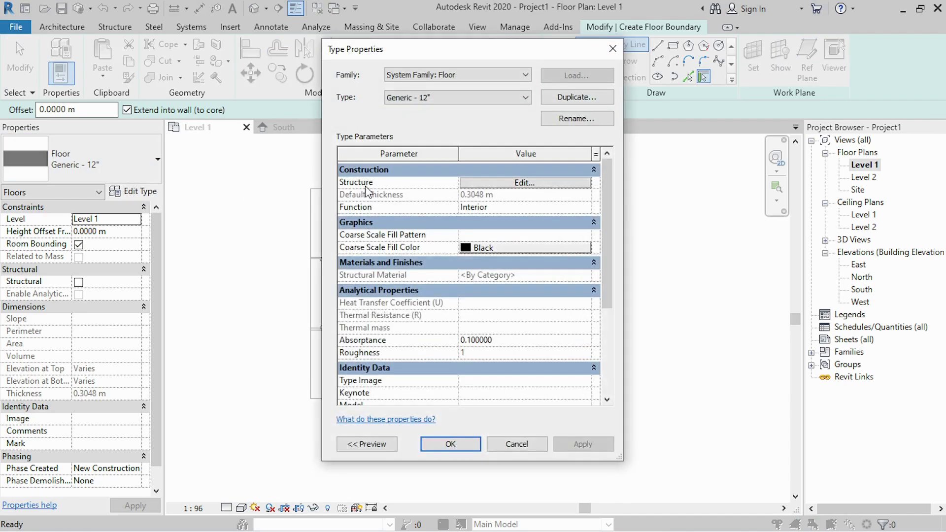
left_click(590, 96)
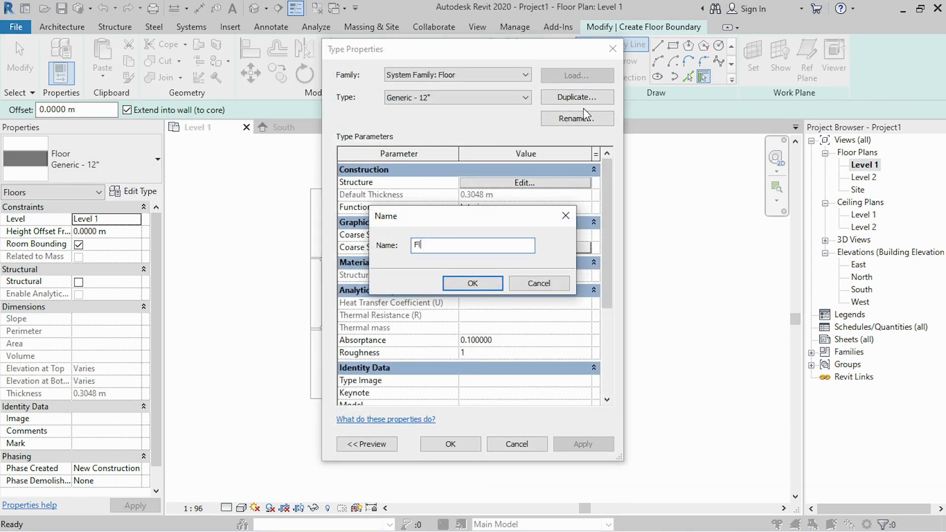
type("Floor")
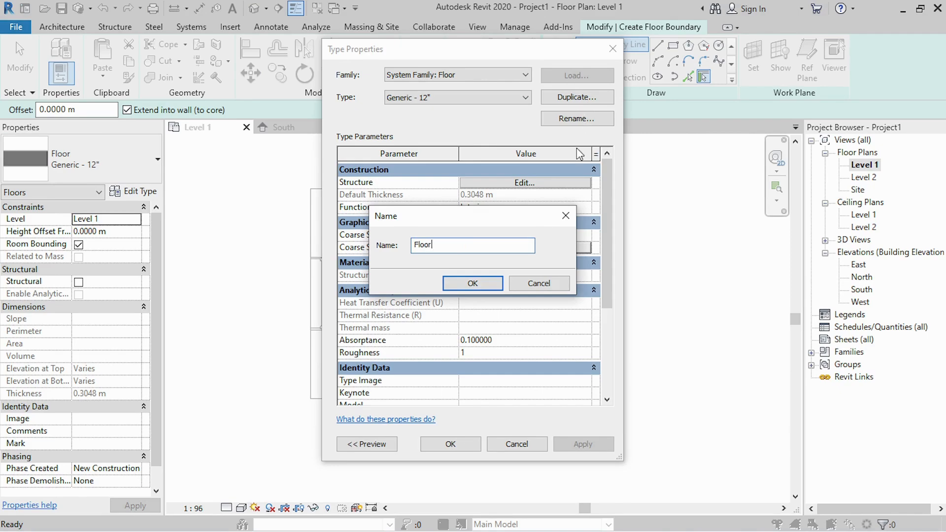
left_click(479, 288)
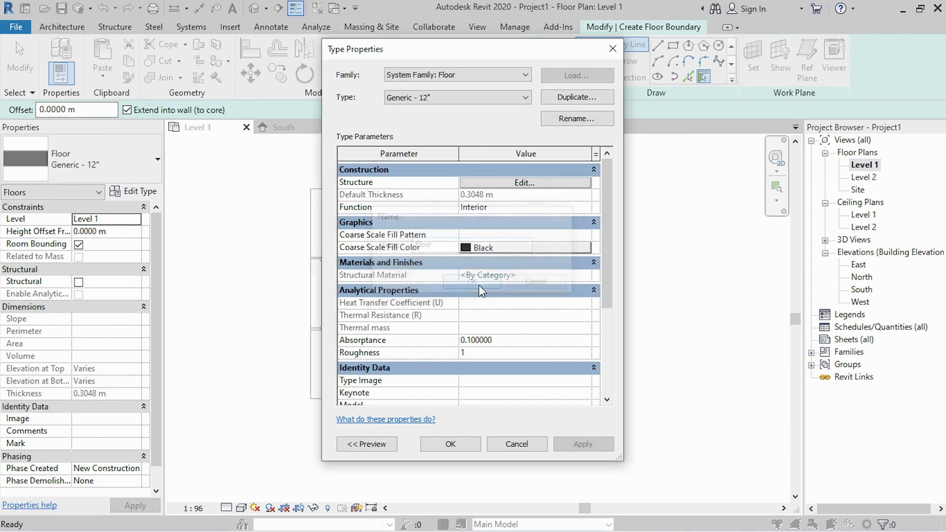
Set the structure layer thickness of the Floor type to 0.3 m and accept the type properties
left_click(513, 184)
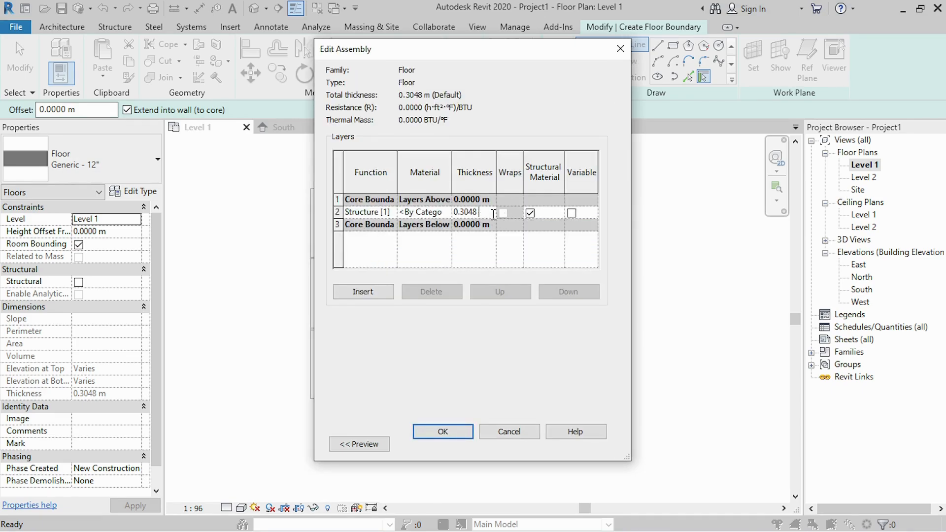
left_click(494, 217)
type("0.3")
key("Tab")
left_click(443, 432)
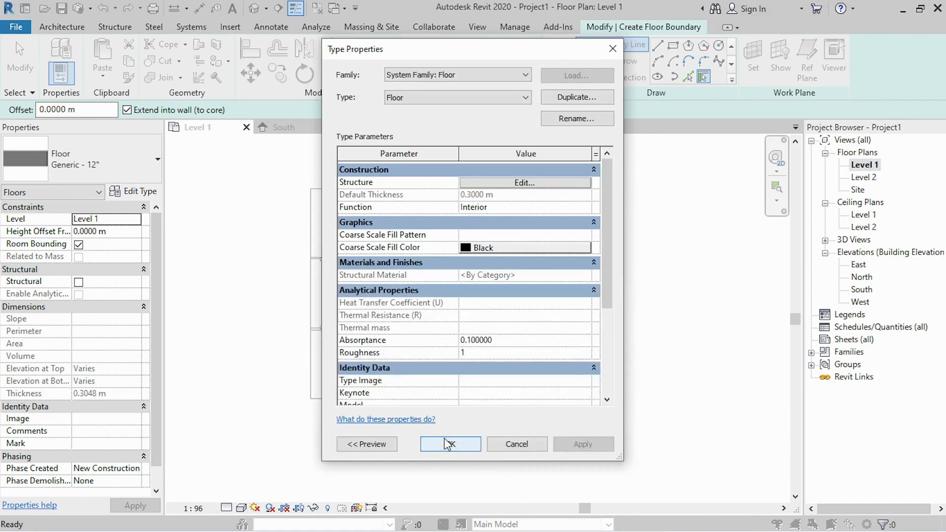
left_click(447, 442)
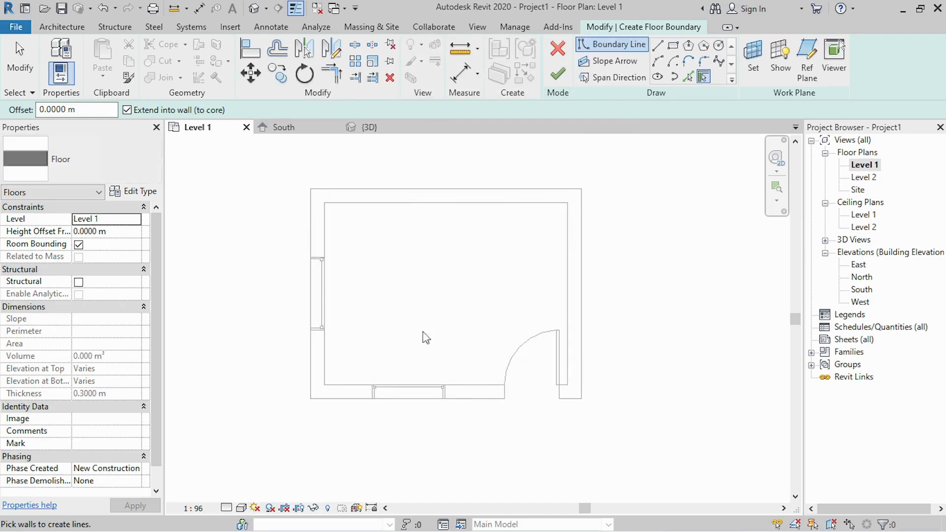
Draw the floor boundary as a closed line loop through the four outer wall corners and finish the floor
left_click(657, 46)
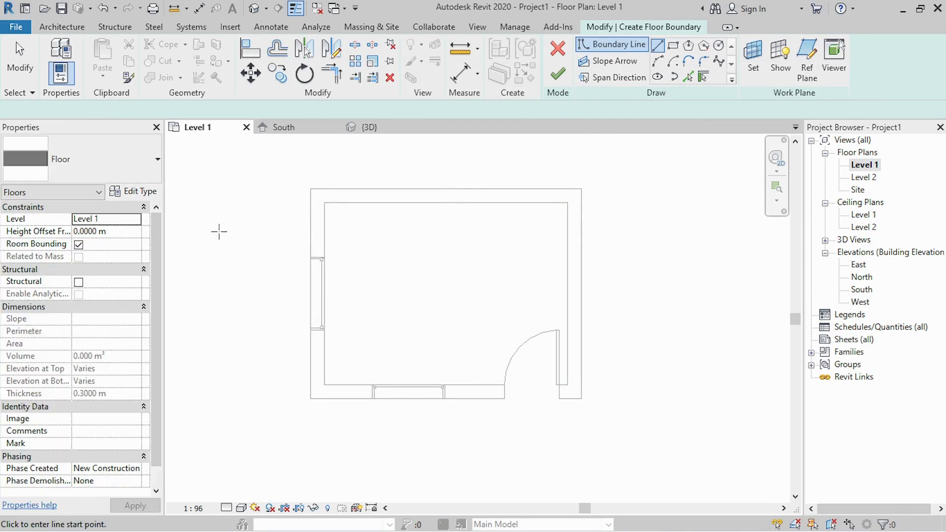
left_click(310, 189)
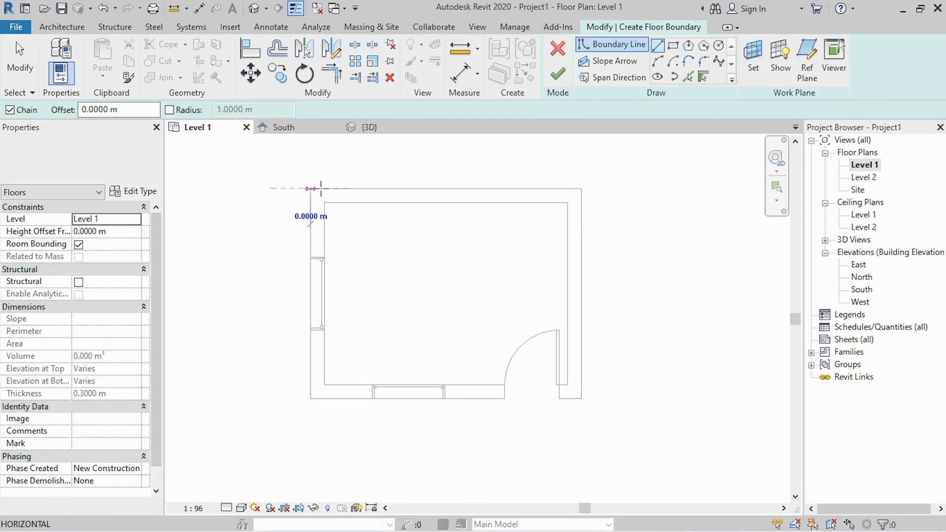
left_click(582, 189)
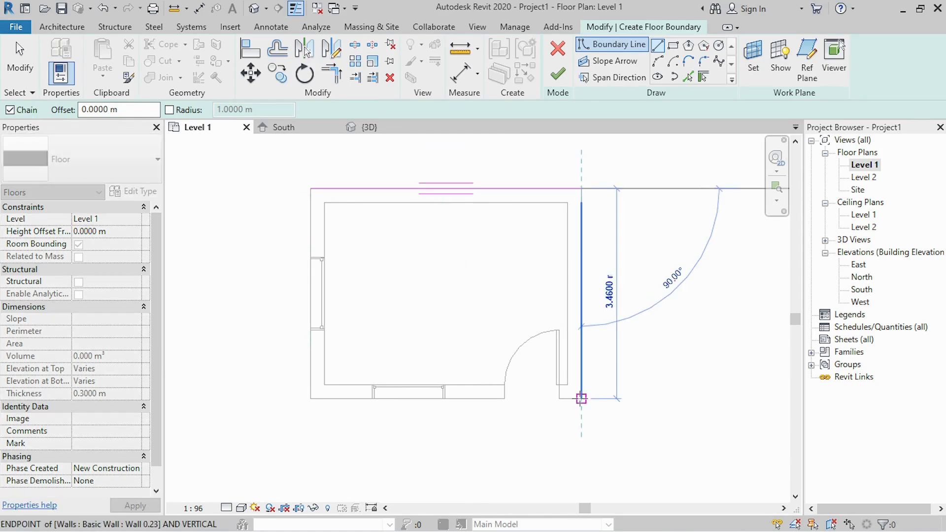
left_click(582, 399)
left_click(311, 398)
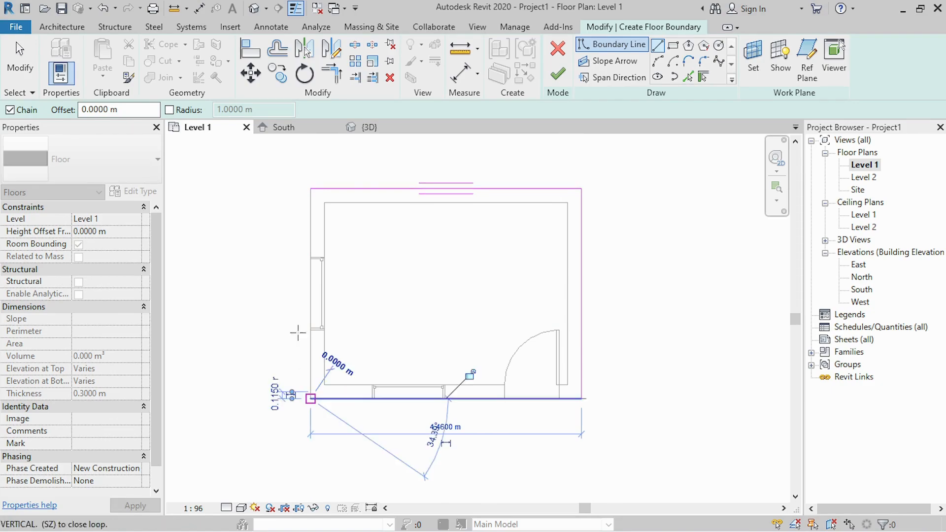
left_click(311, 189)
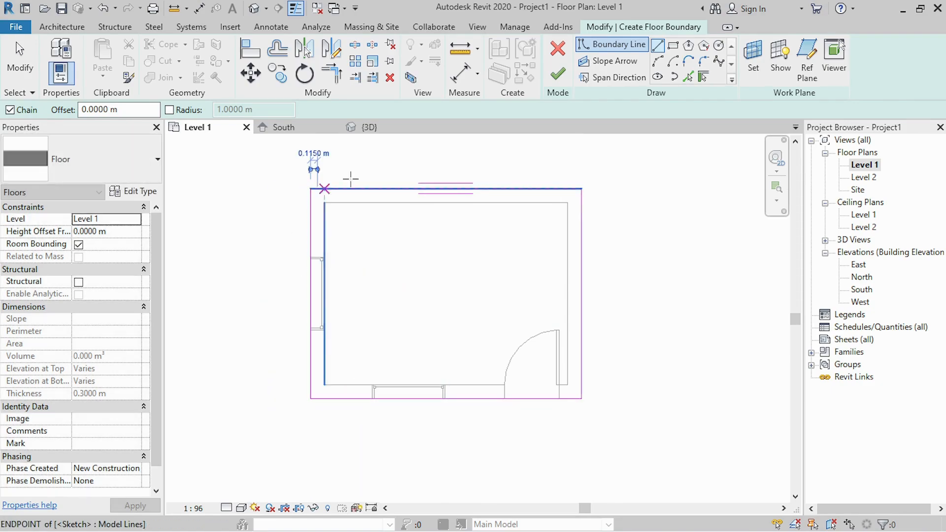
left_click(559, 79)
left_click(298, 191)
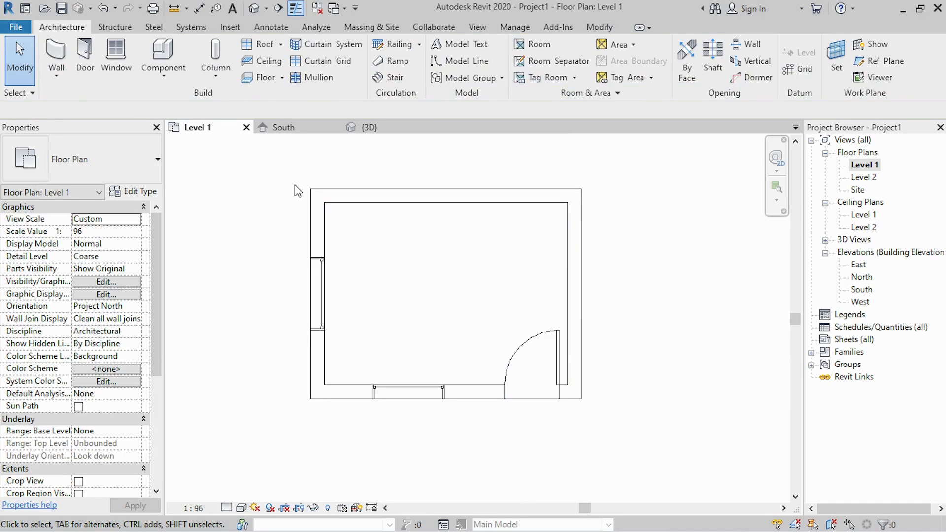
Examine the new floor slab beneath the walls and door in the 3D view
left_click(389, 129)
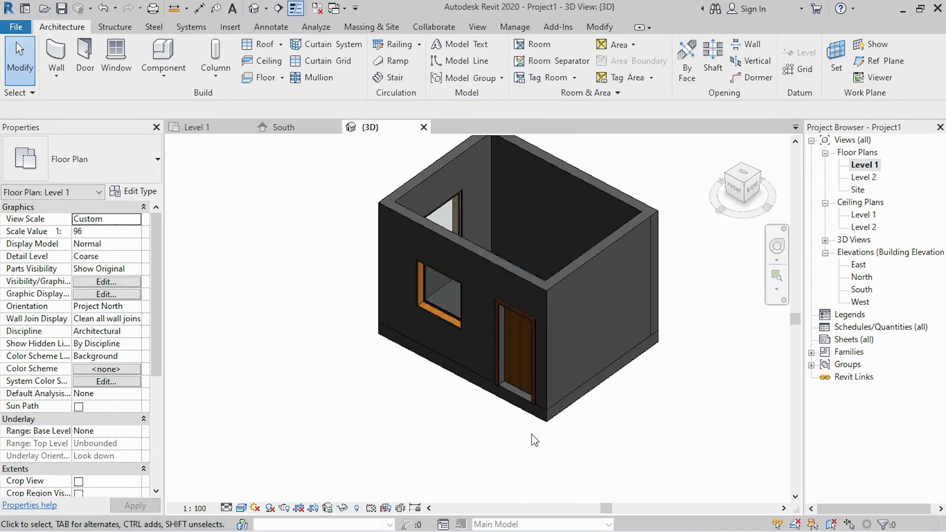
scroll(539, 401, "up", 5)
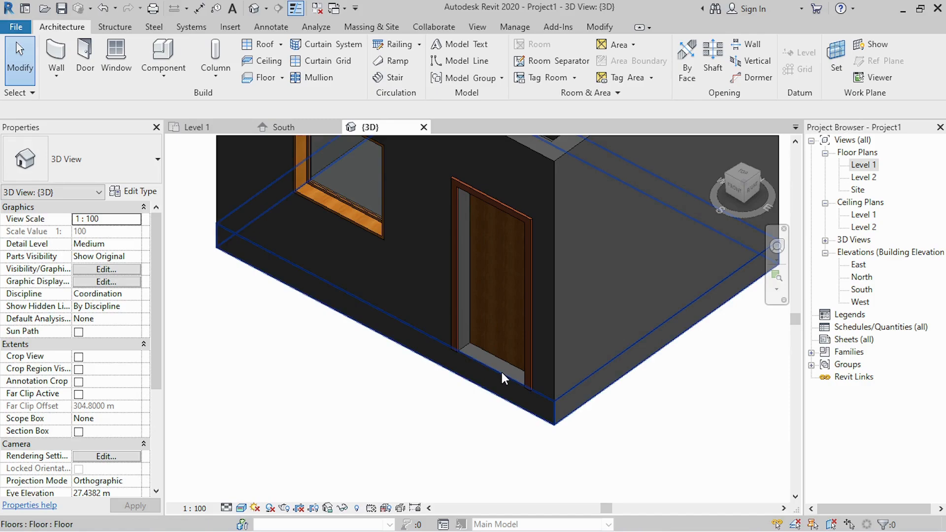
scroll(424, 389, "down", 2)
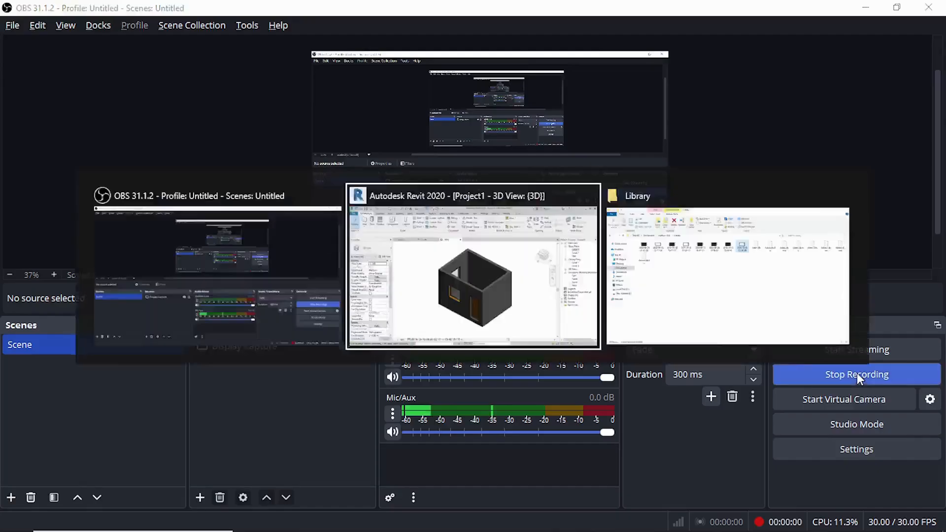
key("alt+Tab")
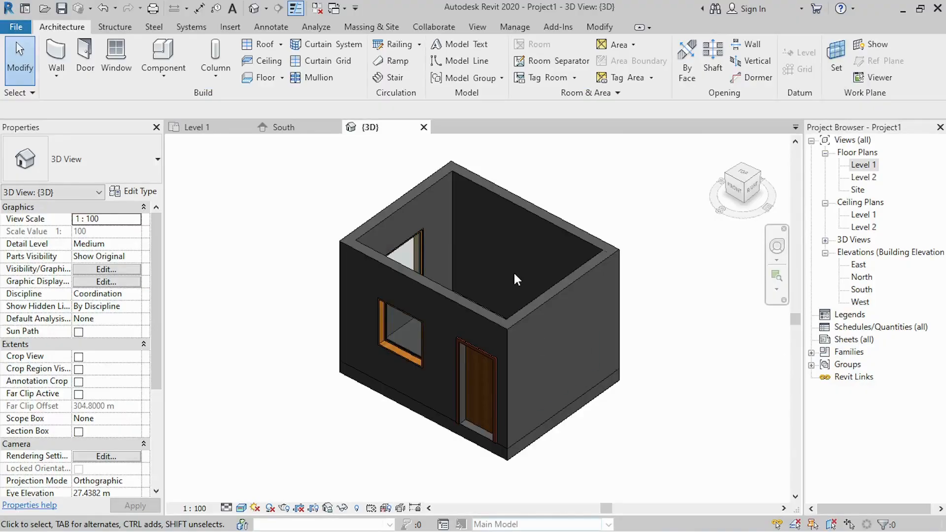
scroll(531, 224, "up", 3)
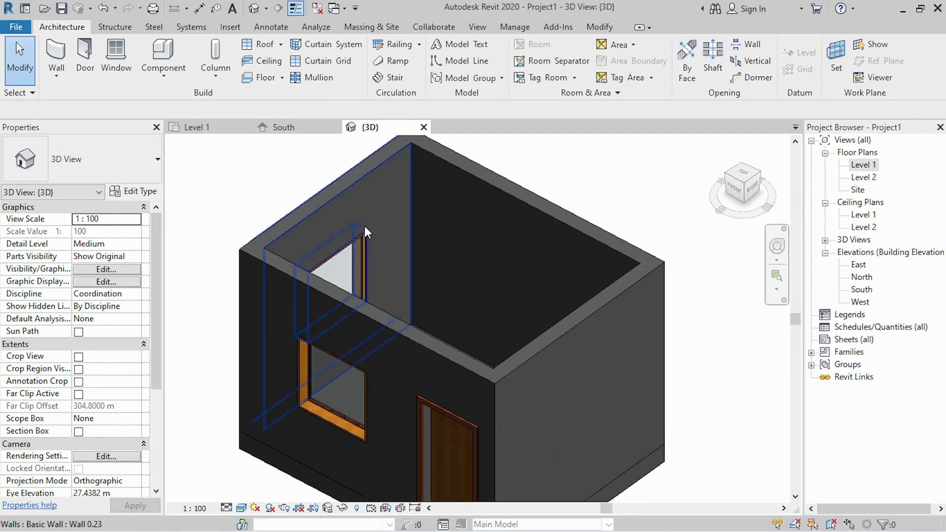
scroll(364, 224, "down", 2)
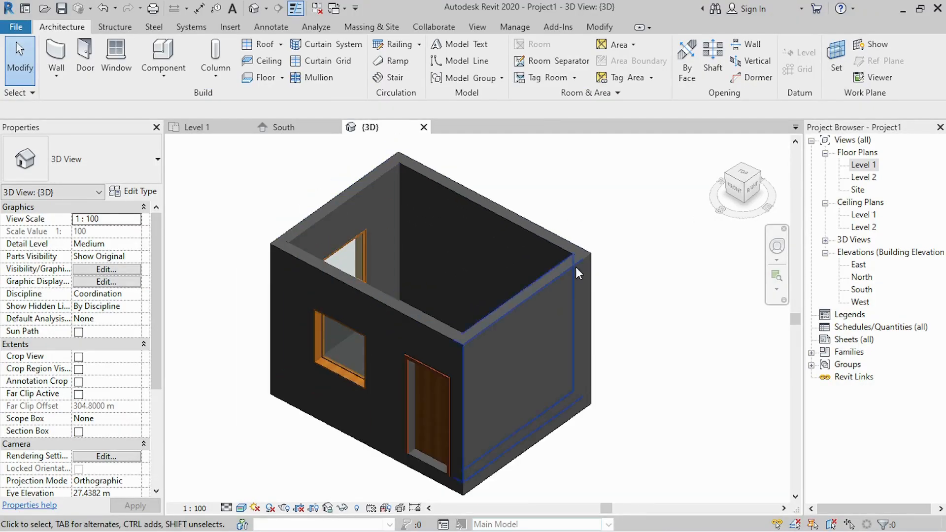
Open the South elevation and check the room's wall height against the Level 1 and Level 2 lines
left_click(306, 132)
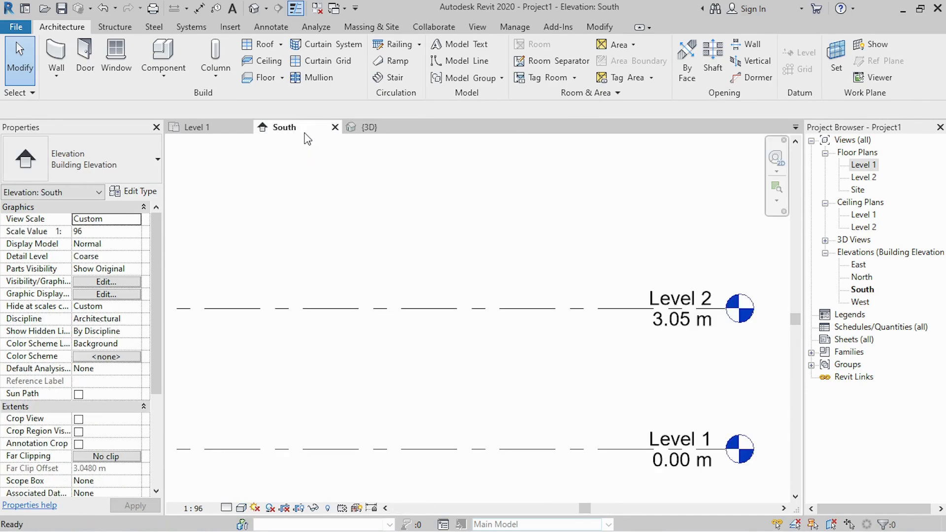
scroll(518, 345, "down", 3)
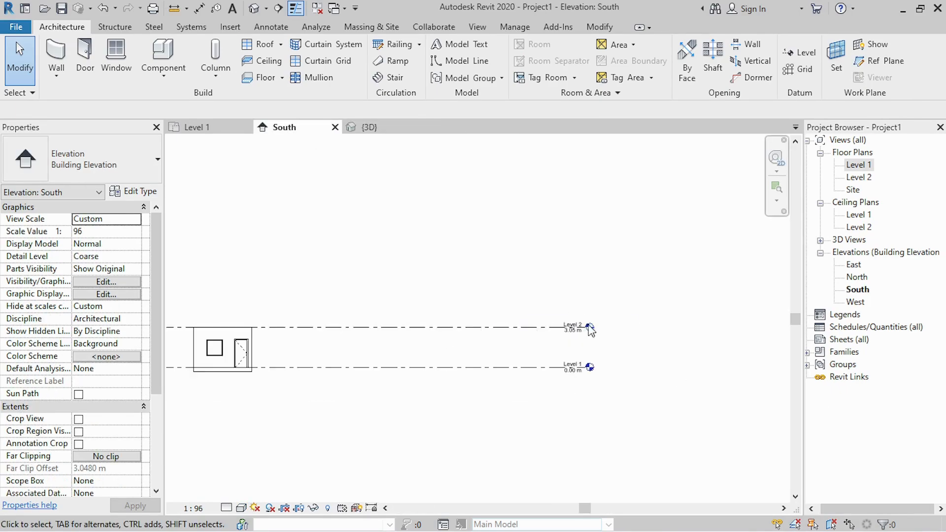
scroll(374, 344, "down", 2)
scroll(326, 340, "up", 4)
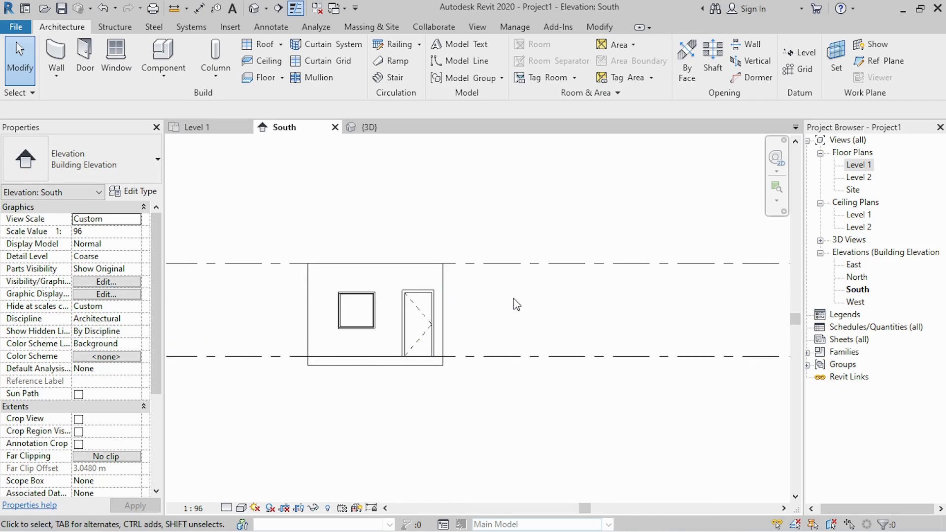
scroll(323, 345, "down", 1)
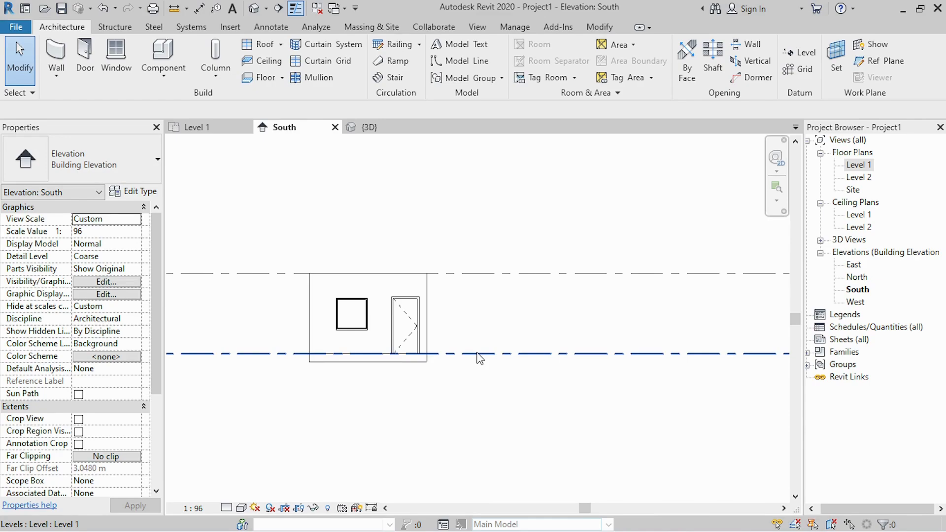
scroll(297, 416, "down", 2)
scroll(689, 345, "up", 1)
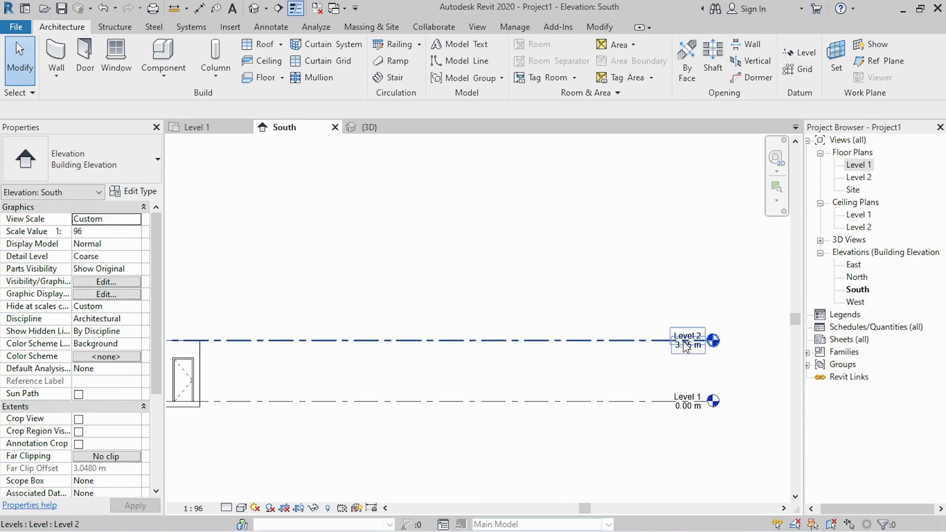
Start a footprint roof on the Level 2 floor plan and duplicate its Generic - 12" type as Slab 5"
double_click(857, 178)
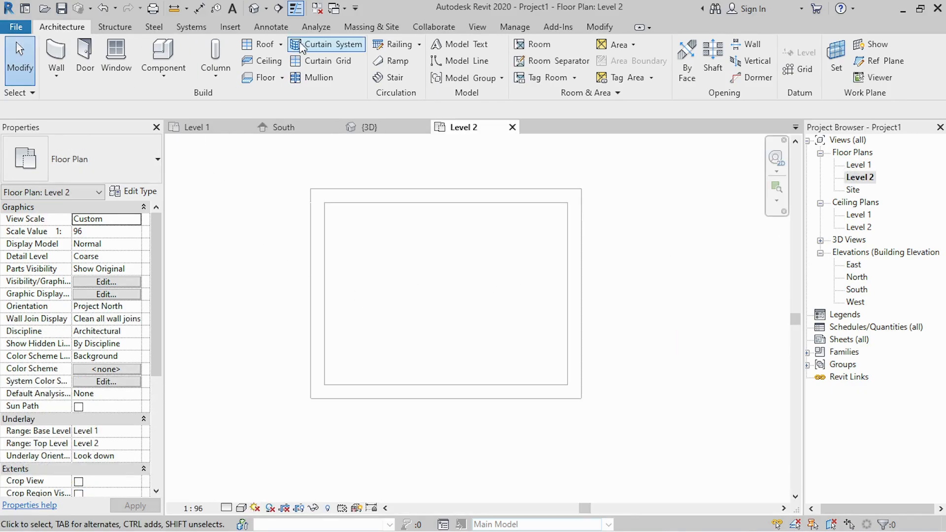
left_click(264, 45)
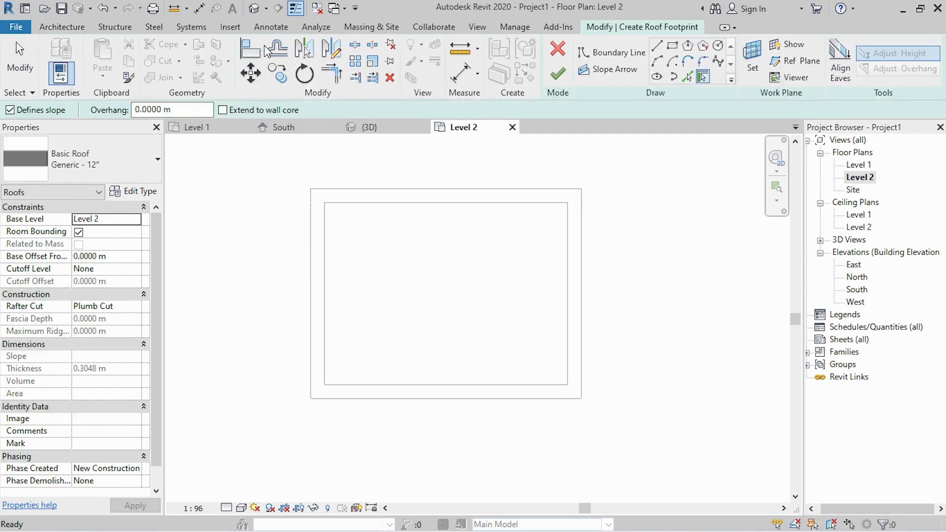
left_click(129, 193)
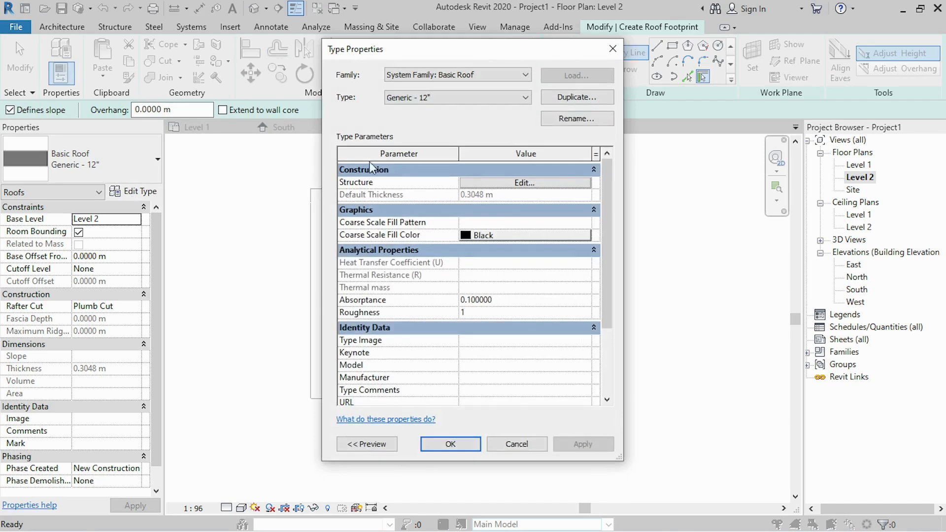
left_click(565, 99)
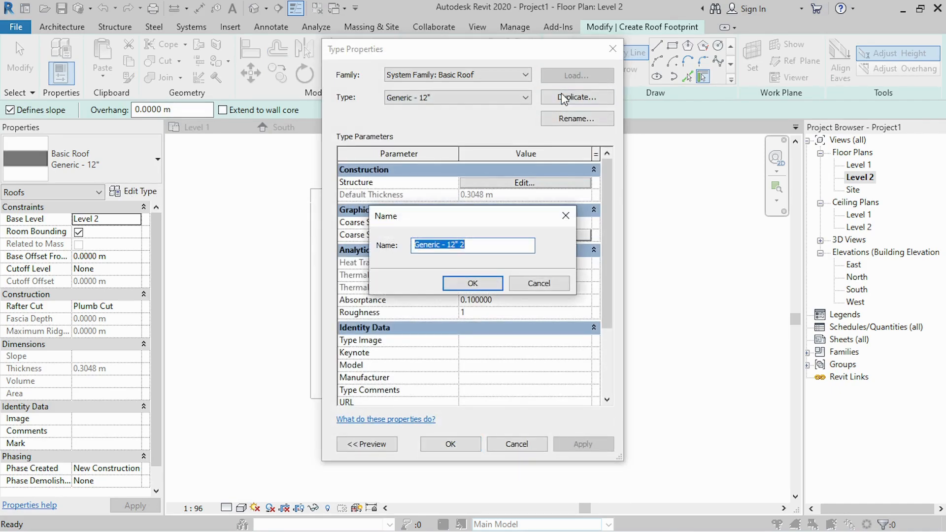
type("S")
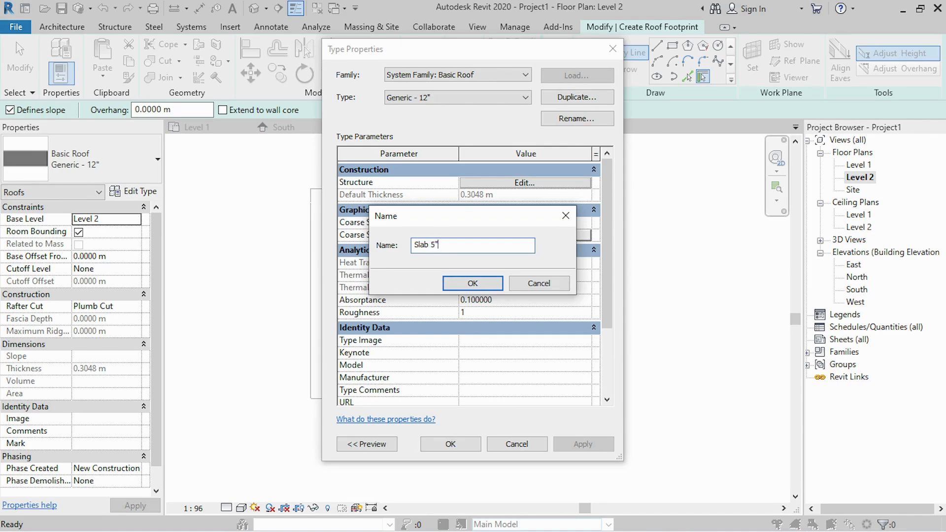
type("lab 5\"")
key("Return")
Set the roof type's structure layer thickness to 0.15 m, rename the type Slab 0.15 and accept its properties
left_click(534, 184)
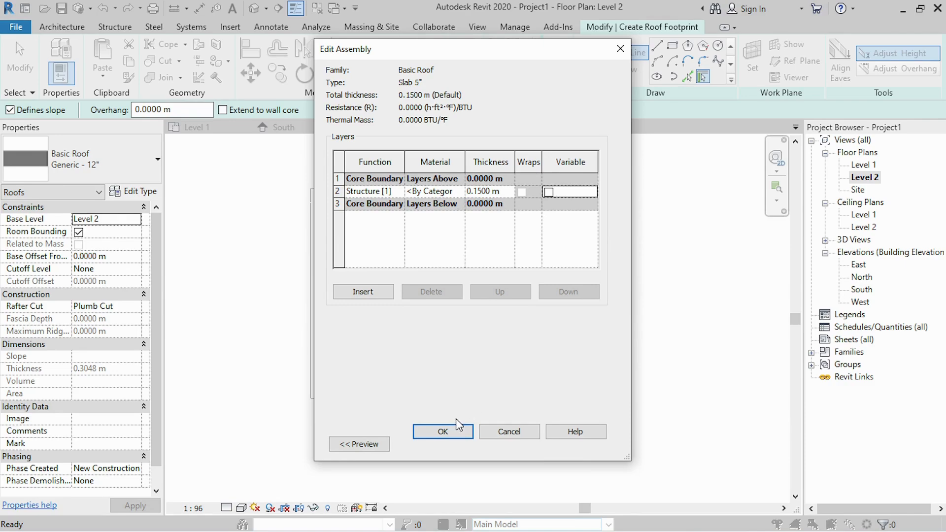
left_click(443, 432)
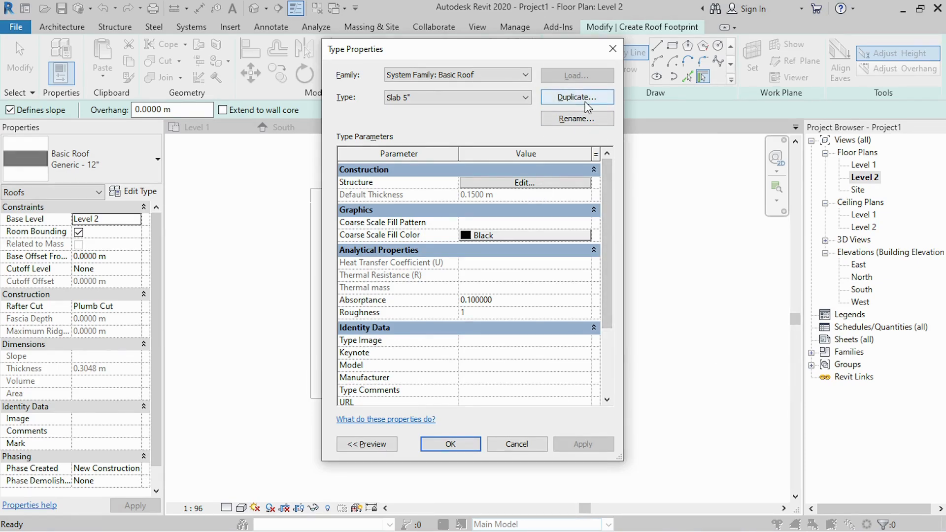
left_click(587, 119)
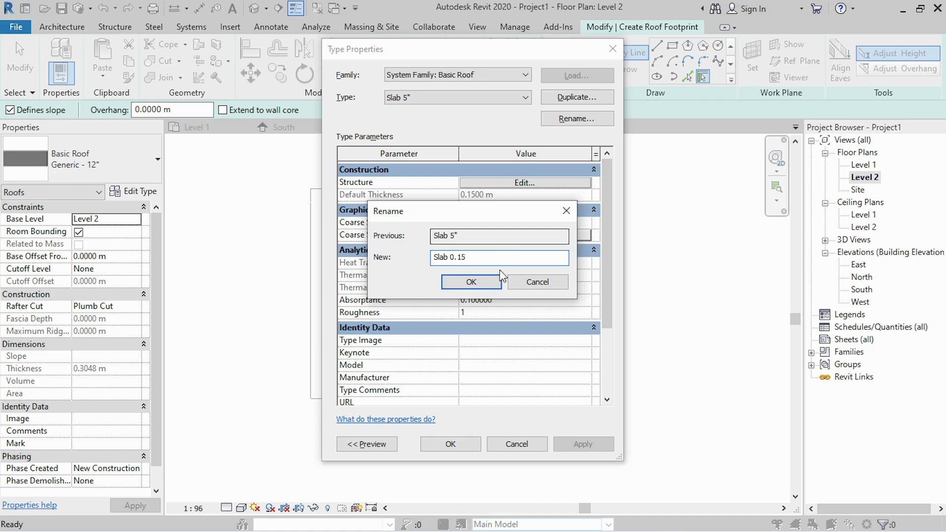
left_click(478, 282)
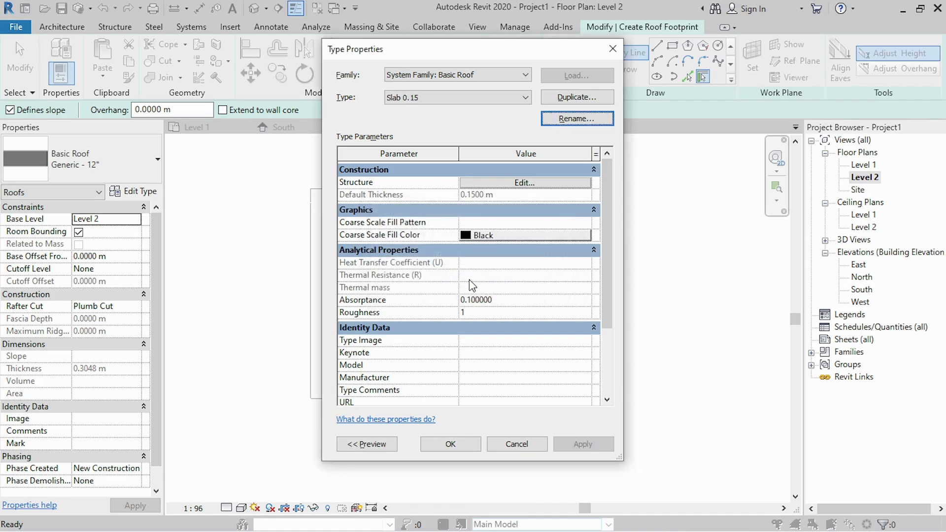
left_click(450, 444)
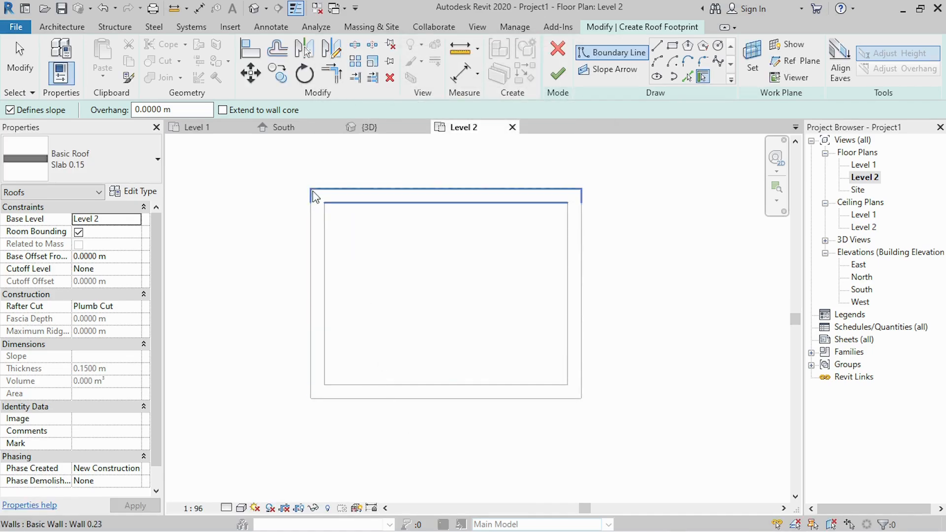
Draw the roof boundary as a closed line loop through the four outer wall corners, finish it and dismiss the wall-attachment prompt
left_click(657, 49)
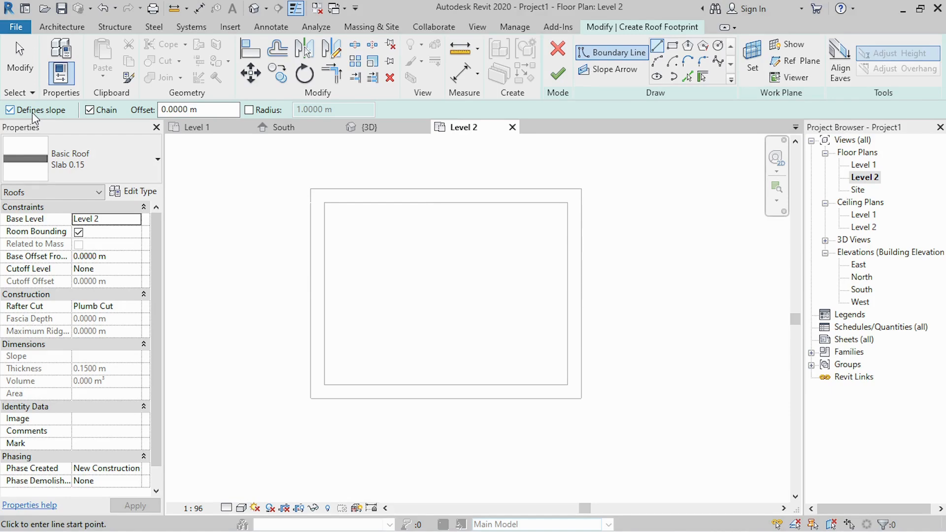
left_click(311, 189)
left_click(582, 189)
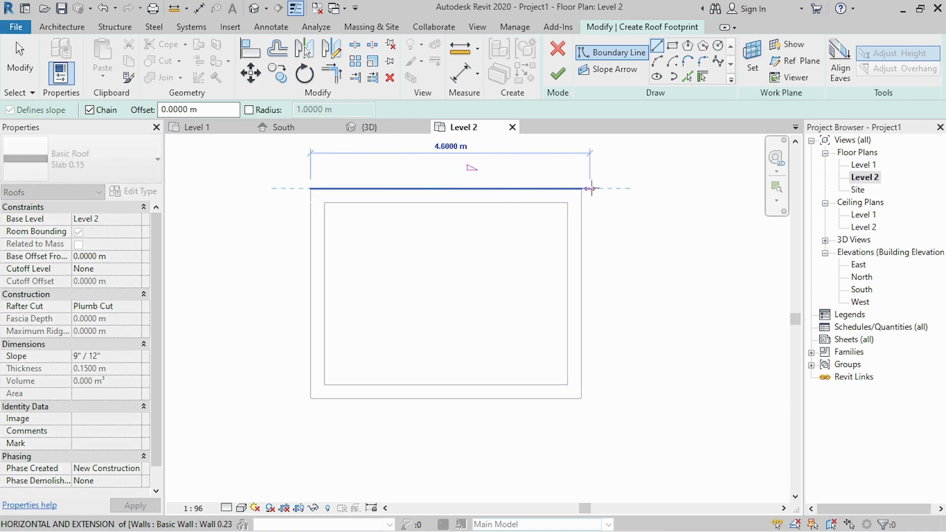
left_click(581, 398)
left_click(310, 398)
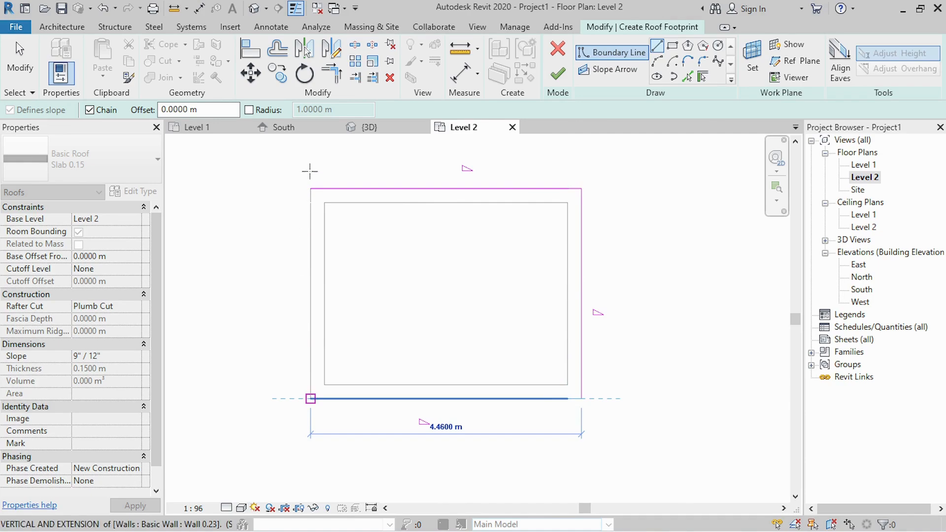
left_click(310, 188)
left_click(558, 74)
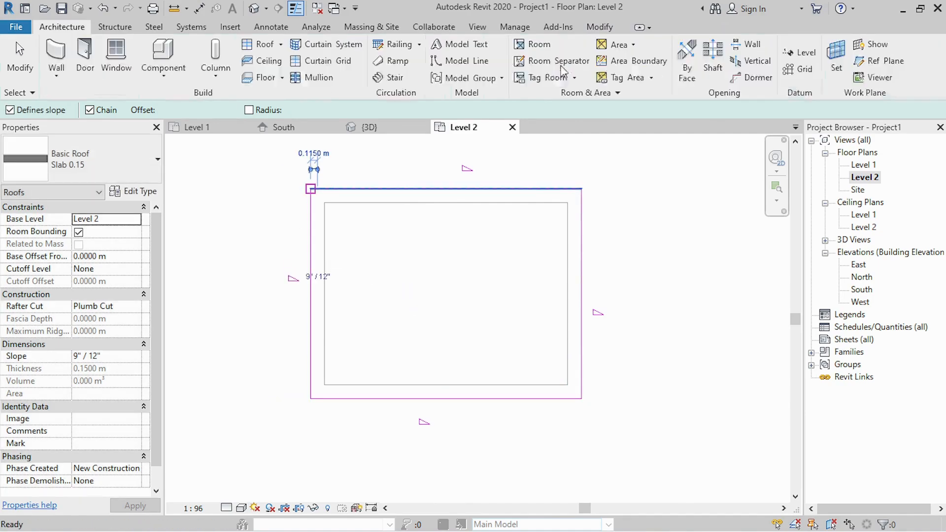
left_click(586, 152)
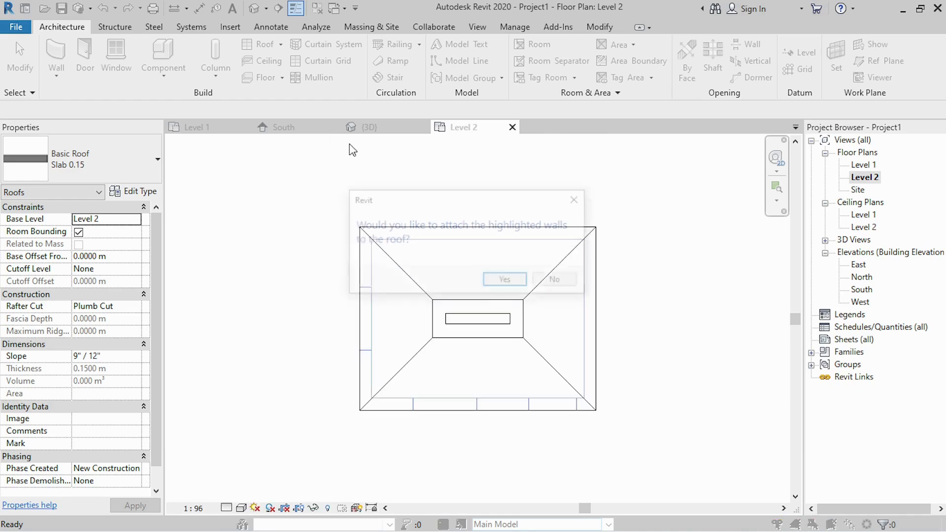
left_click(579, 199)
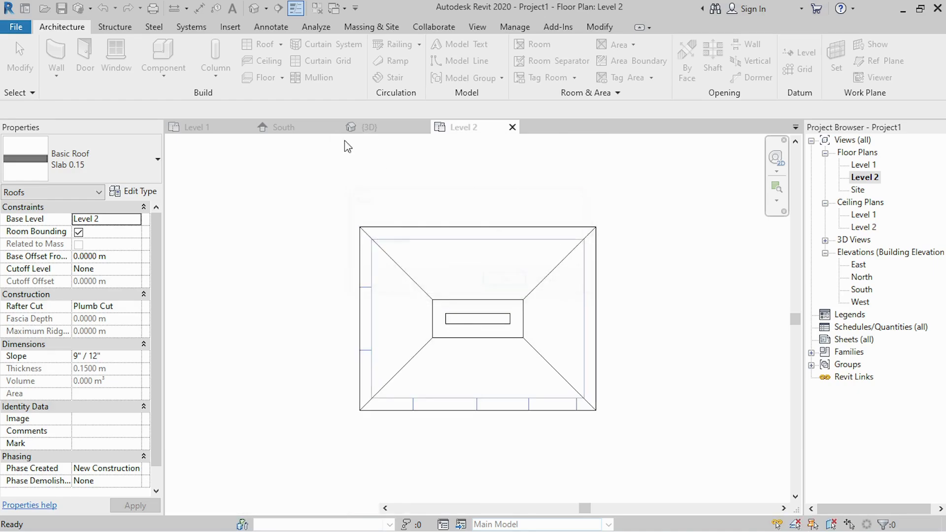
Examine the shape of the new roof over the walls in the 3D view
left_click(369, 127)
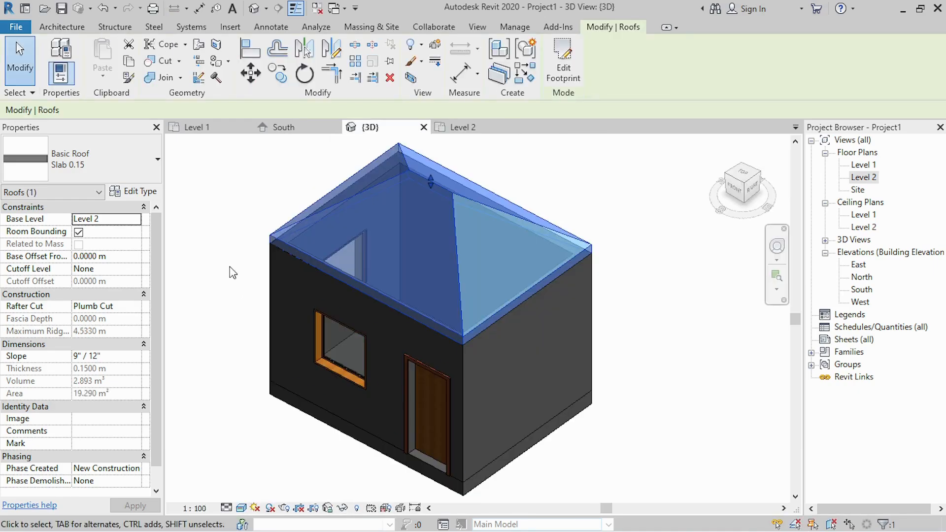
left_click(232, 271)
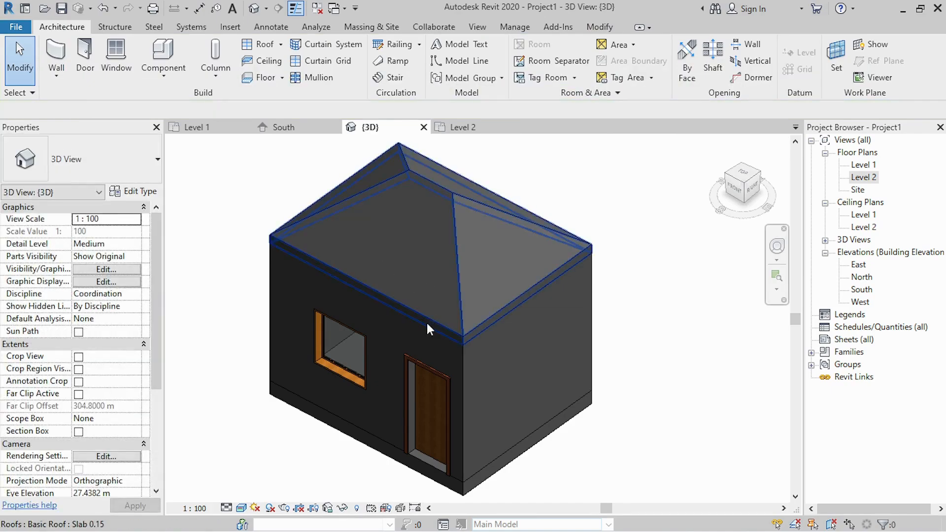
left_click(459, 284)
middle_click_drag(448, 312, 583, 314, "shift")
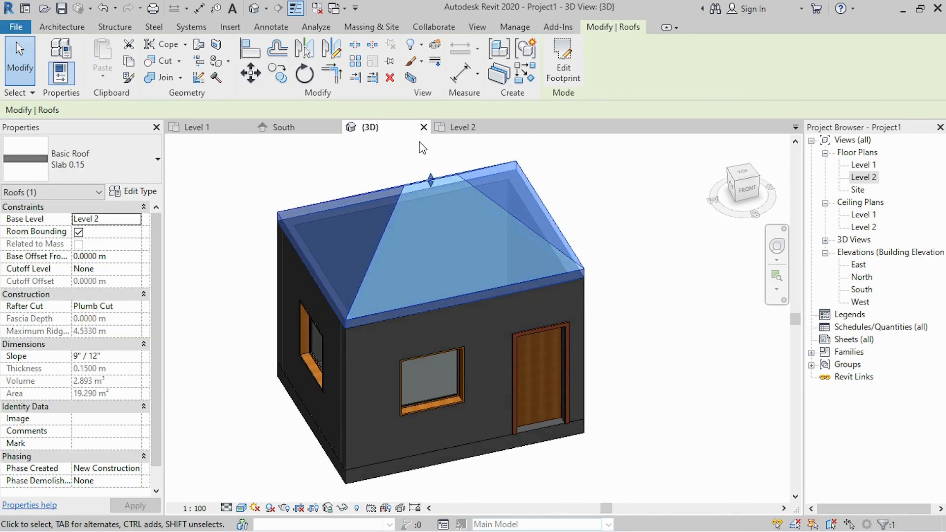
Edit the roof footprint on Level 2, turn off Defines Slope for all four boundary lines and finish the sketch
left_click(474, 133)
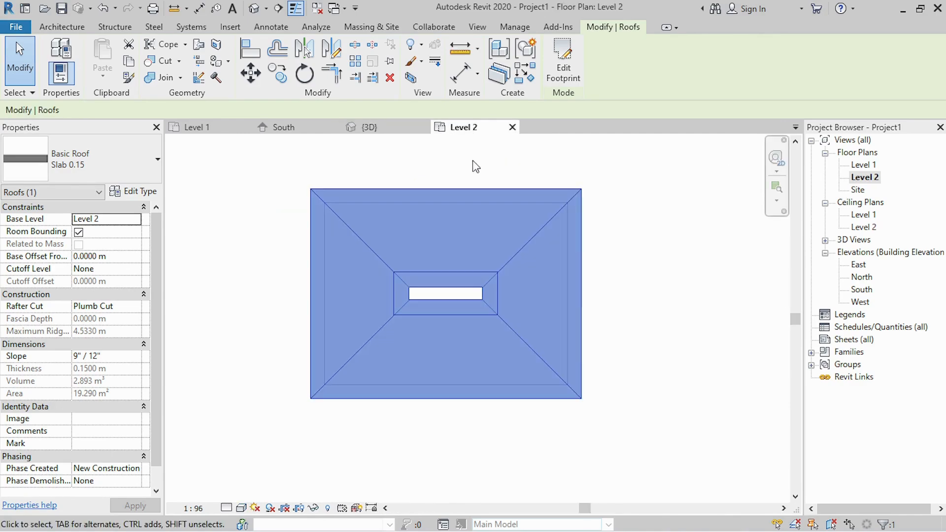
left_click(472, 161)
left_click(464, 272)
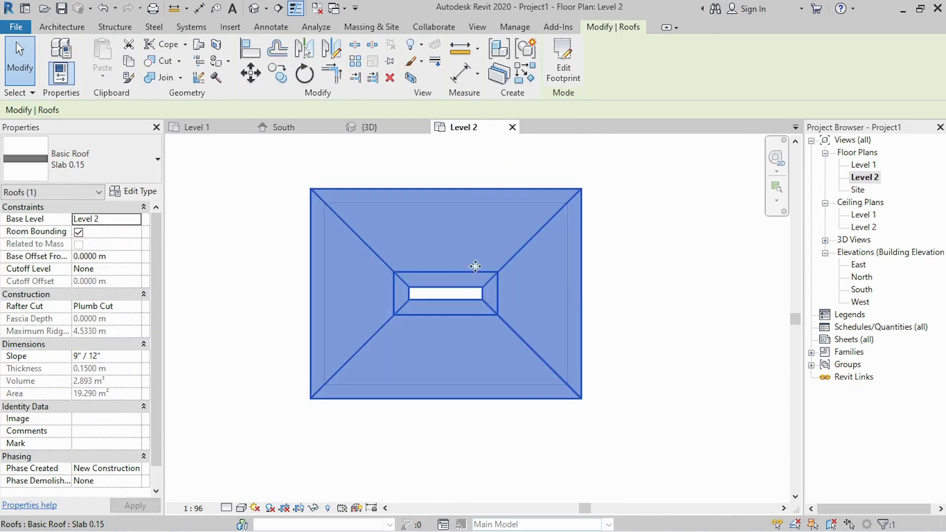
left_click(561, 75)
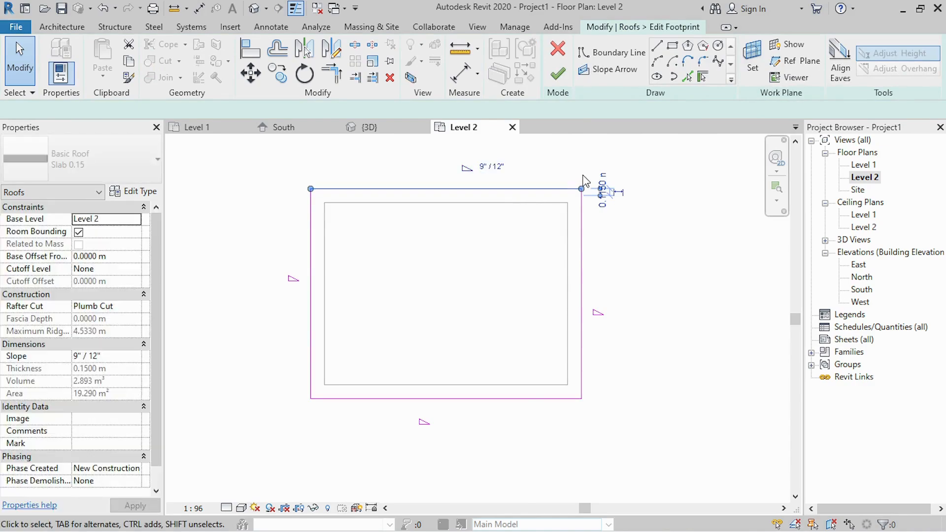
mouse_move(283, 168)
left_mouse_down()
mouse_move(312, 218)
mouse_move(410, 317)
mouse_move(566, 444)
mouse_move(626, 454)
left_mouse_up()
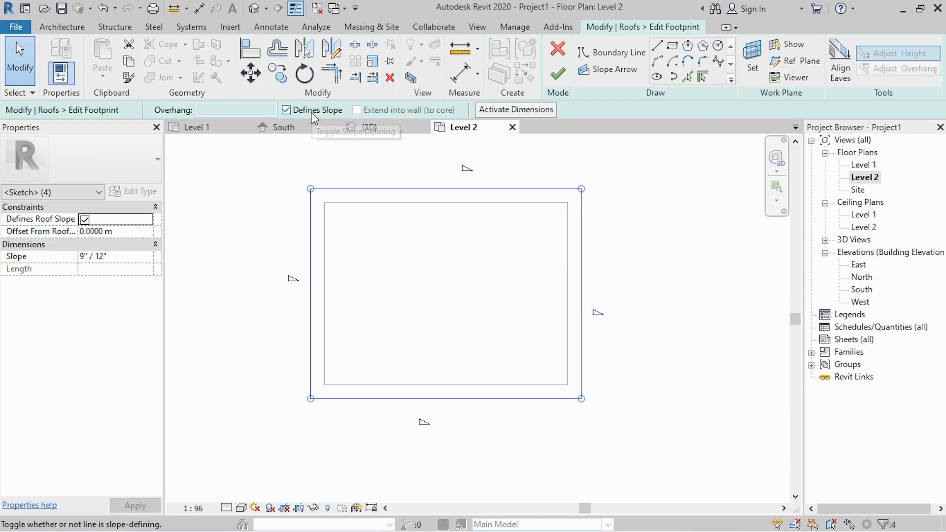
left_click(286, 110)
left_click(551, 83)
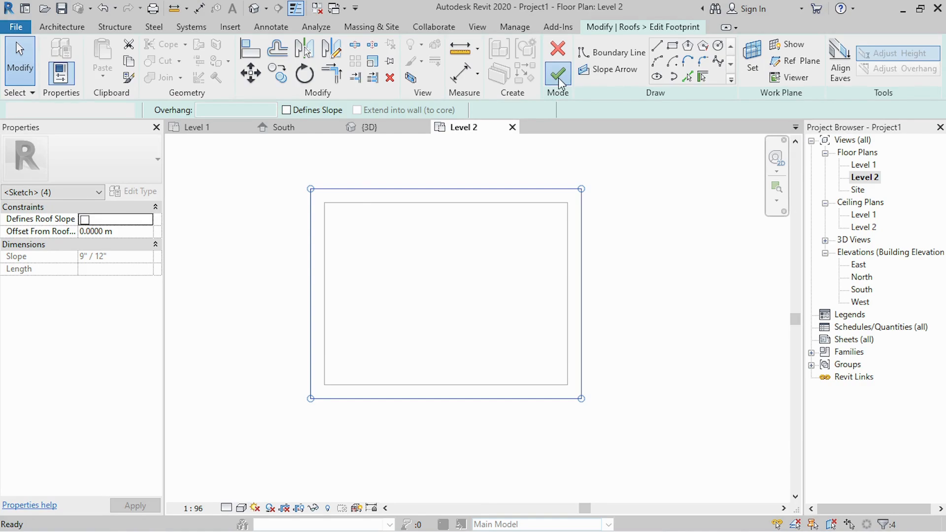
left_click(507, 281)
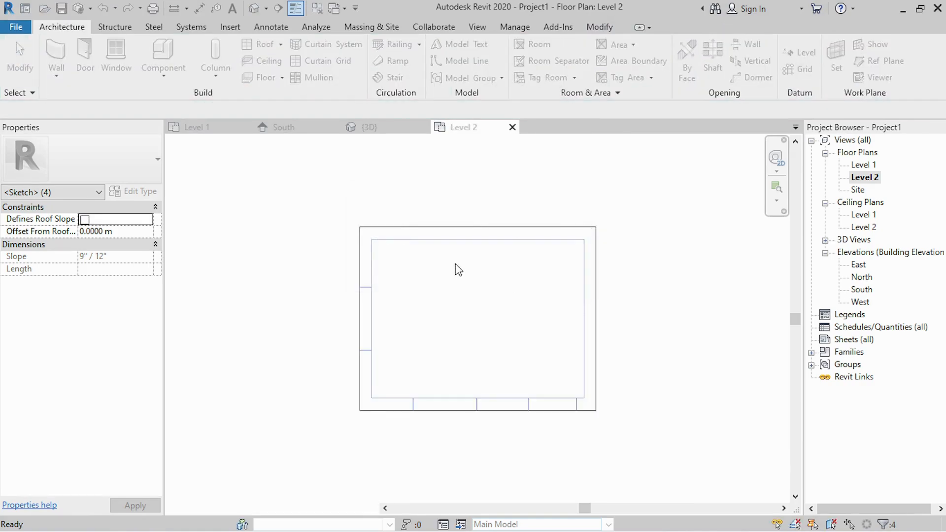
left_click(298, 184)
Check the edited roof on the room from the front and side in the 3D view
left_click(370, 127)
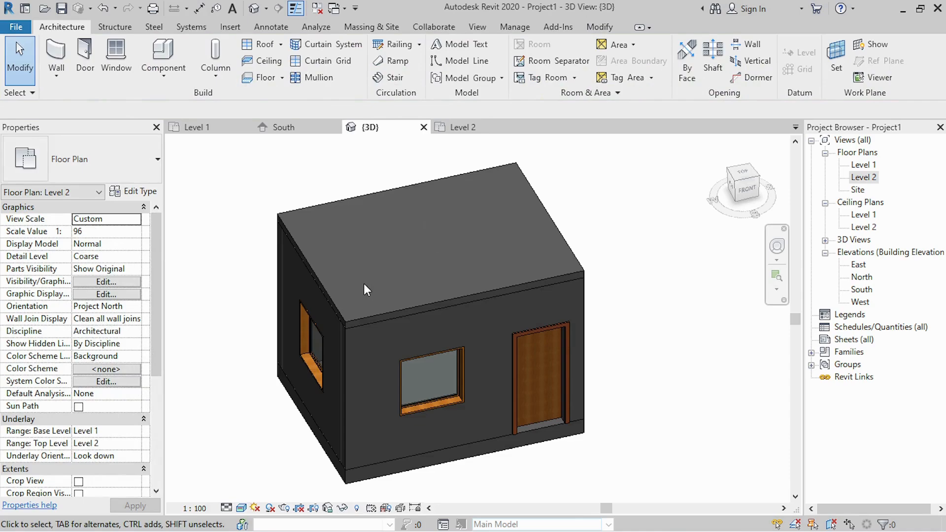
scroll(459, 317, "down", 1)
middle_click_drag(469, 366, 441, 314, "shift")
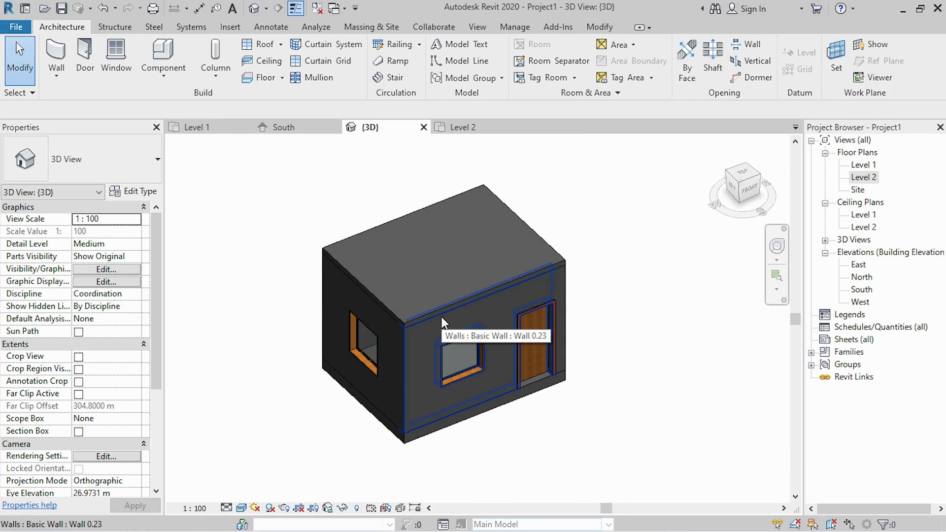